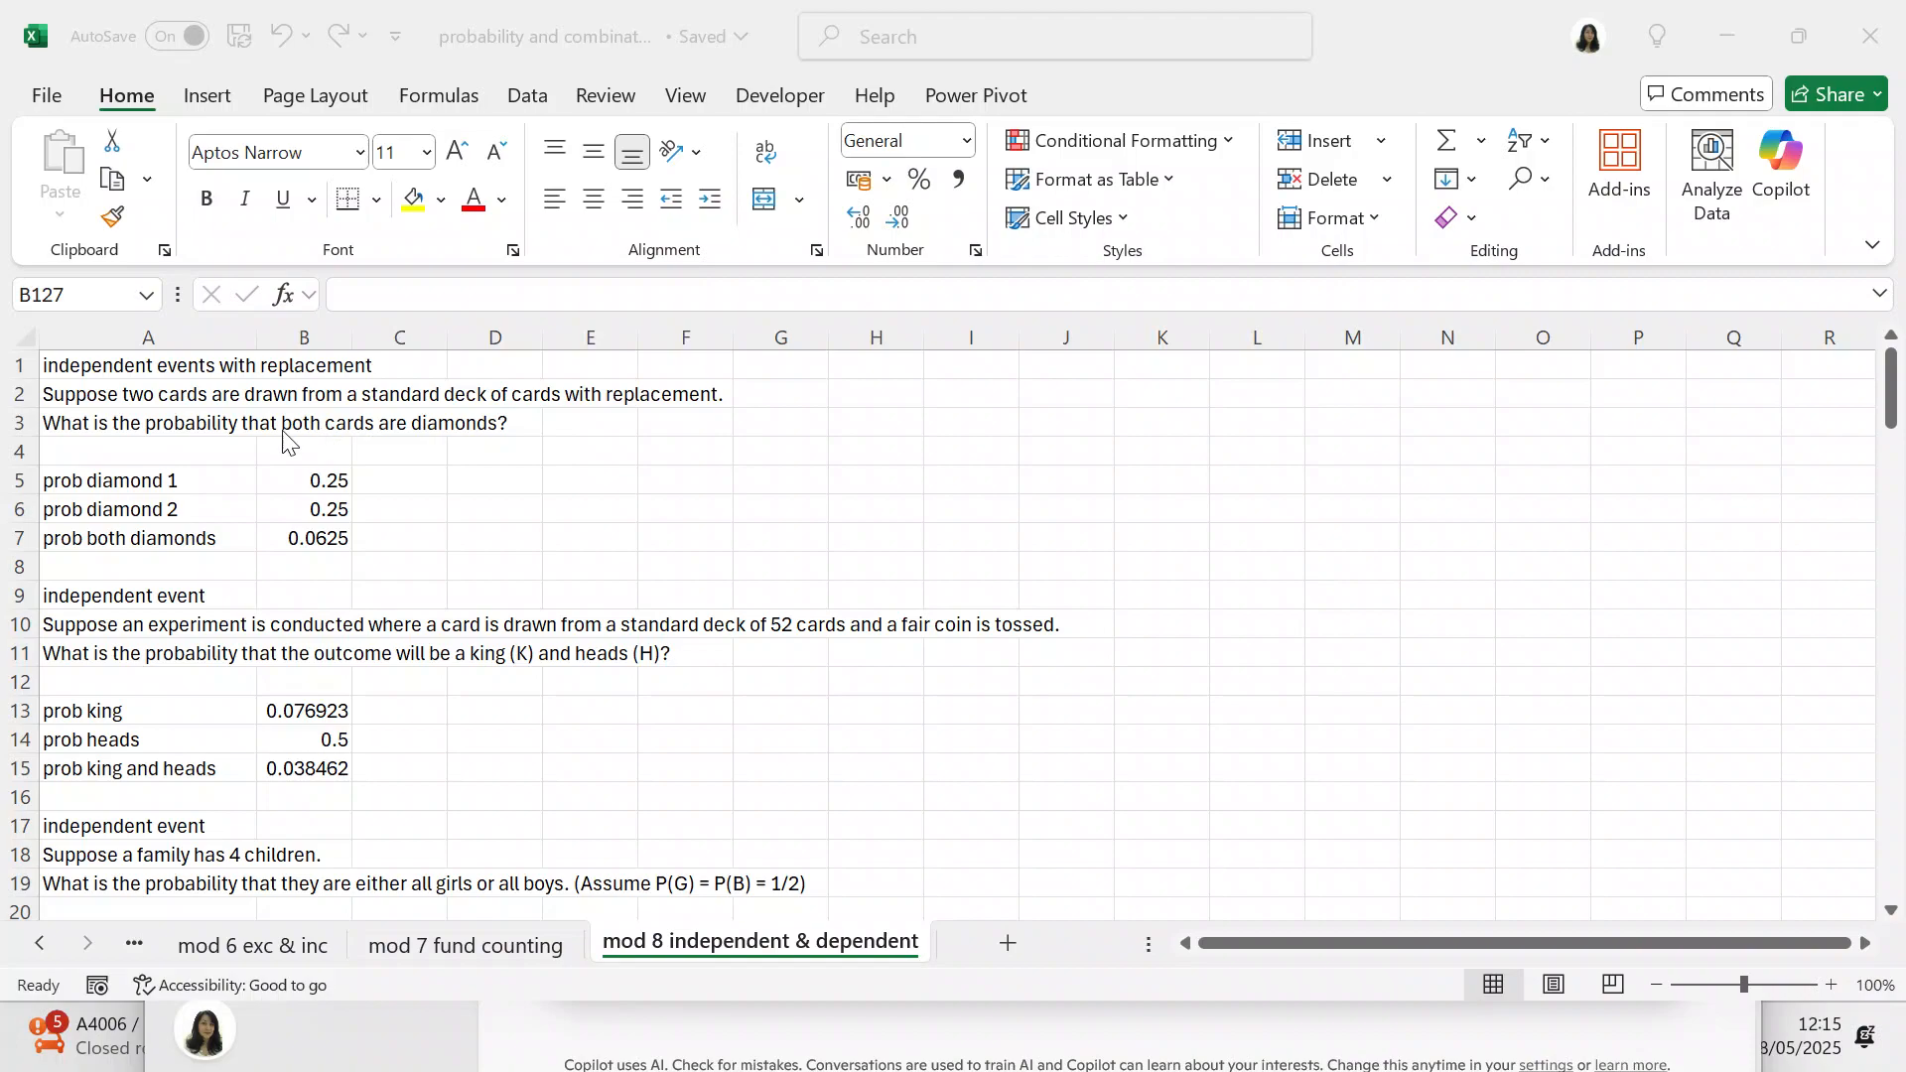
Step: Examine the formulas in B5 to B7 behind the first diamond, second diamond and both-diamonds probabilities
{"action": "left_click", "coordinate": [303, 481]}
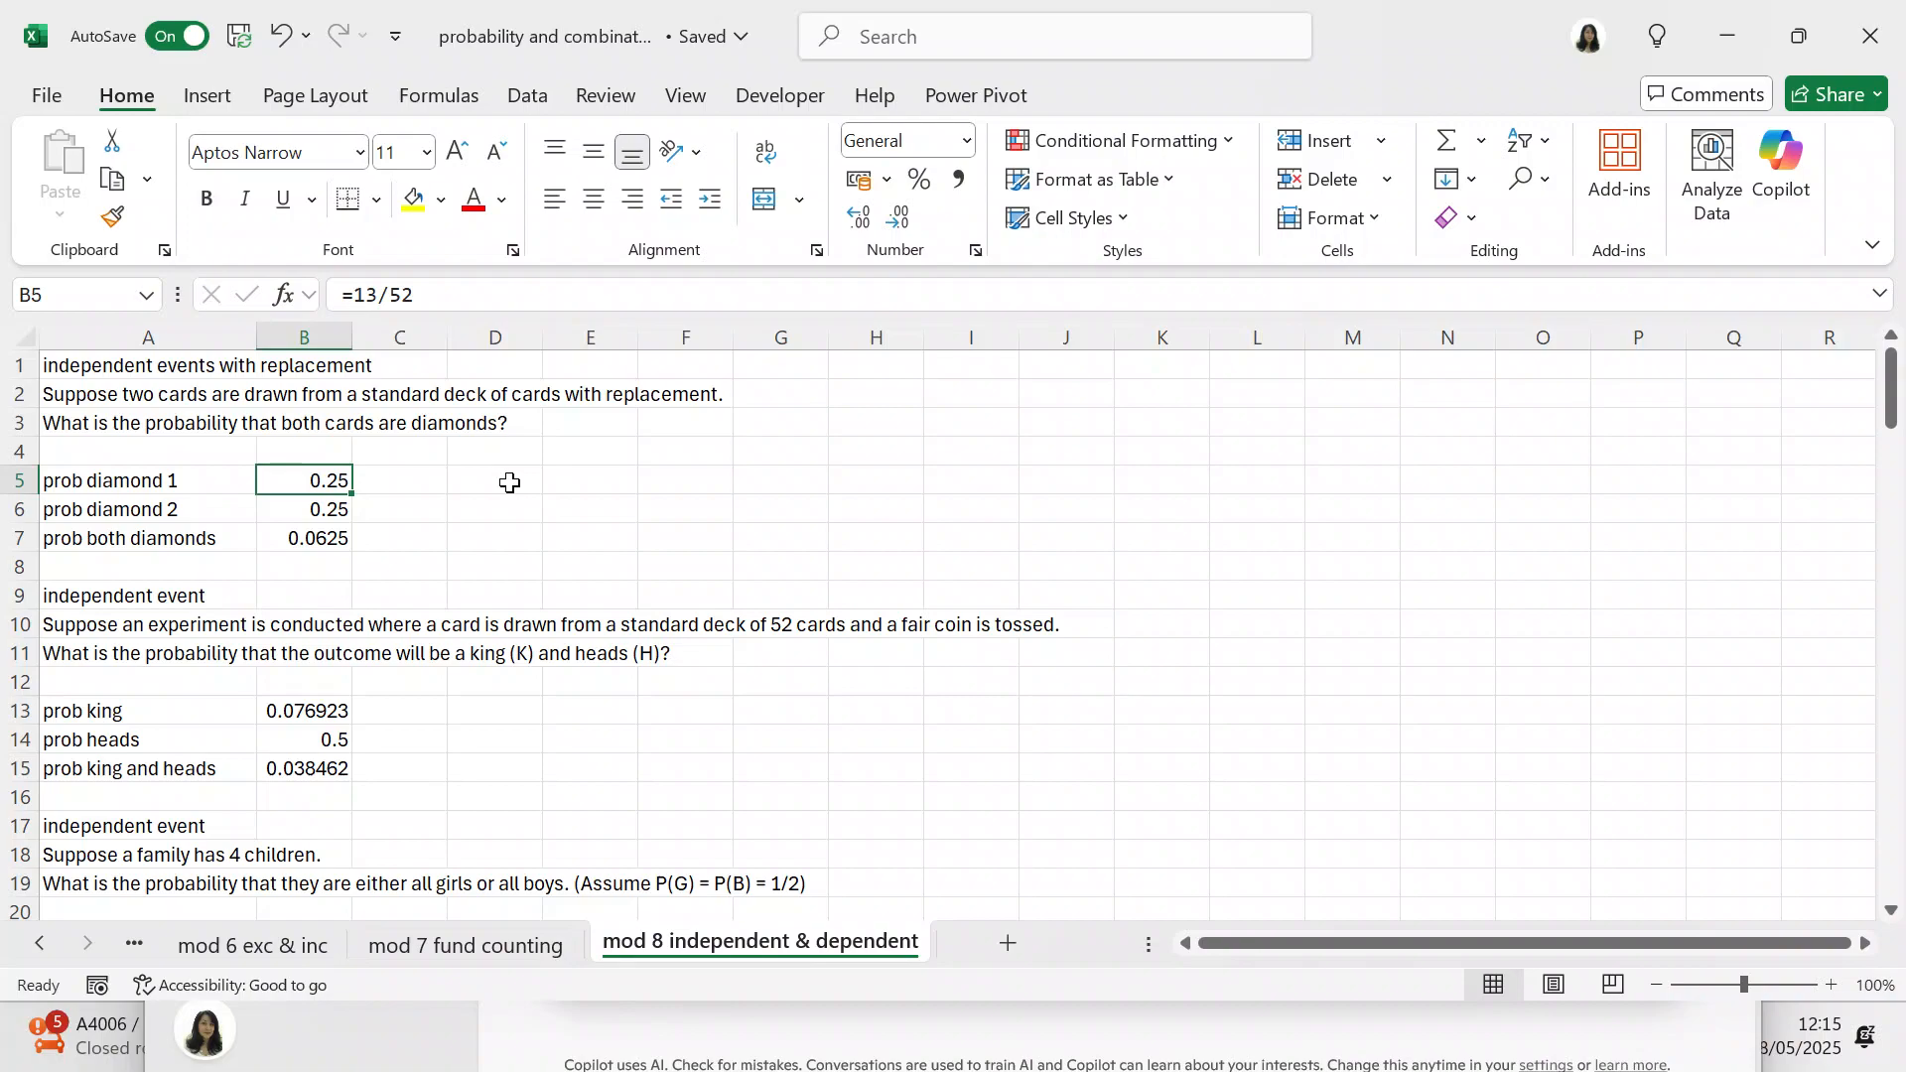
{"action": "left_click", "coordinate": [343, 515]}
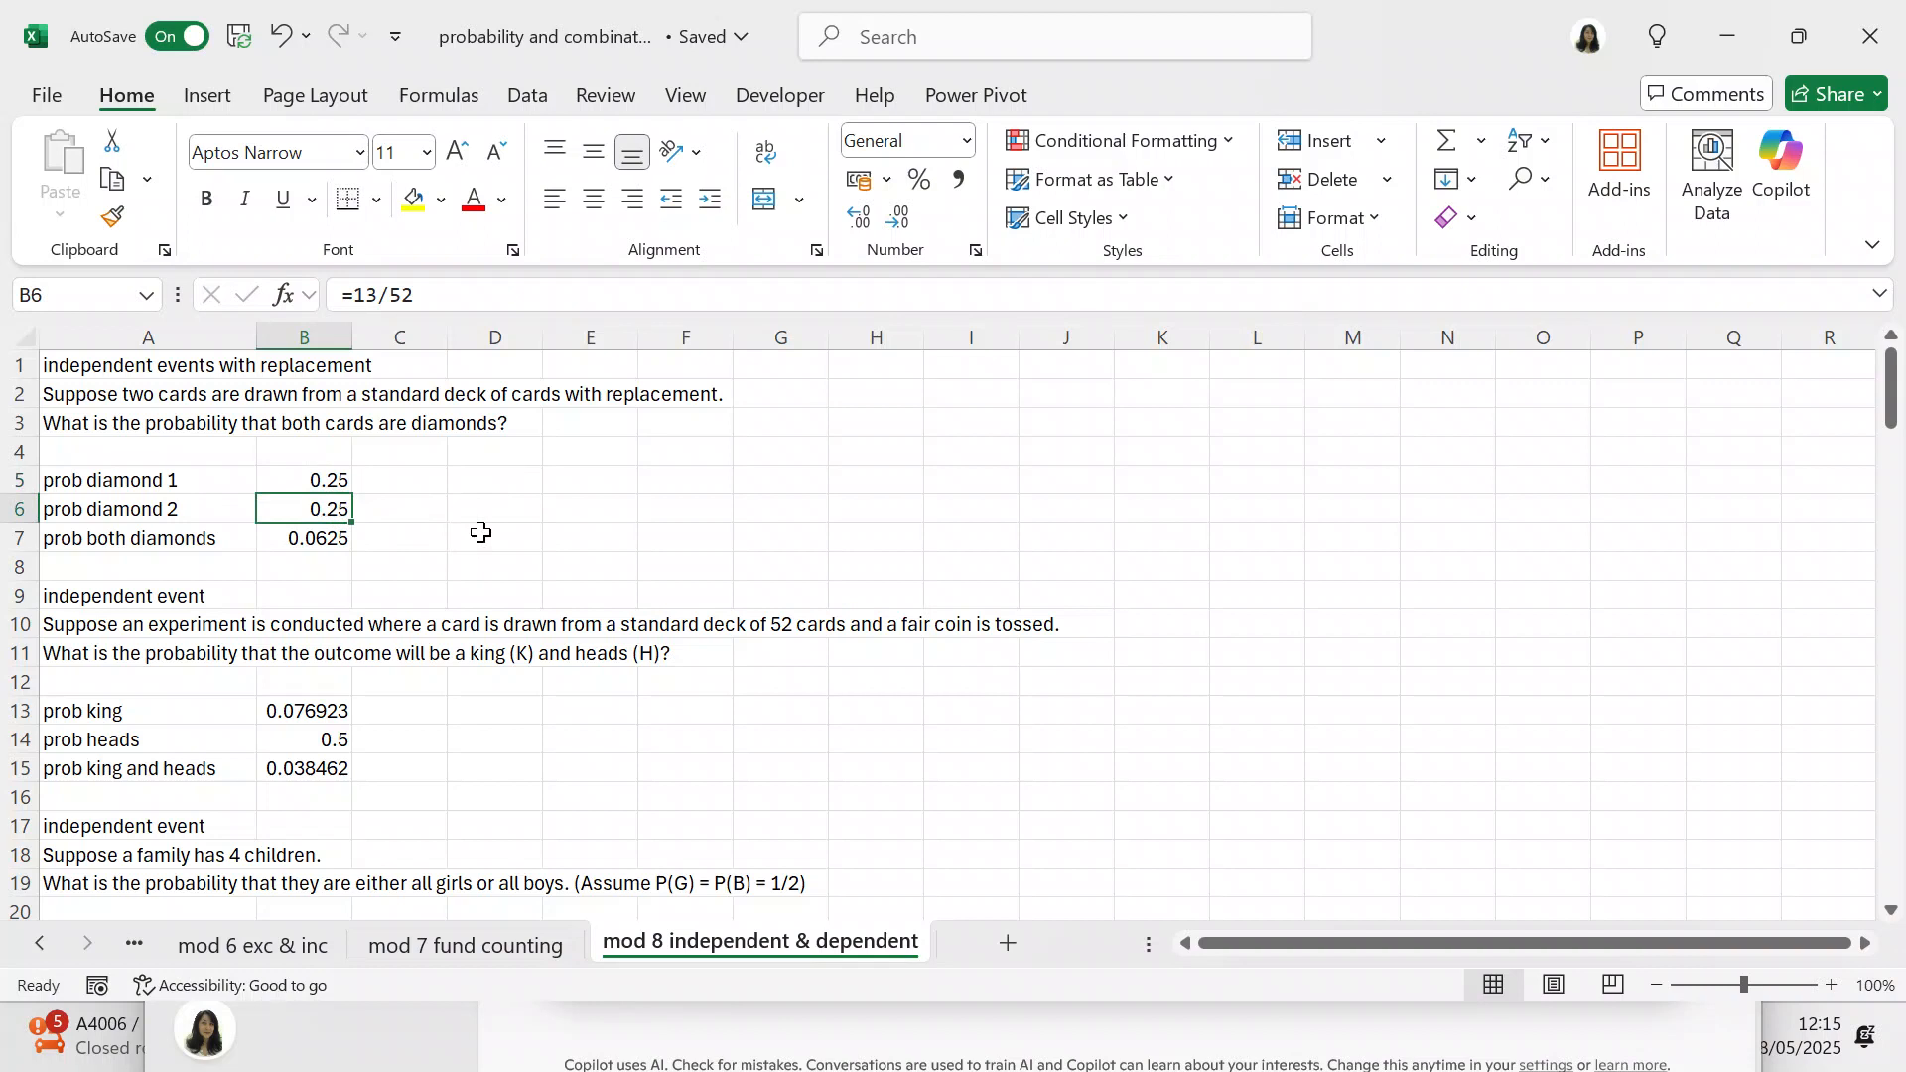
{"action": "left_click", "coordinate": [345, 540]}
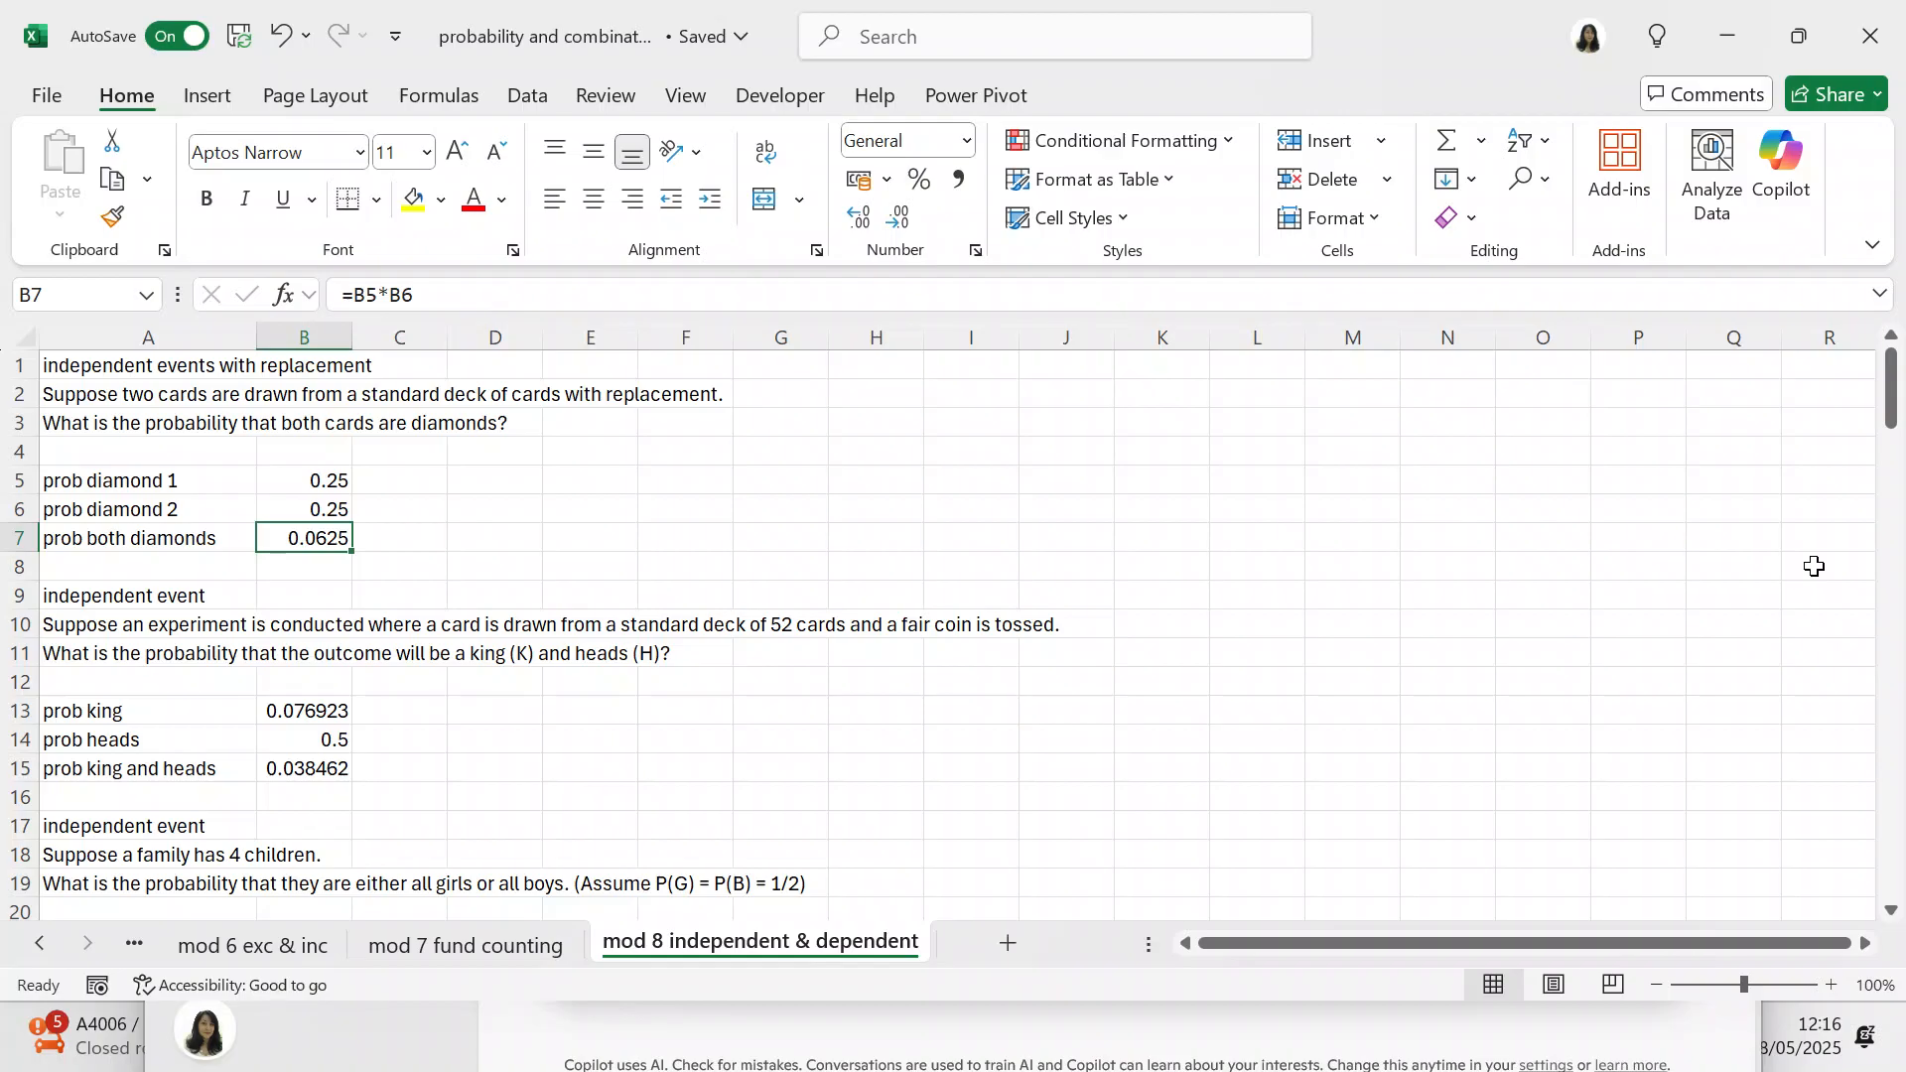
Step: Extend the heading in A9 above the king-and-heads problem to read "independent event with replacement"
{"action": "left_click_drag", "start_coordinate": [1891, 427], "coordinate": [1893, 443]}
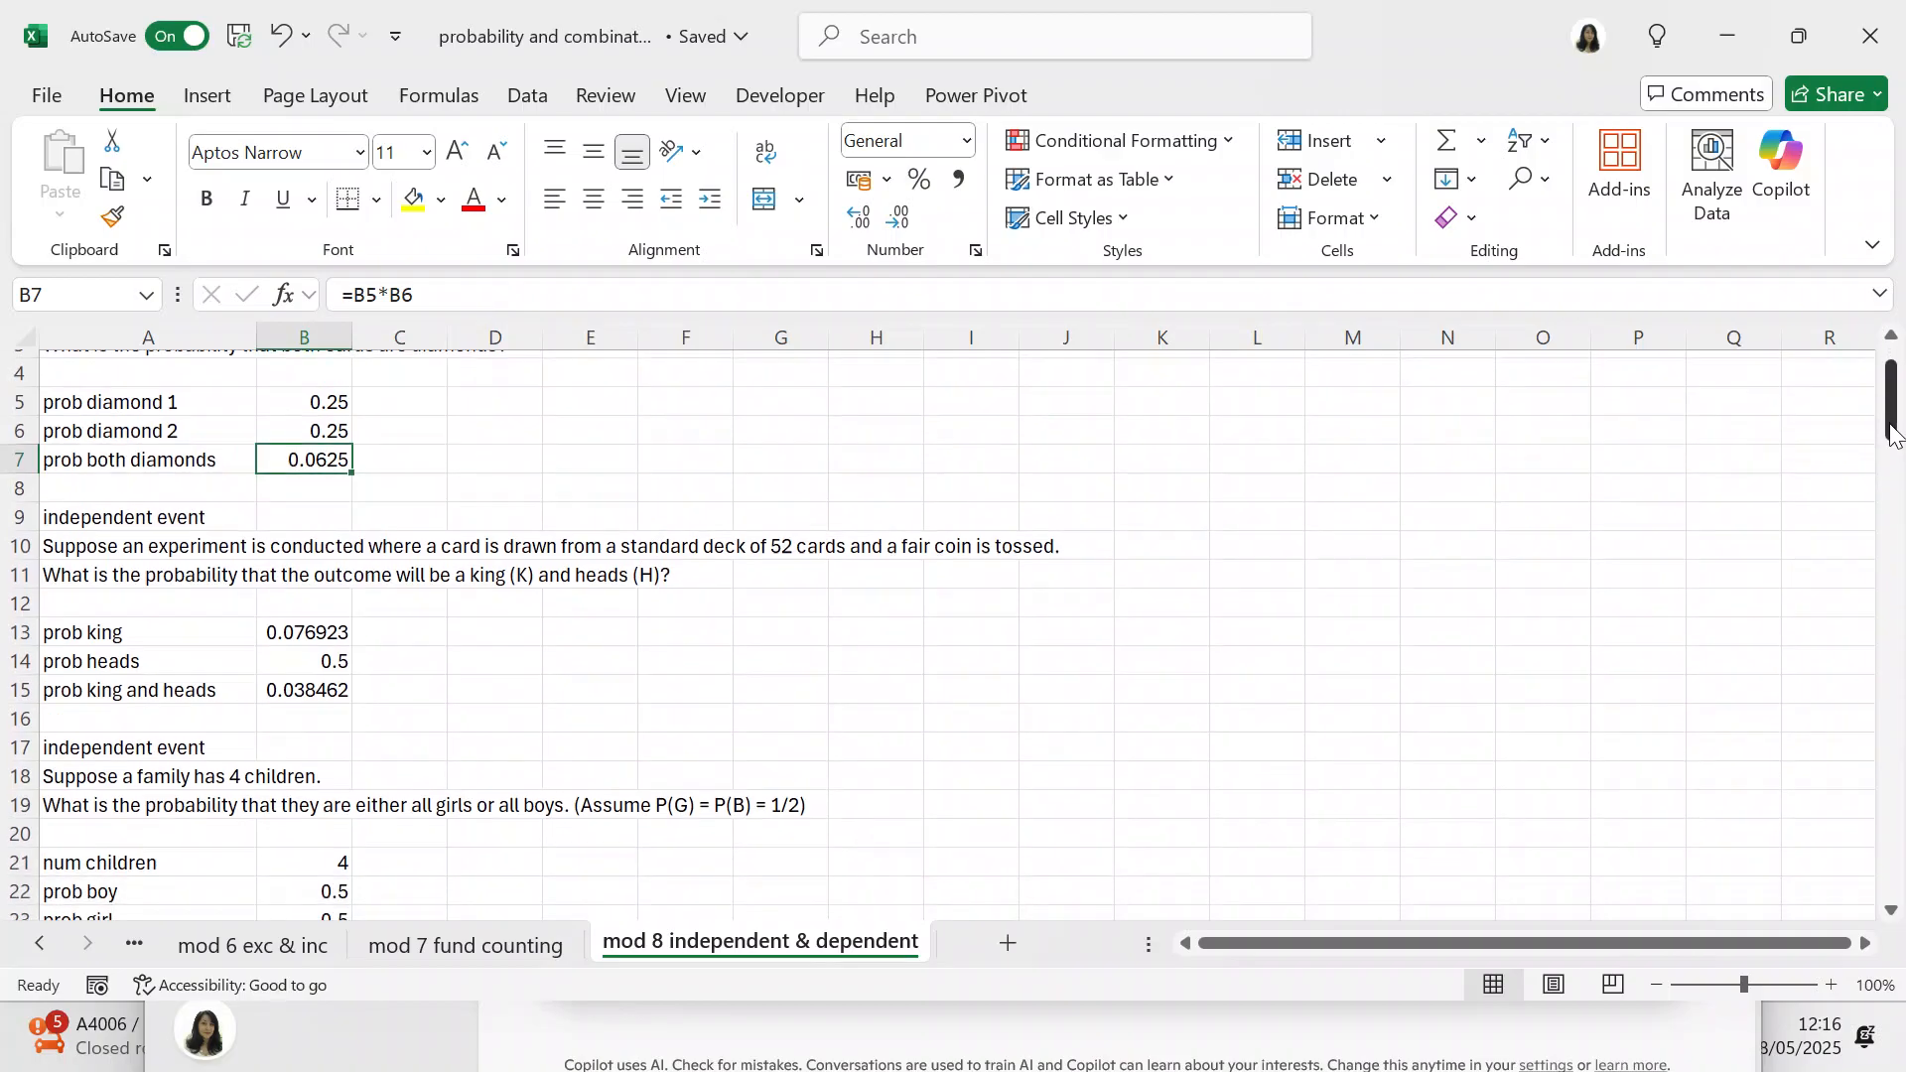
{"action": "left_click", "coordinate": [93, 516]}
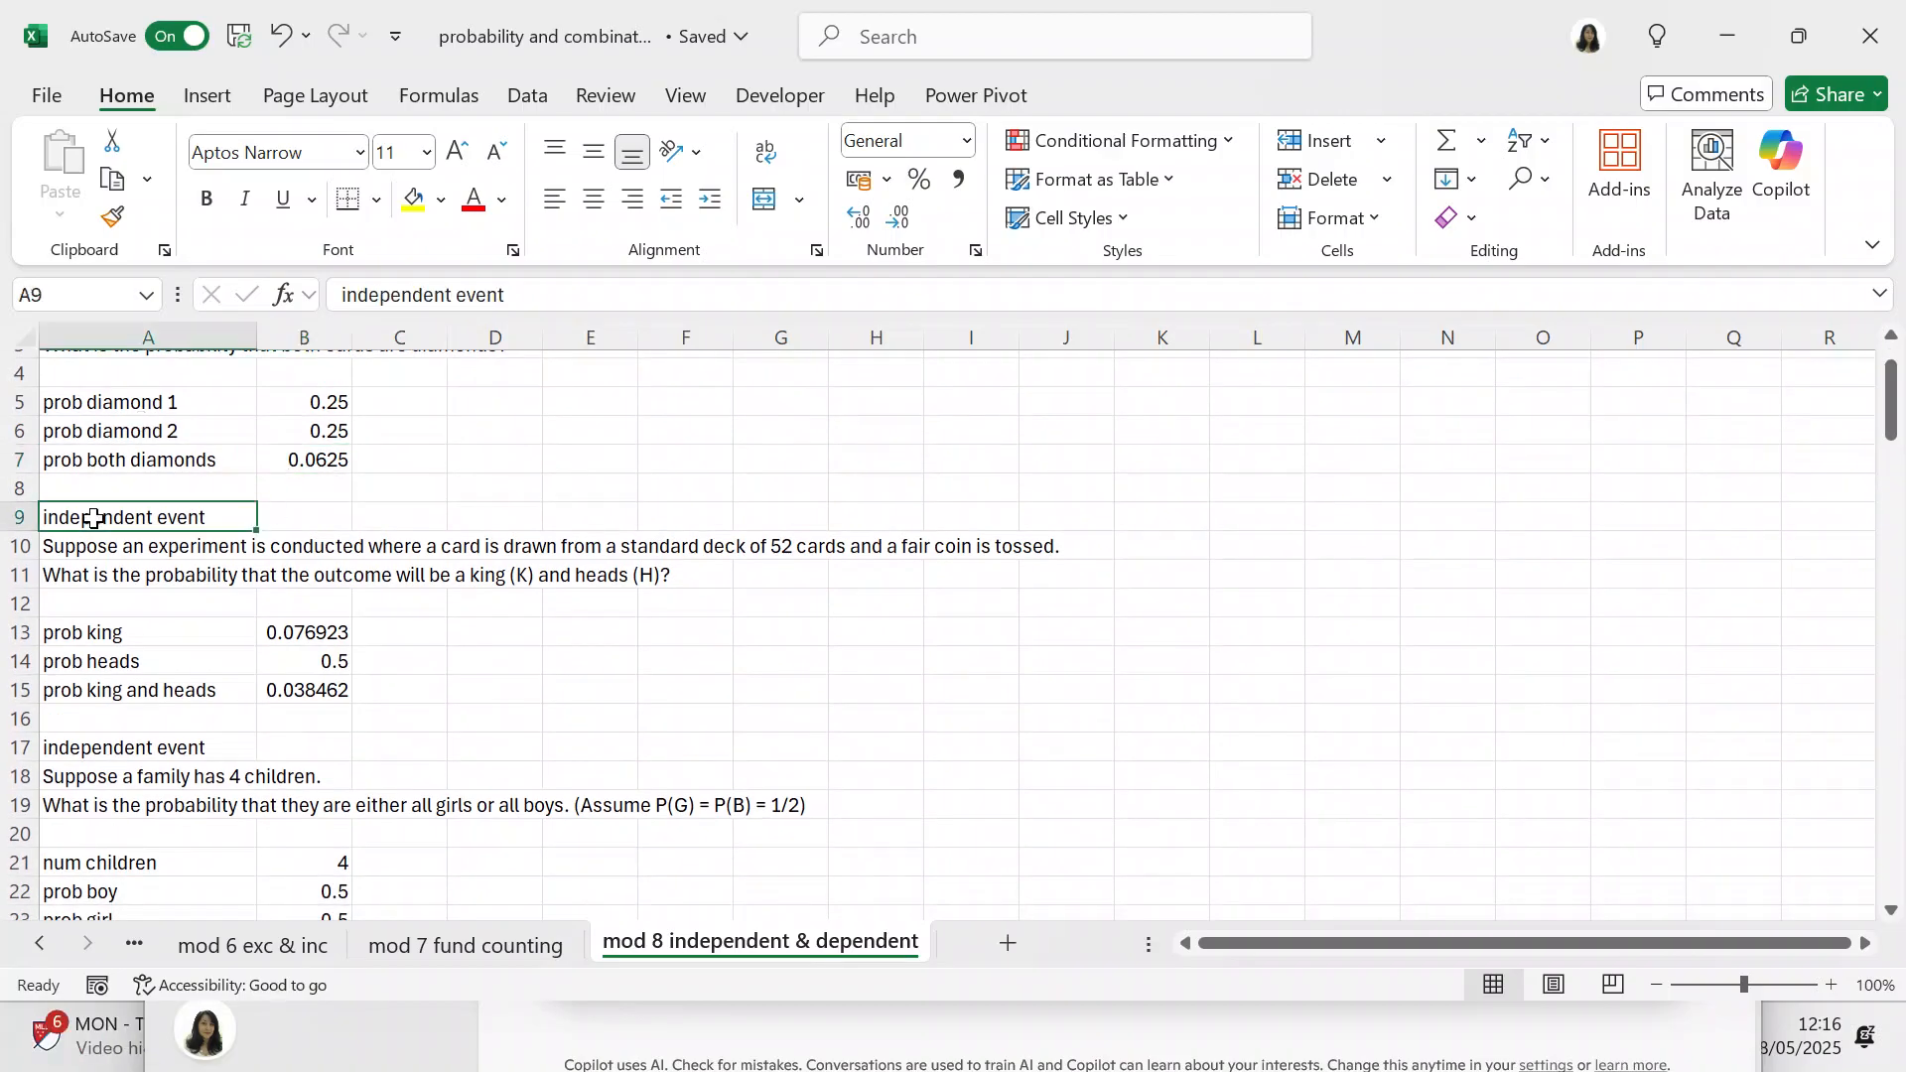
{"action": "left_click", "coordinate": [563, 293]}
{"action": "type", "text": "w"}
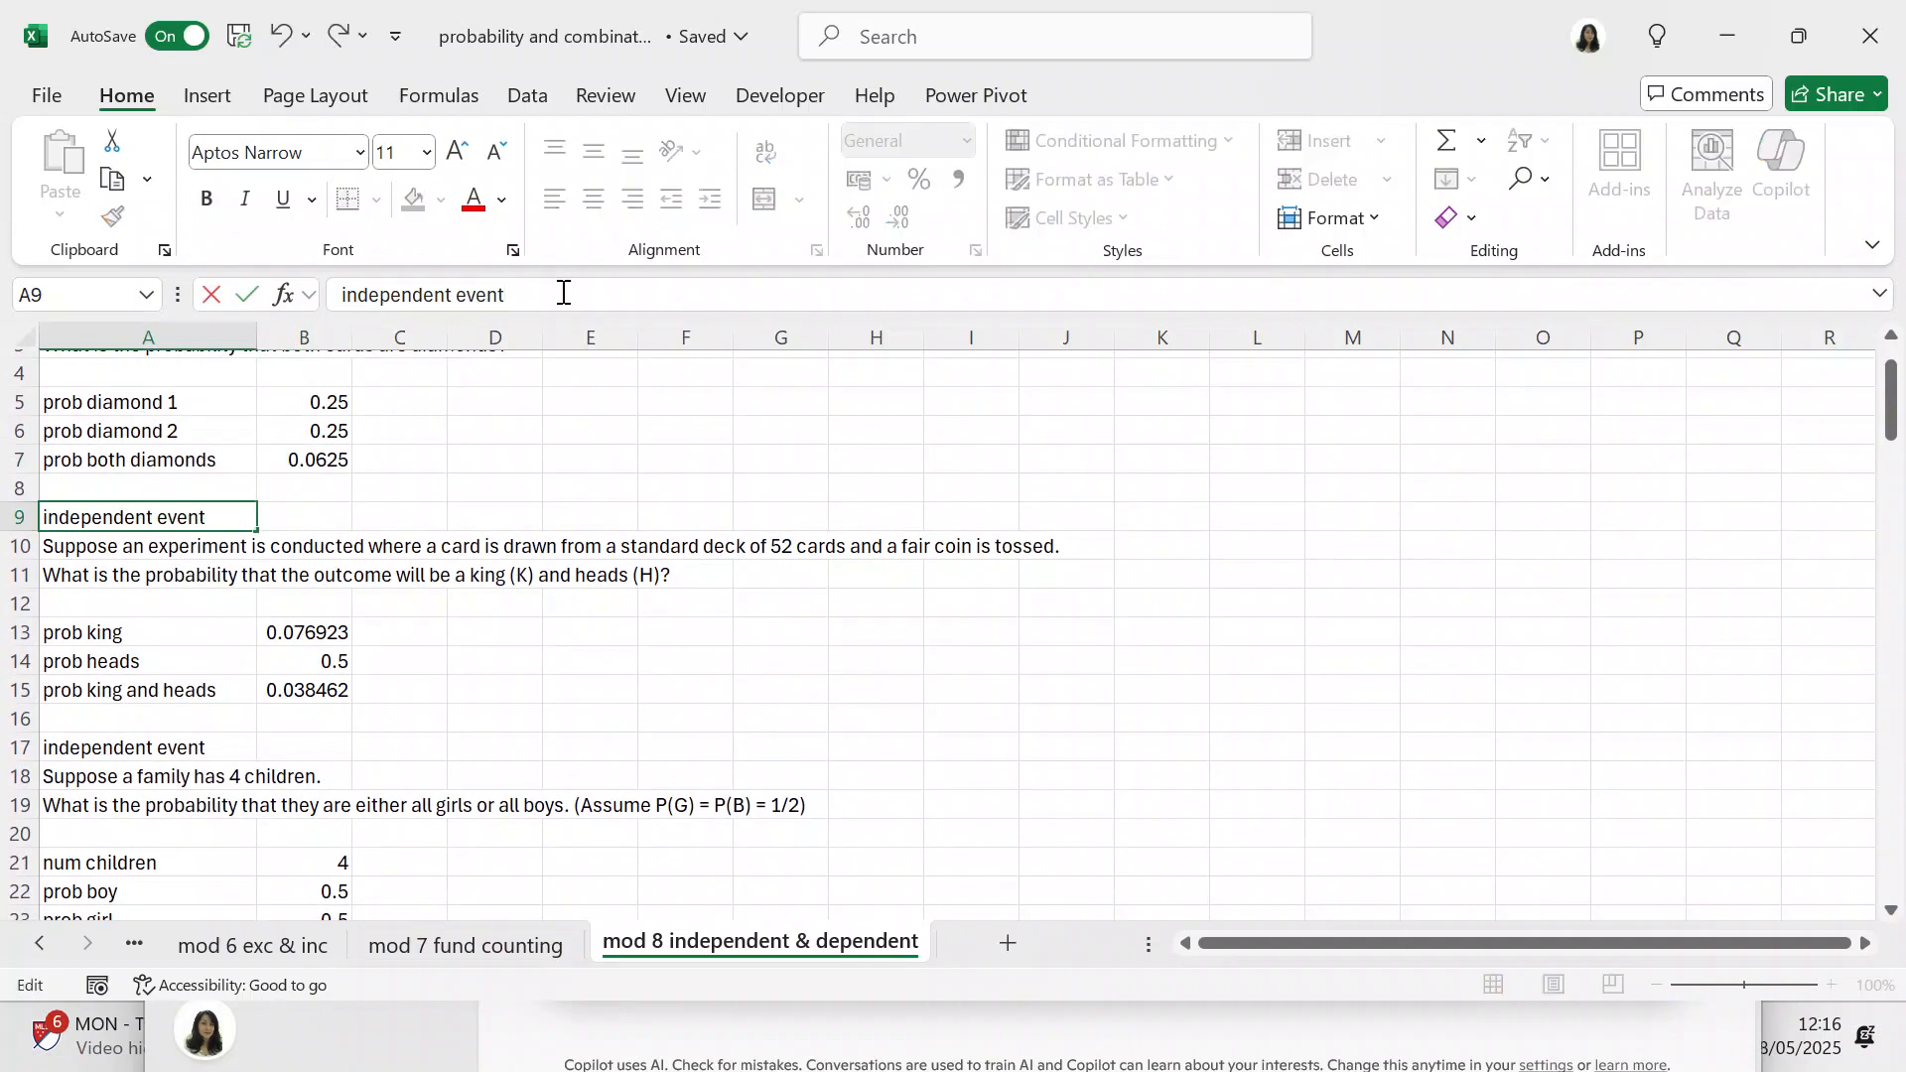
{"action": "type", "text": "ith re"}
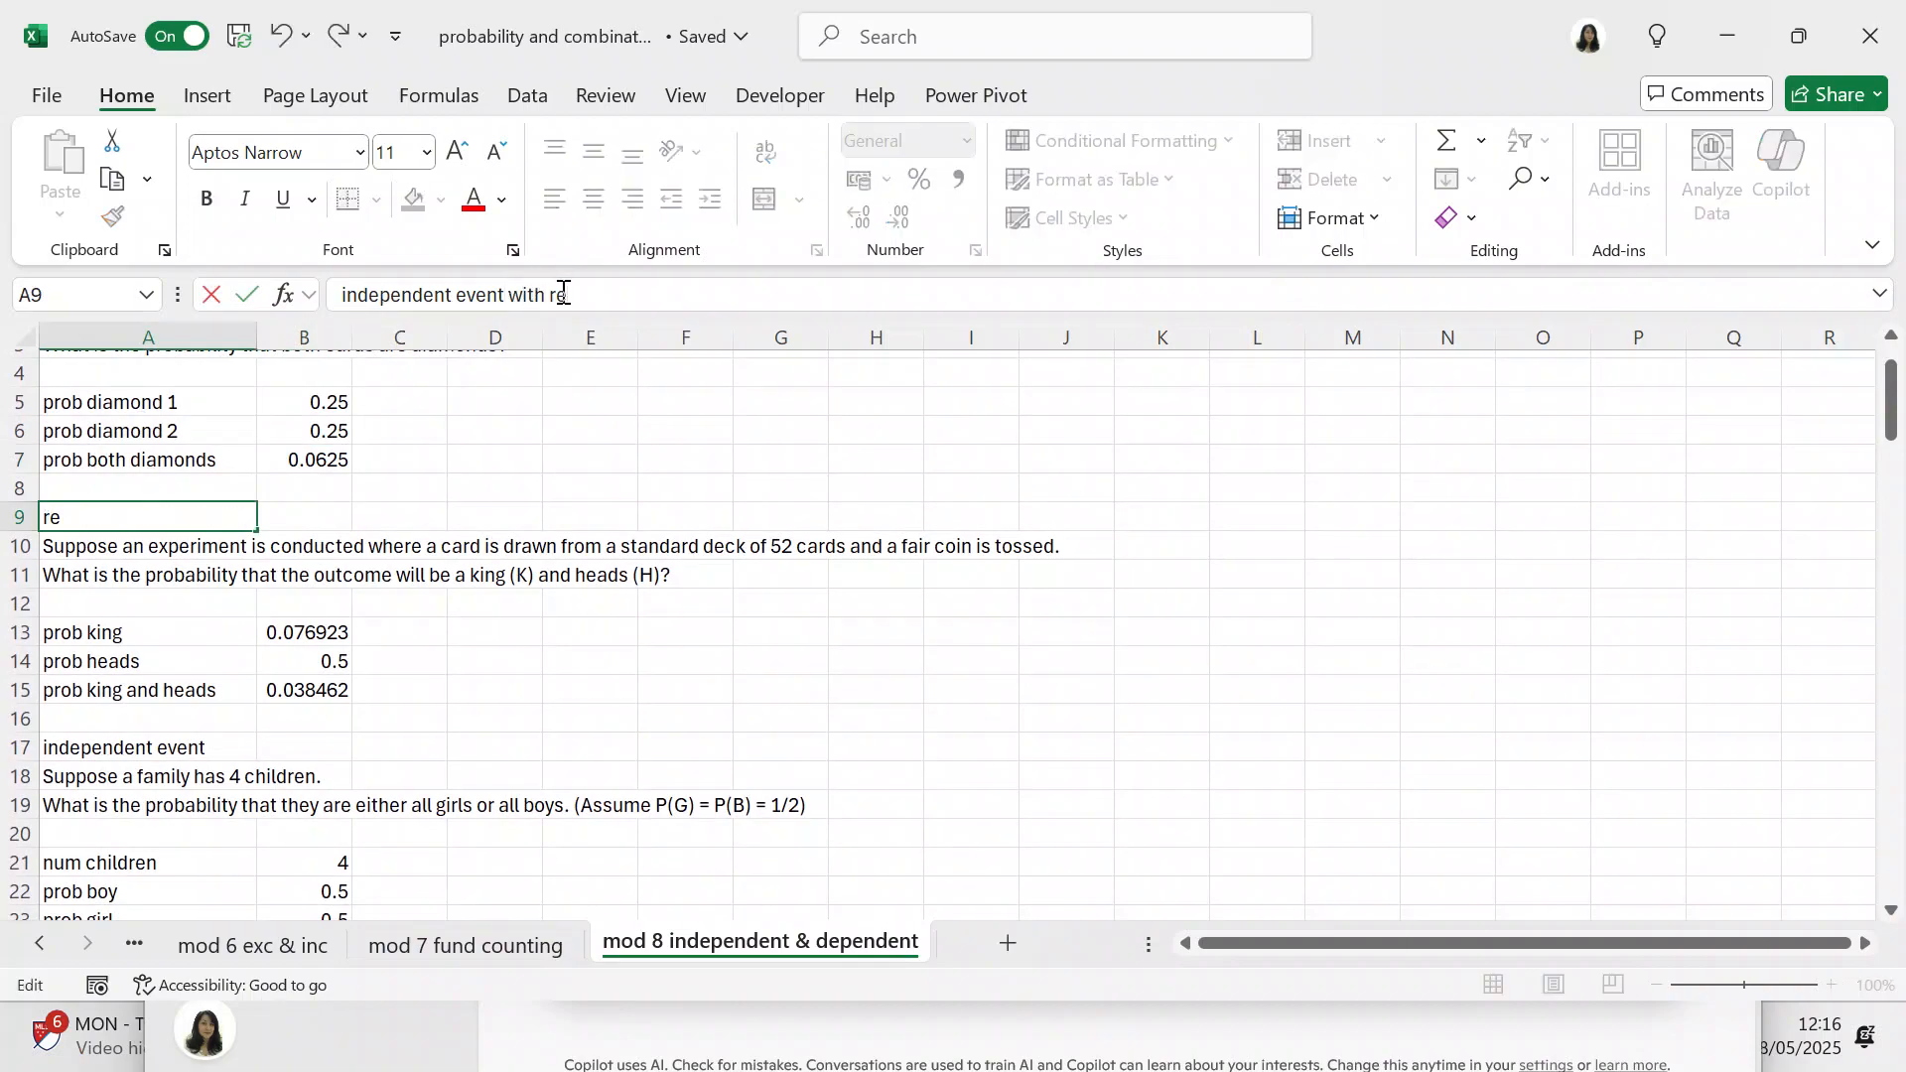
{"action": "type", "text": "placement"}
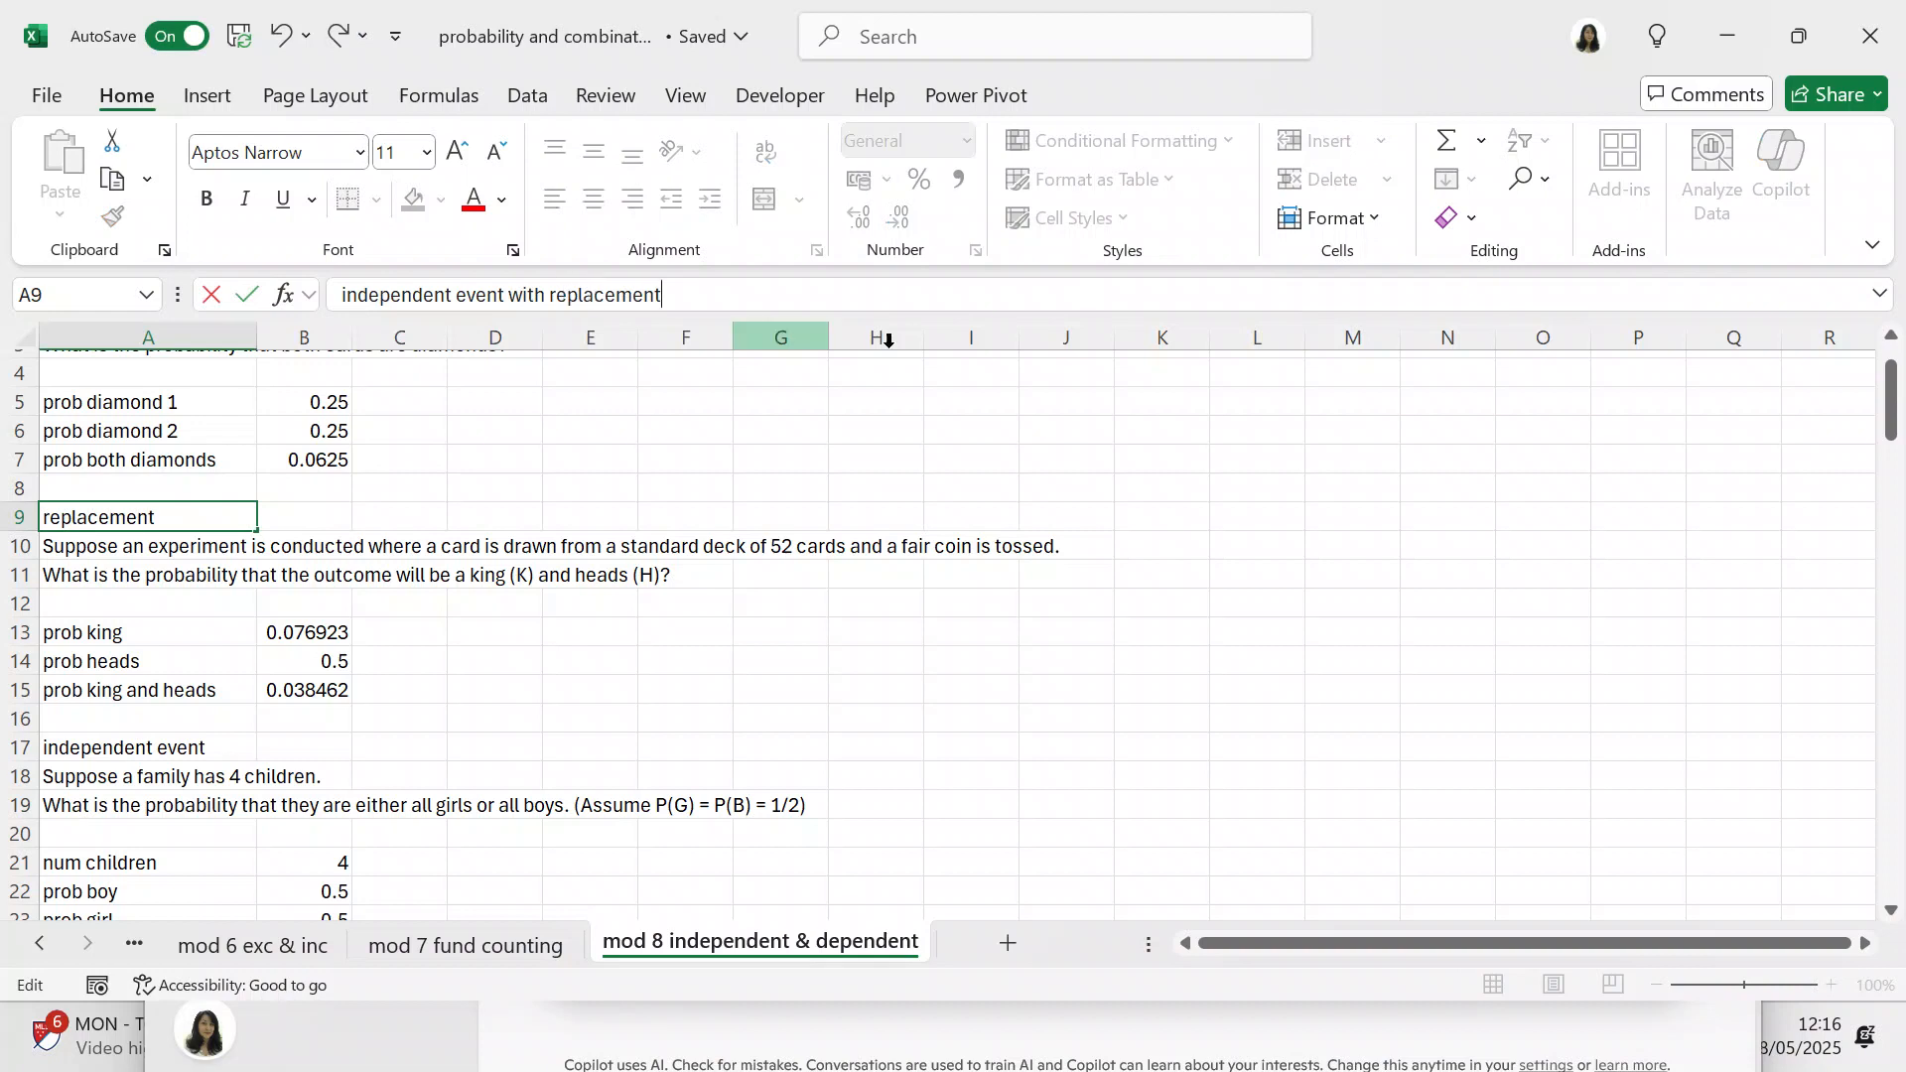
{"action": "left_click", "coordinate": [953, 448]}
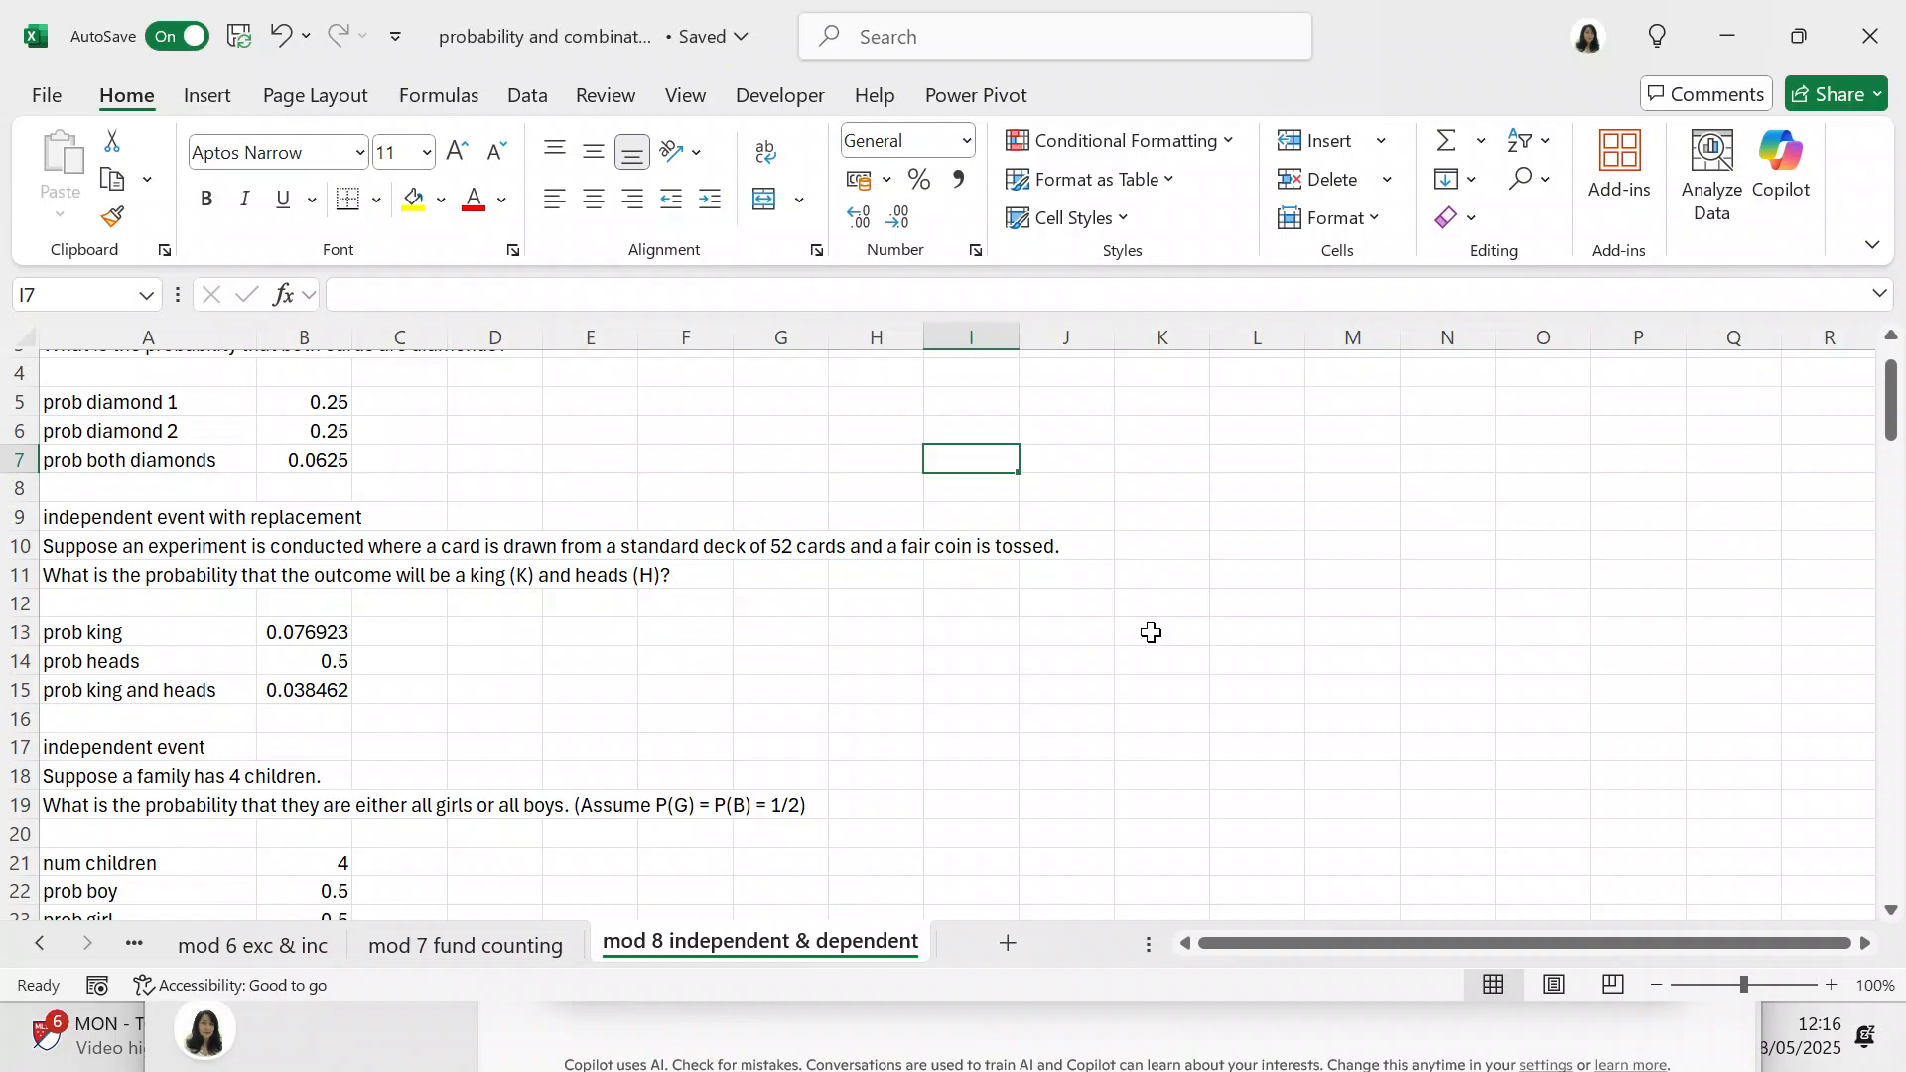
Step: Examine the formulas in B13 to B15 behind the king, heads, and king-and-heads probabilities
{"action": "left_click", "coordinate": [339, 632]}
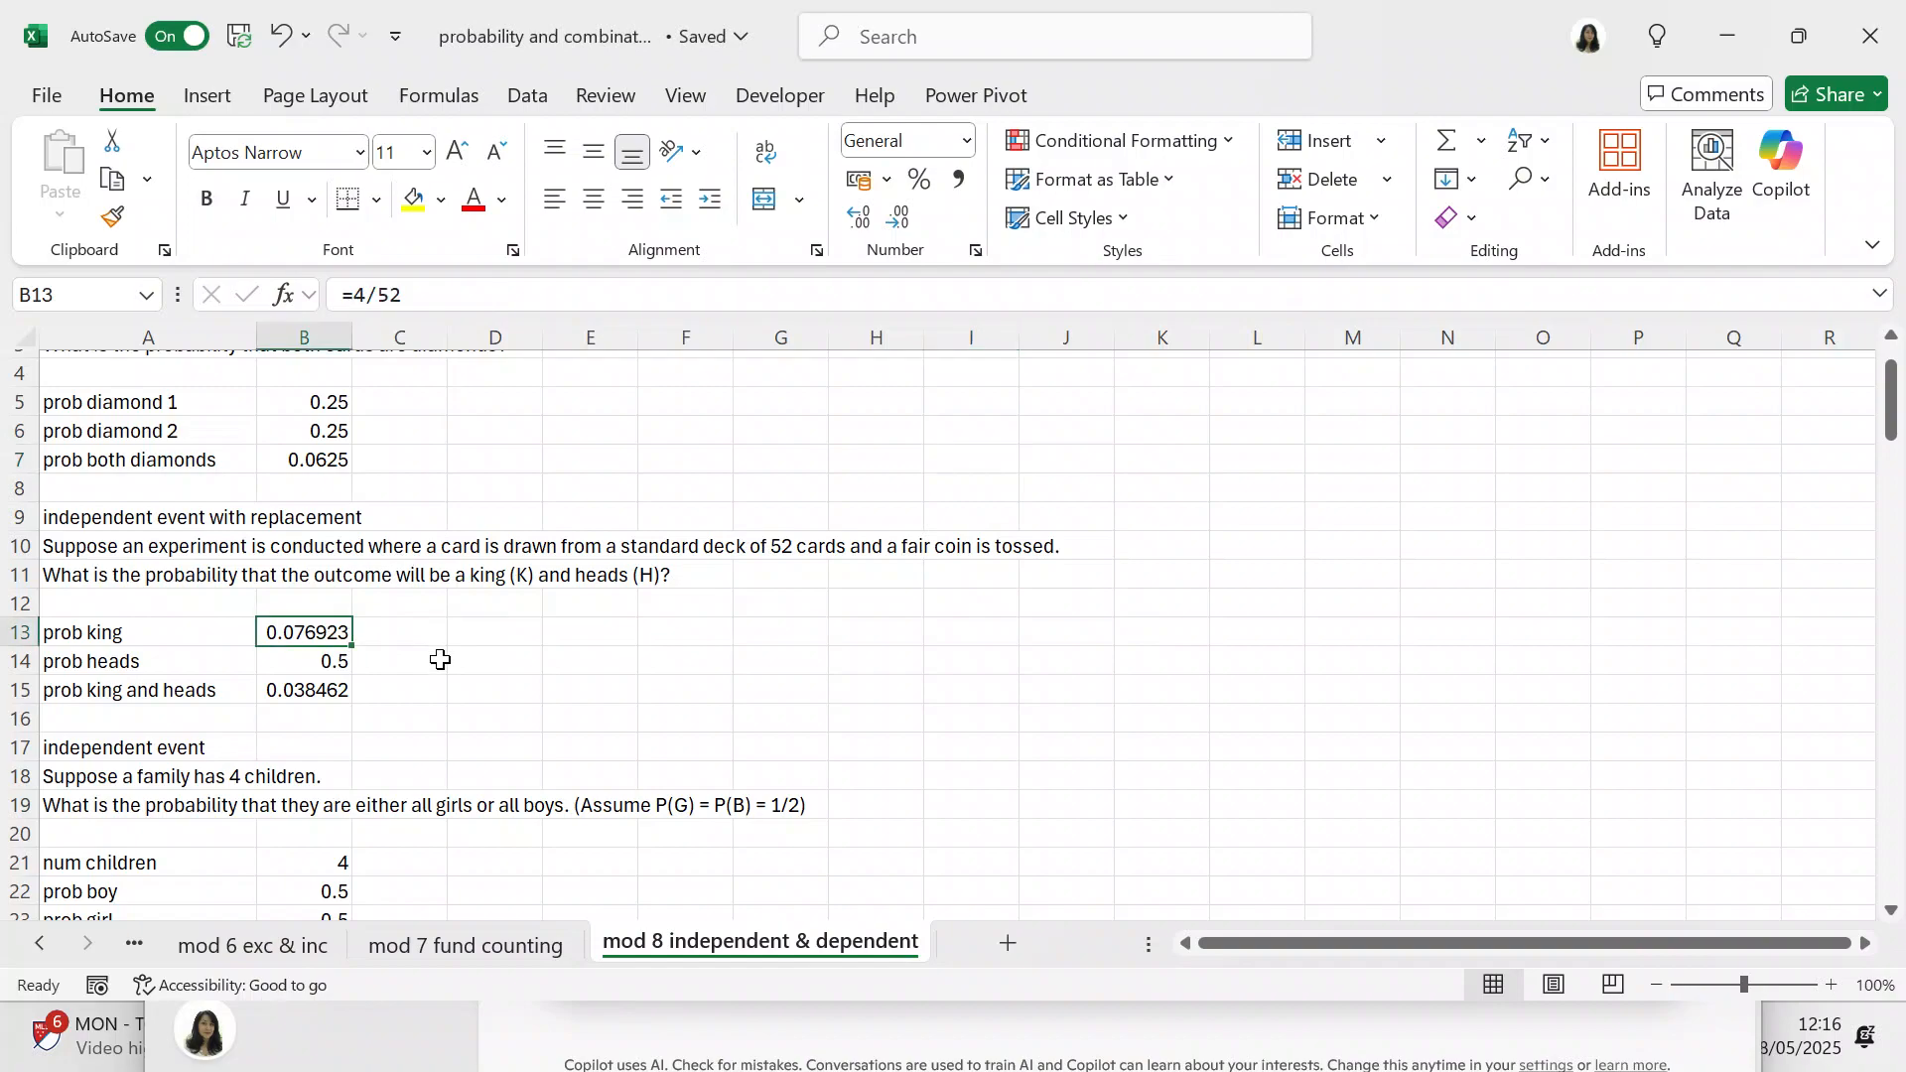
{"action": "left_click", "coordinate": [344, 663]}
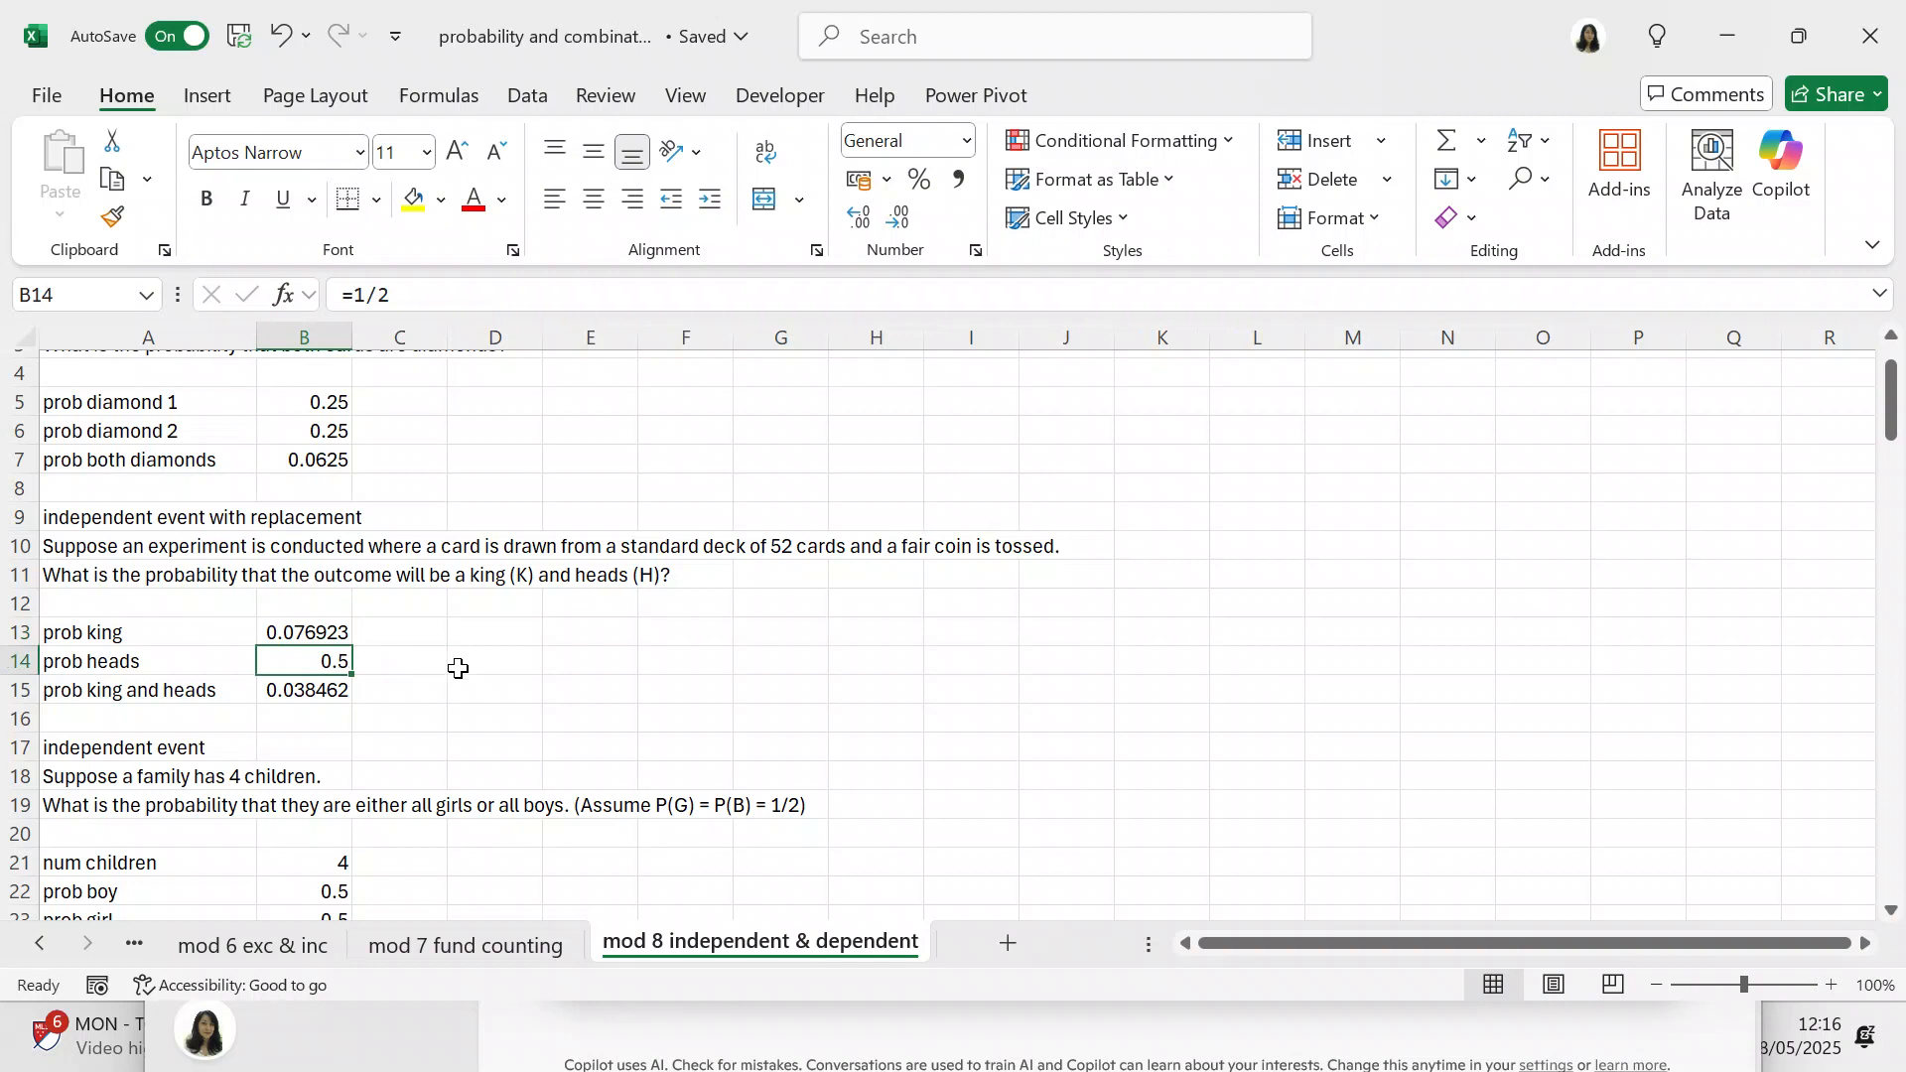
{"action": "left_click", "coordinate": [341, 694]}
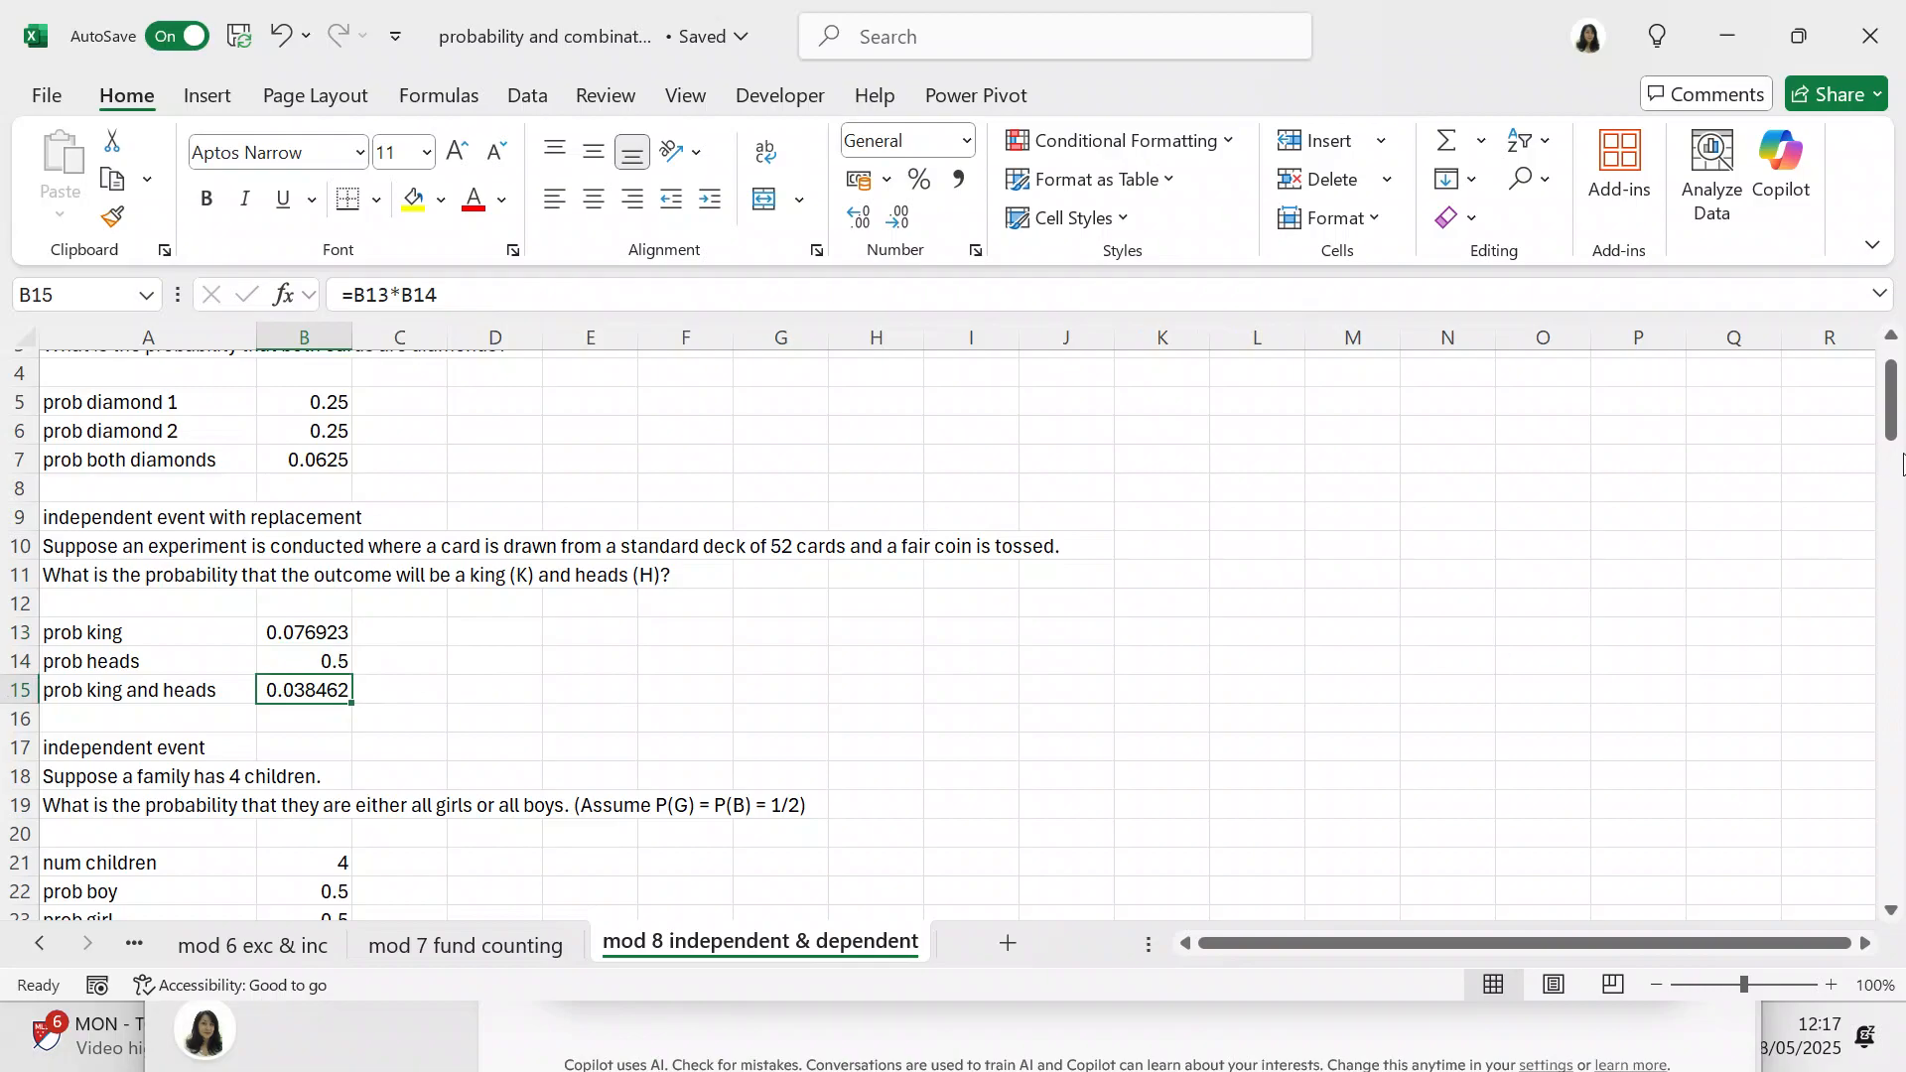
Step: Extend the heading in A17 above the four-children problem to read "independent event with replacement"
{"action": "left_click_drag", "start_coordinate": [1894, 421], "coordinate": [1896, 449]}
{"action": "left_click", "coordinate": [157, 556]}
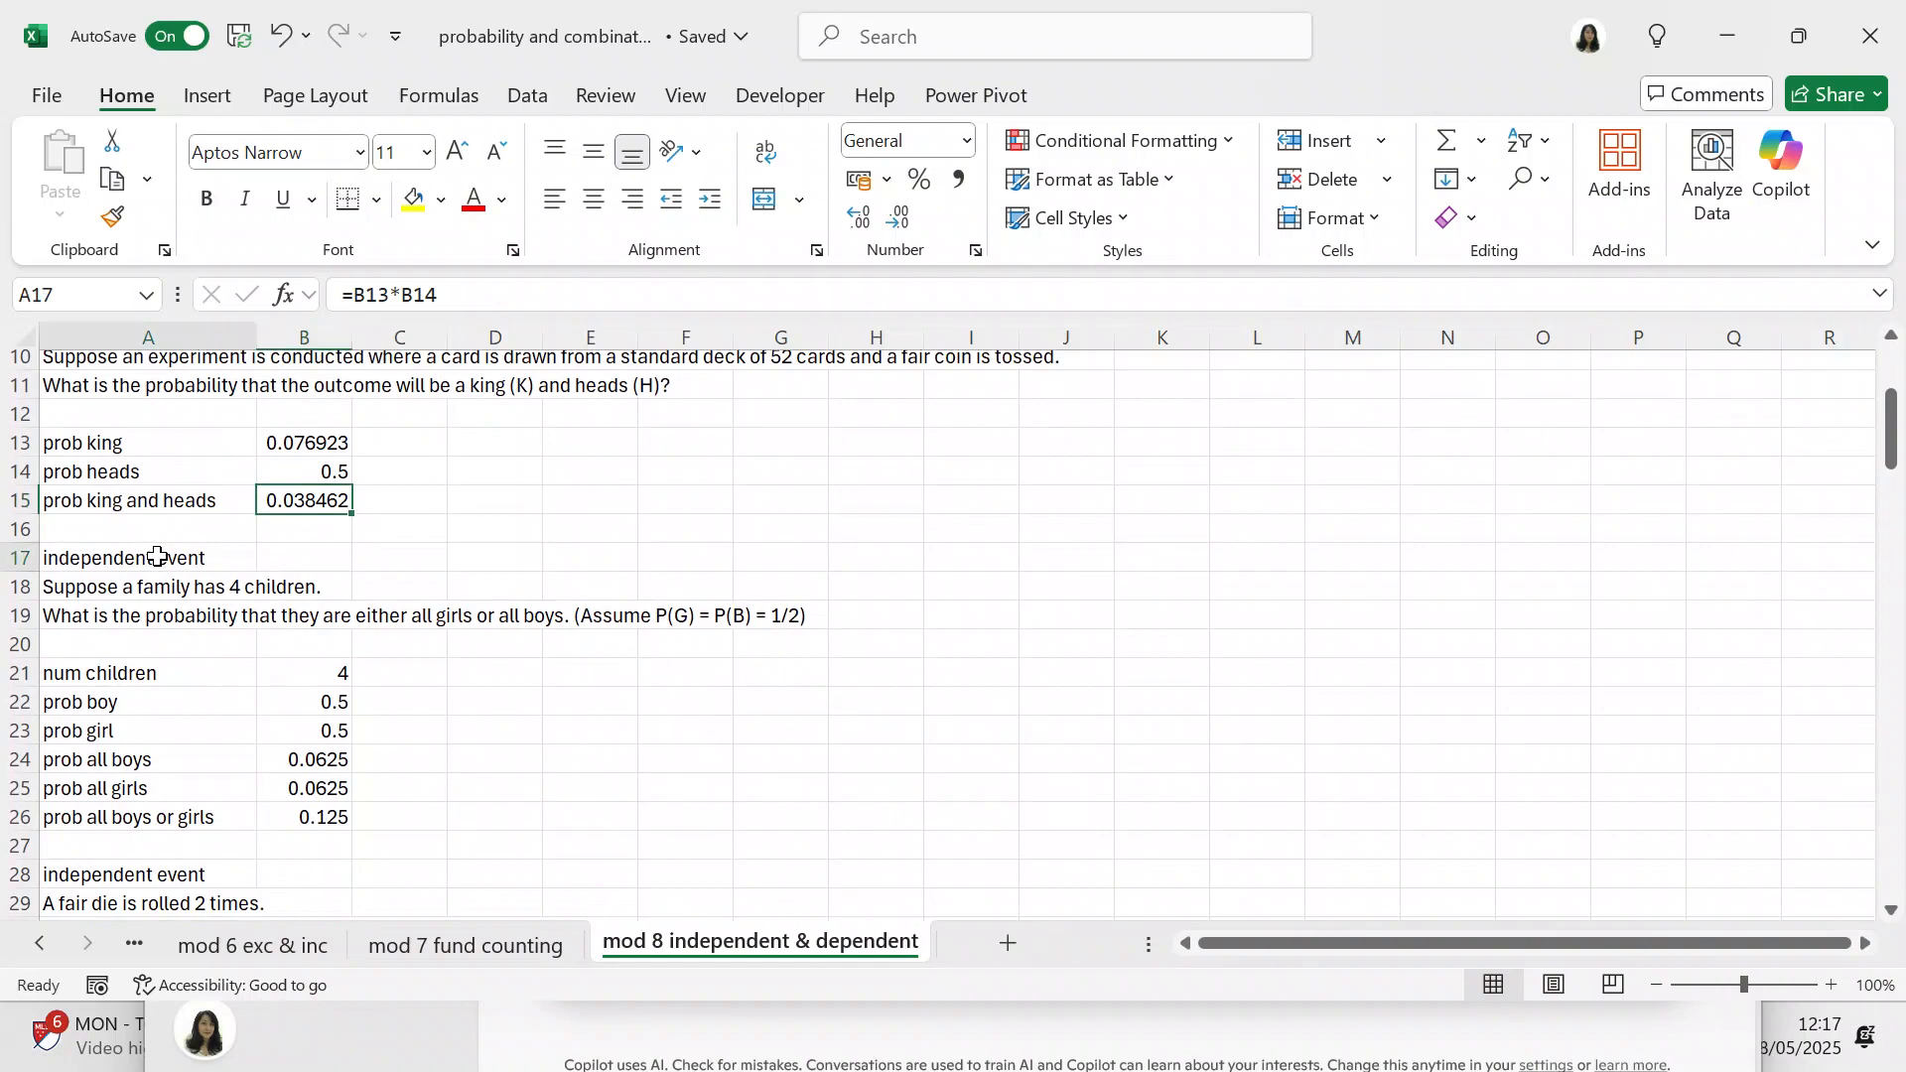
{"action": "left_click", "coordinate": [562, 293]}
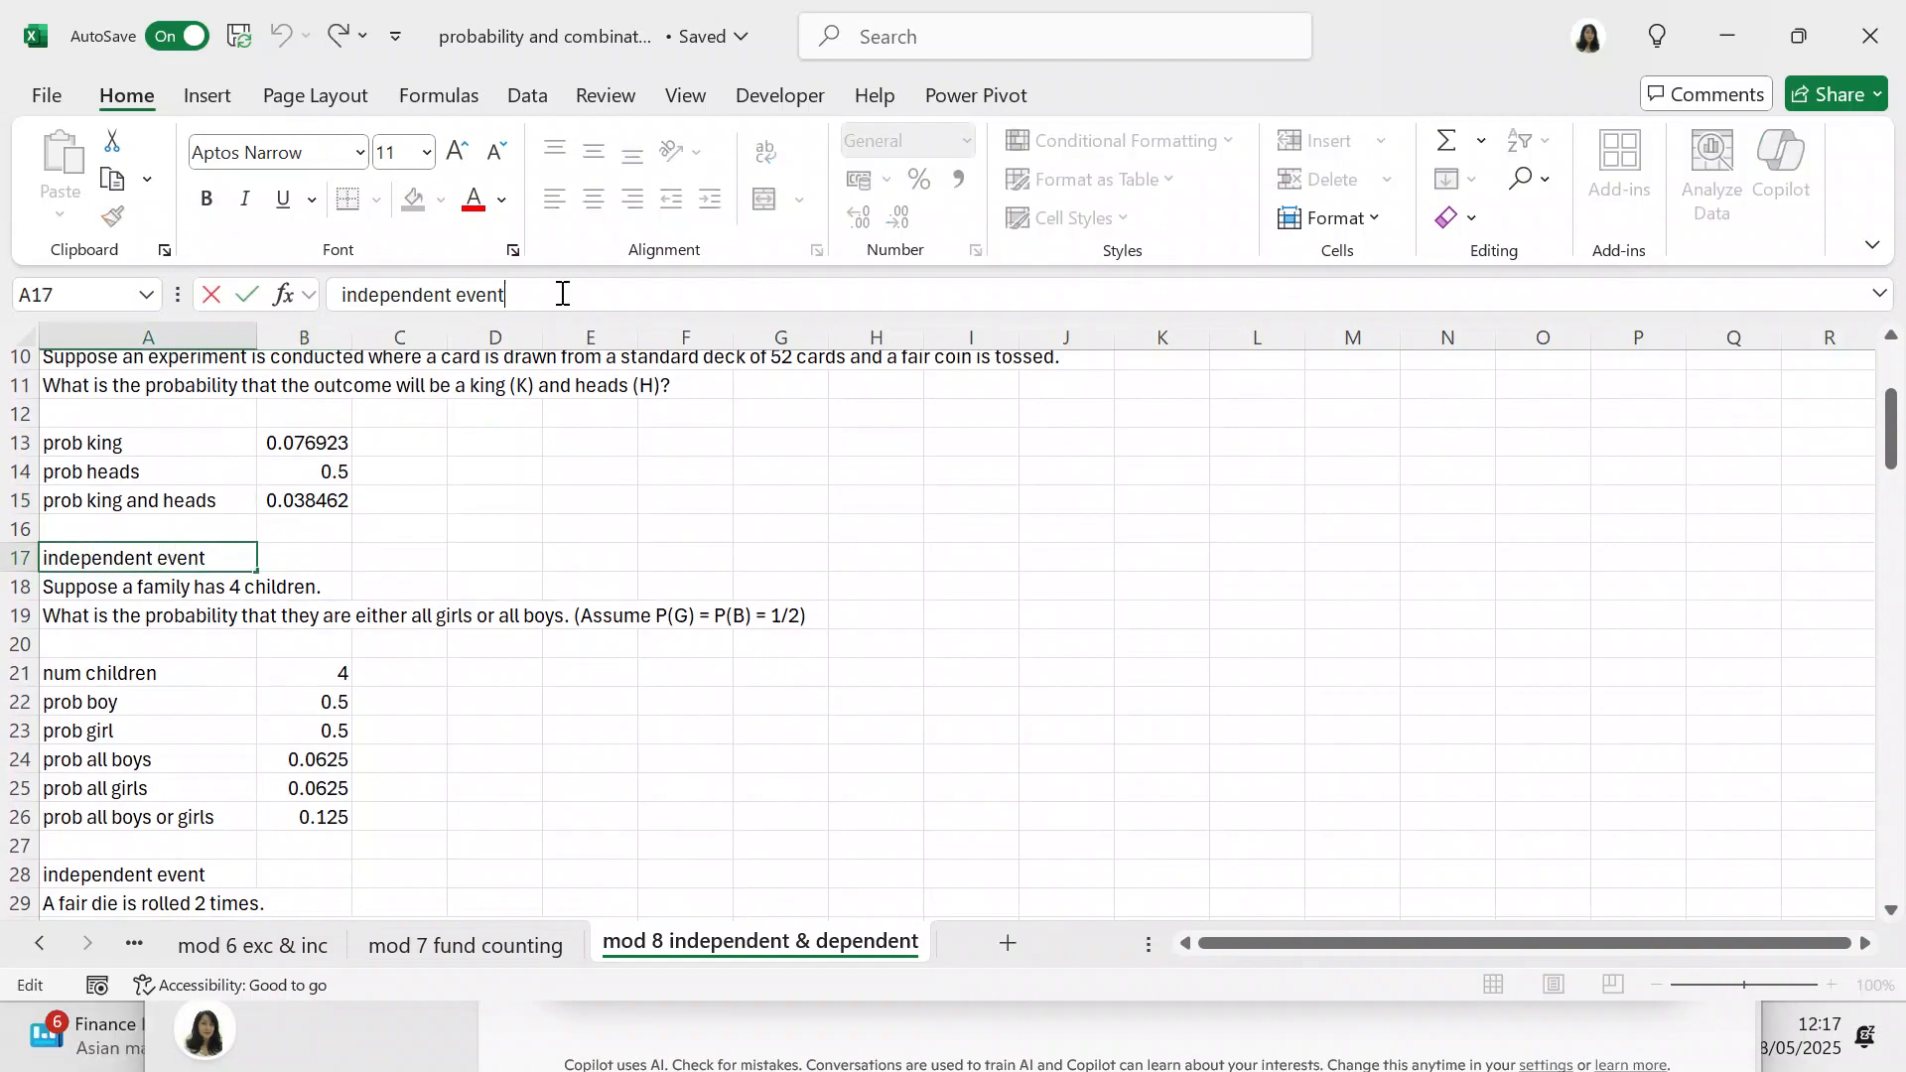
{"action": "type", "text": "with replace"}
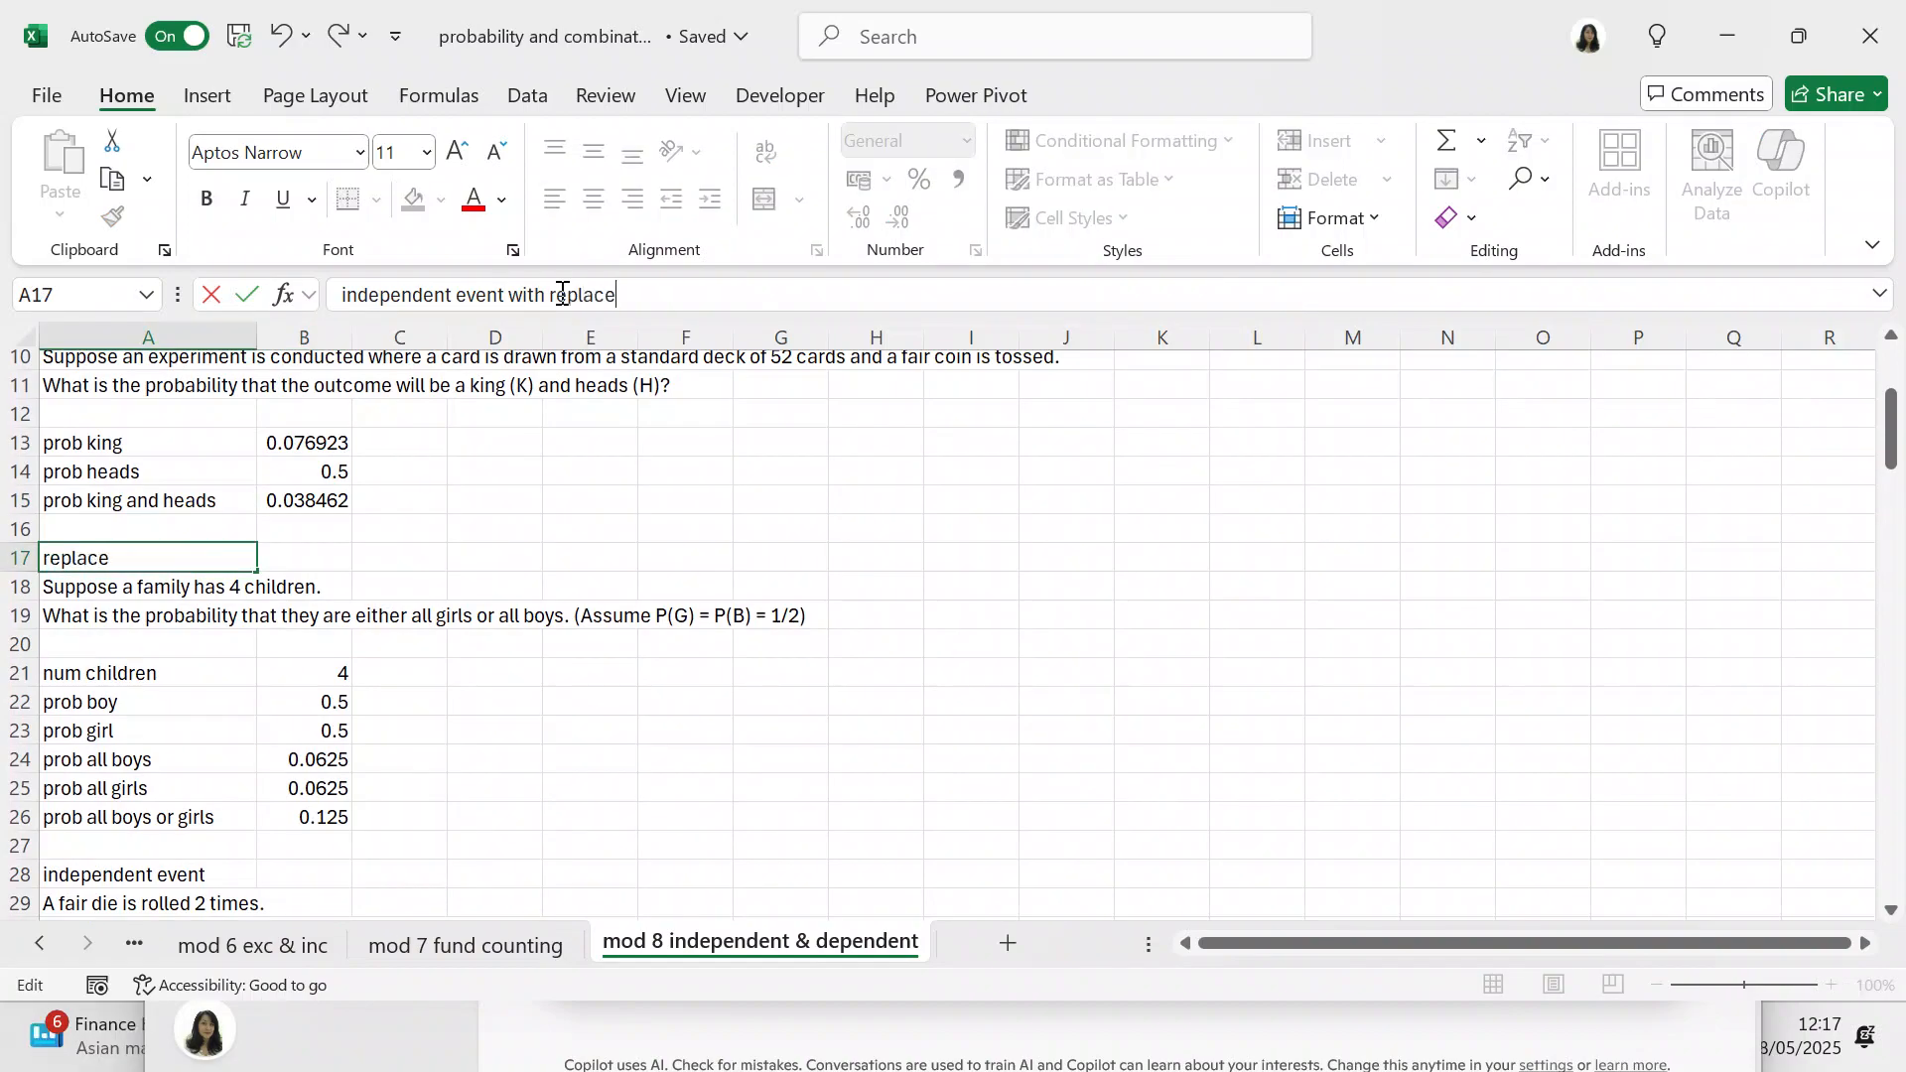
{"action": "type", "text": "ment"}
{"action": "left_click", "coordinate": [858, 564]}
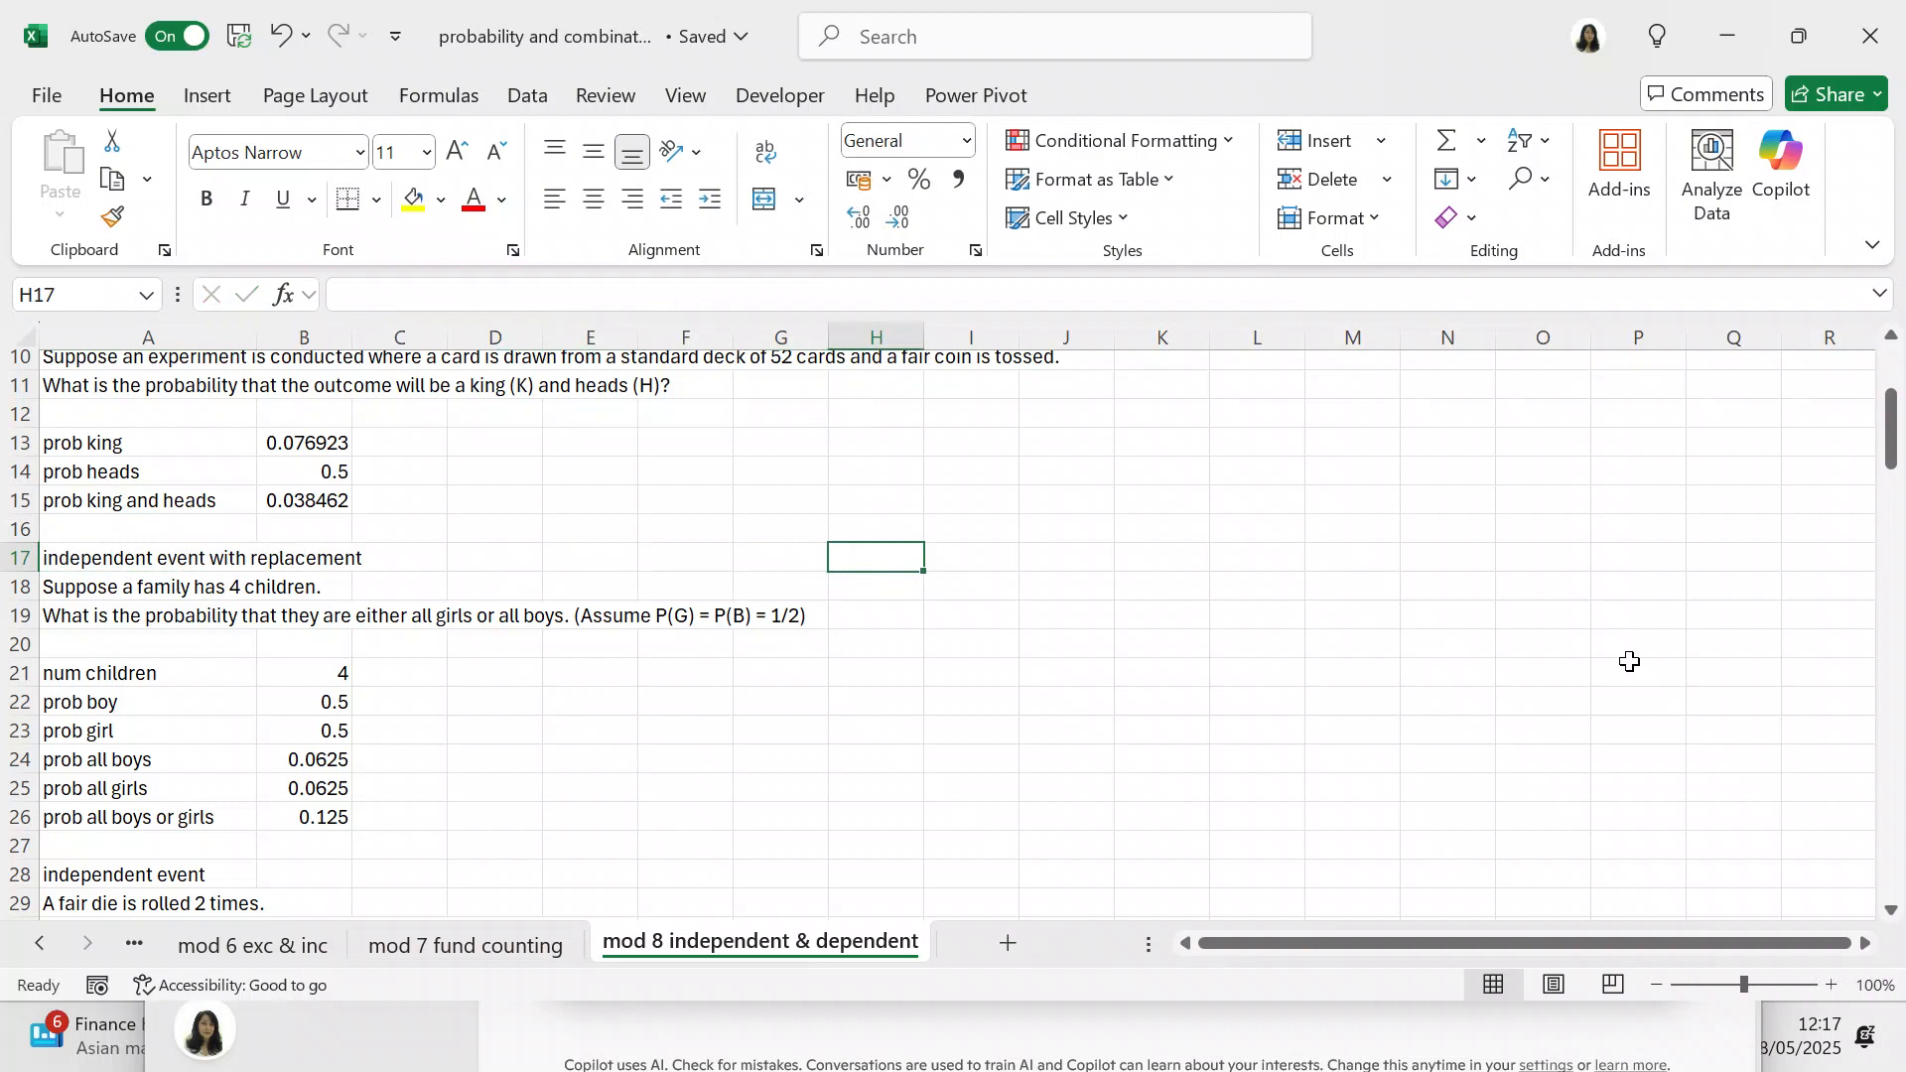
Step: Examine the inputs and formulas in B21 to B26 for the probability of all boys or all girls
{"action": "left_click_drag", "start_coordinate": [1894, 460], "coordinate": [1892, 487]}
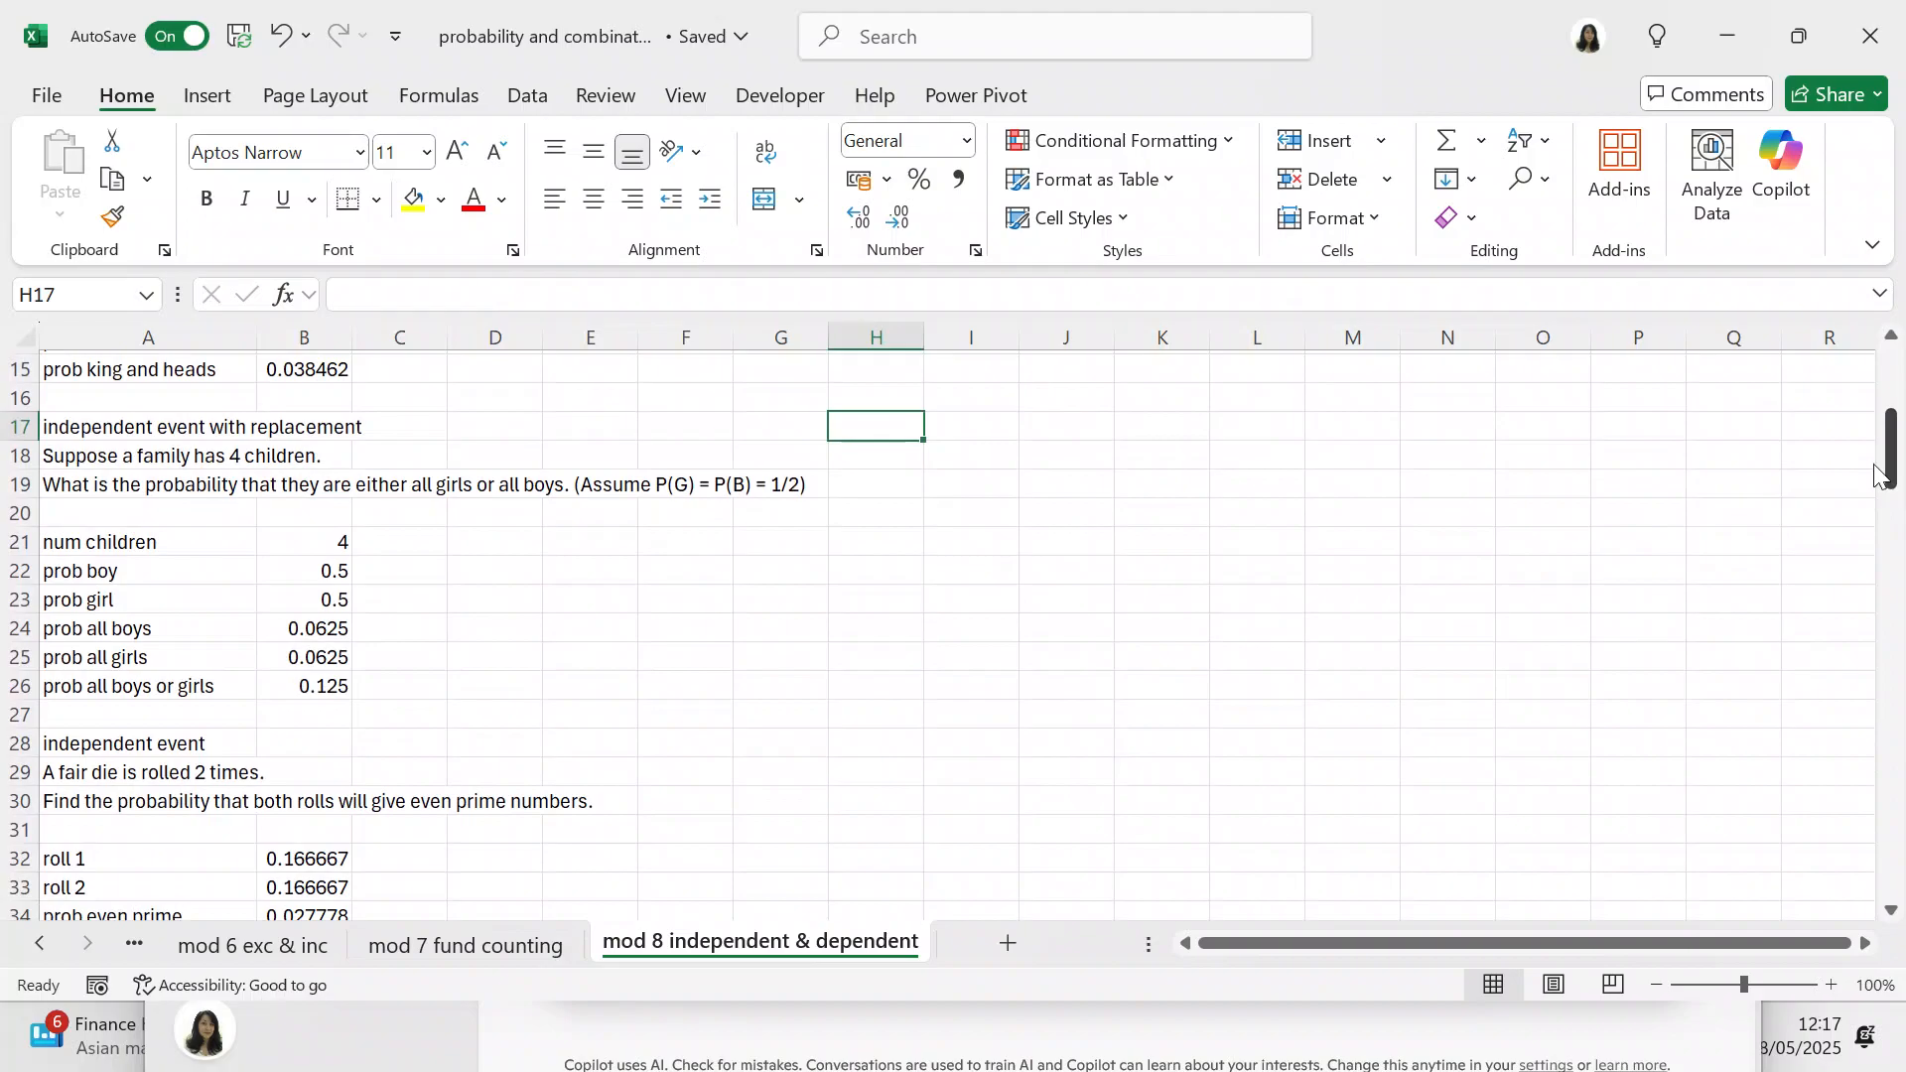
{"action": "left_click", "coordinate": [342, 545]}
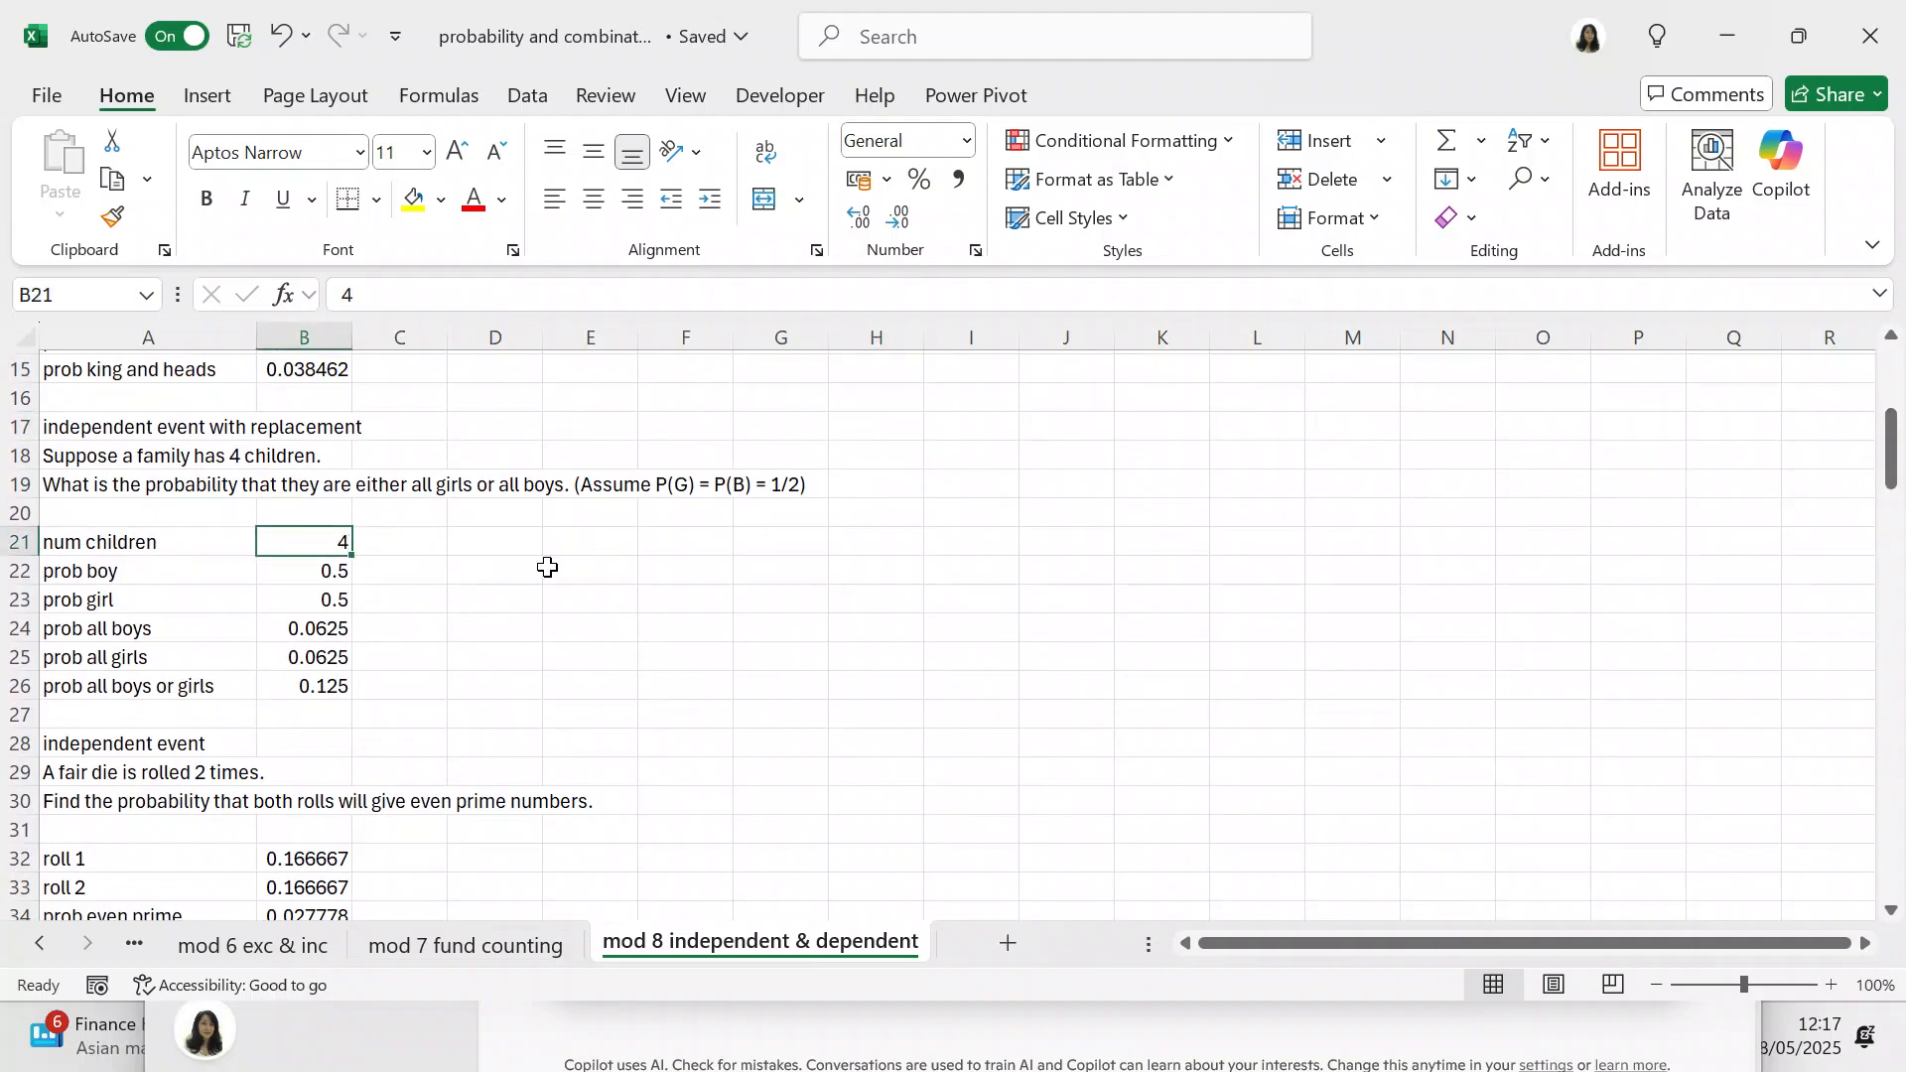
{"action": "key", "text": "Down"}
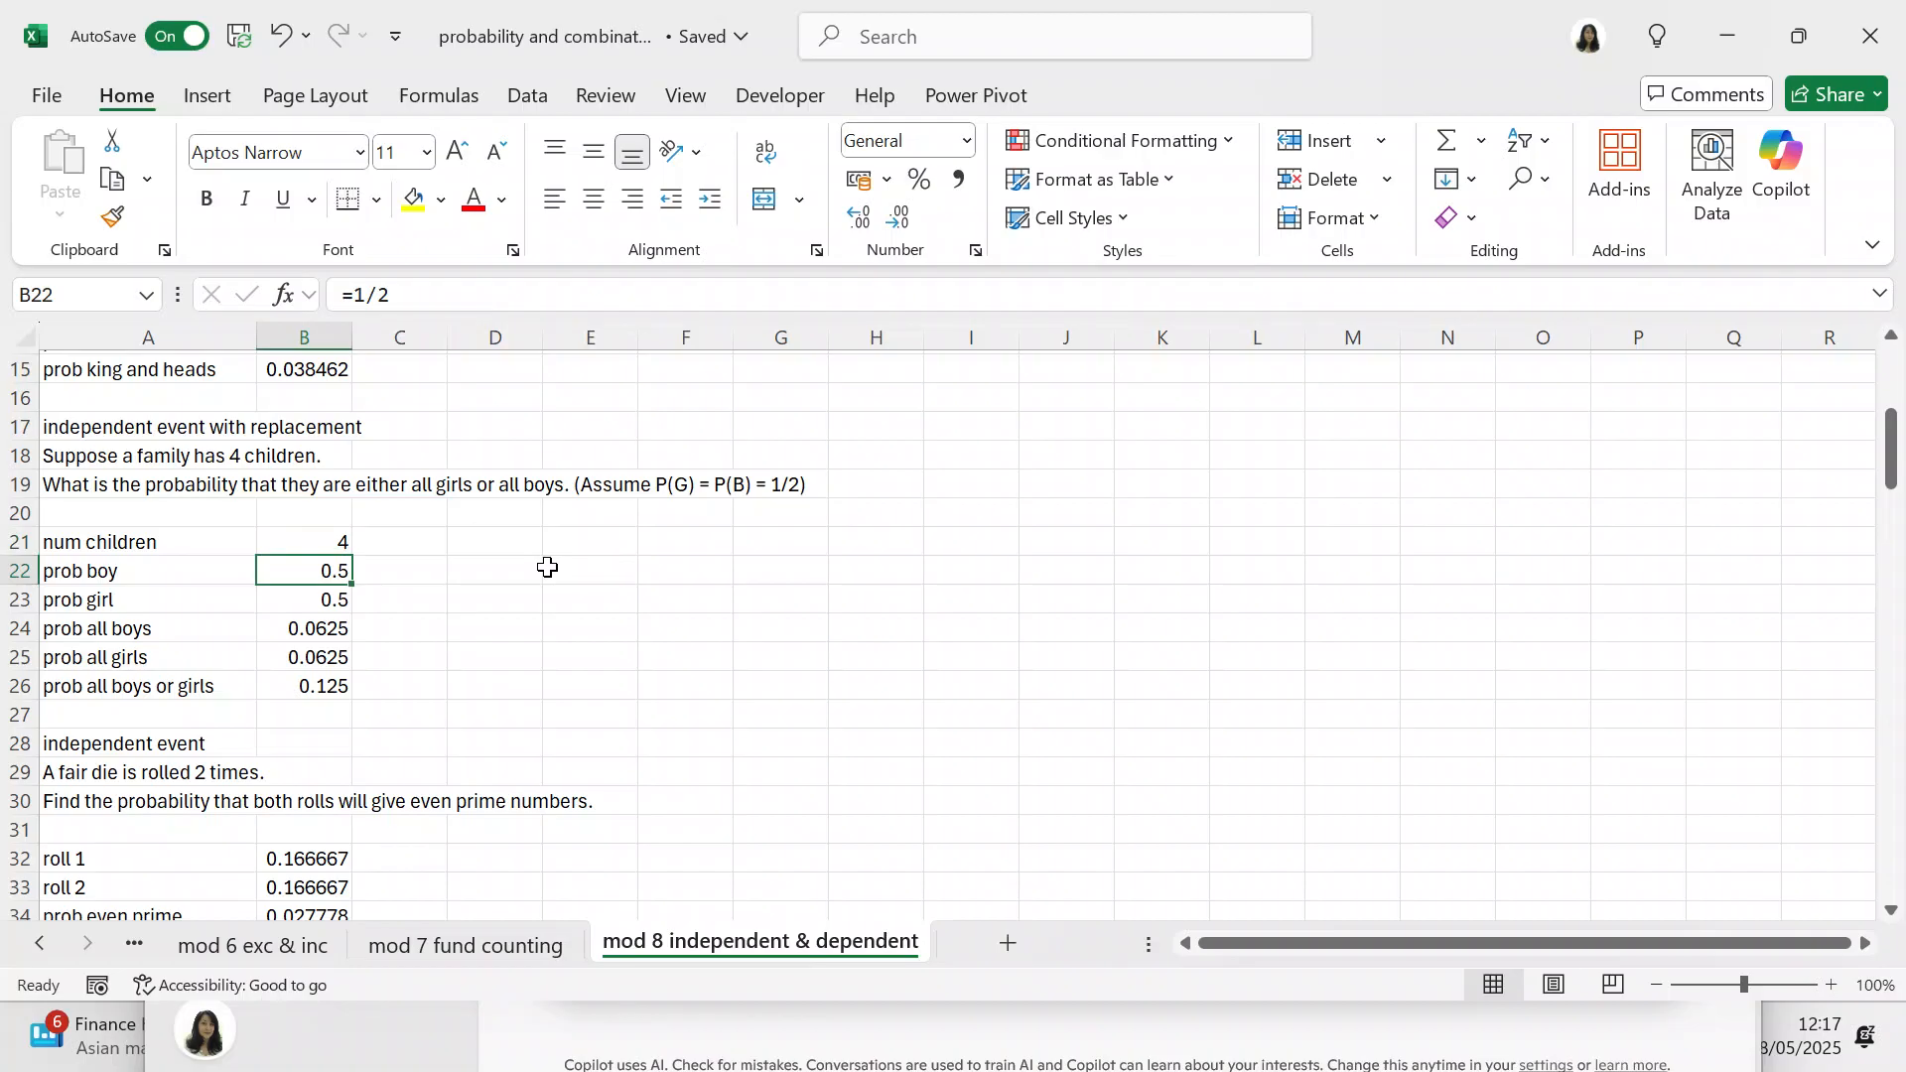
{"action": "key", "text": "Down"}
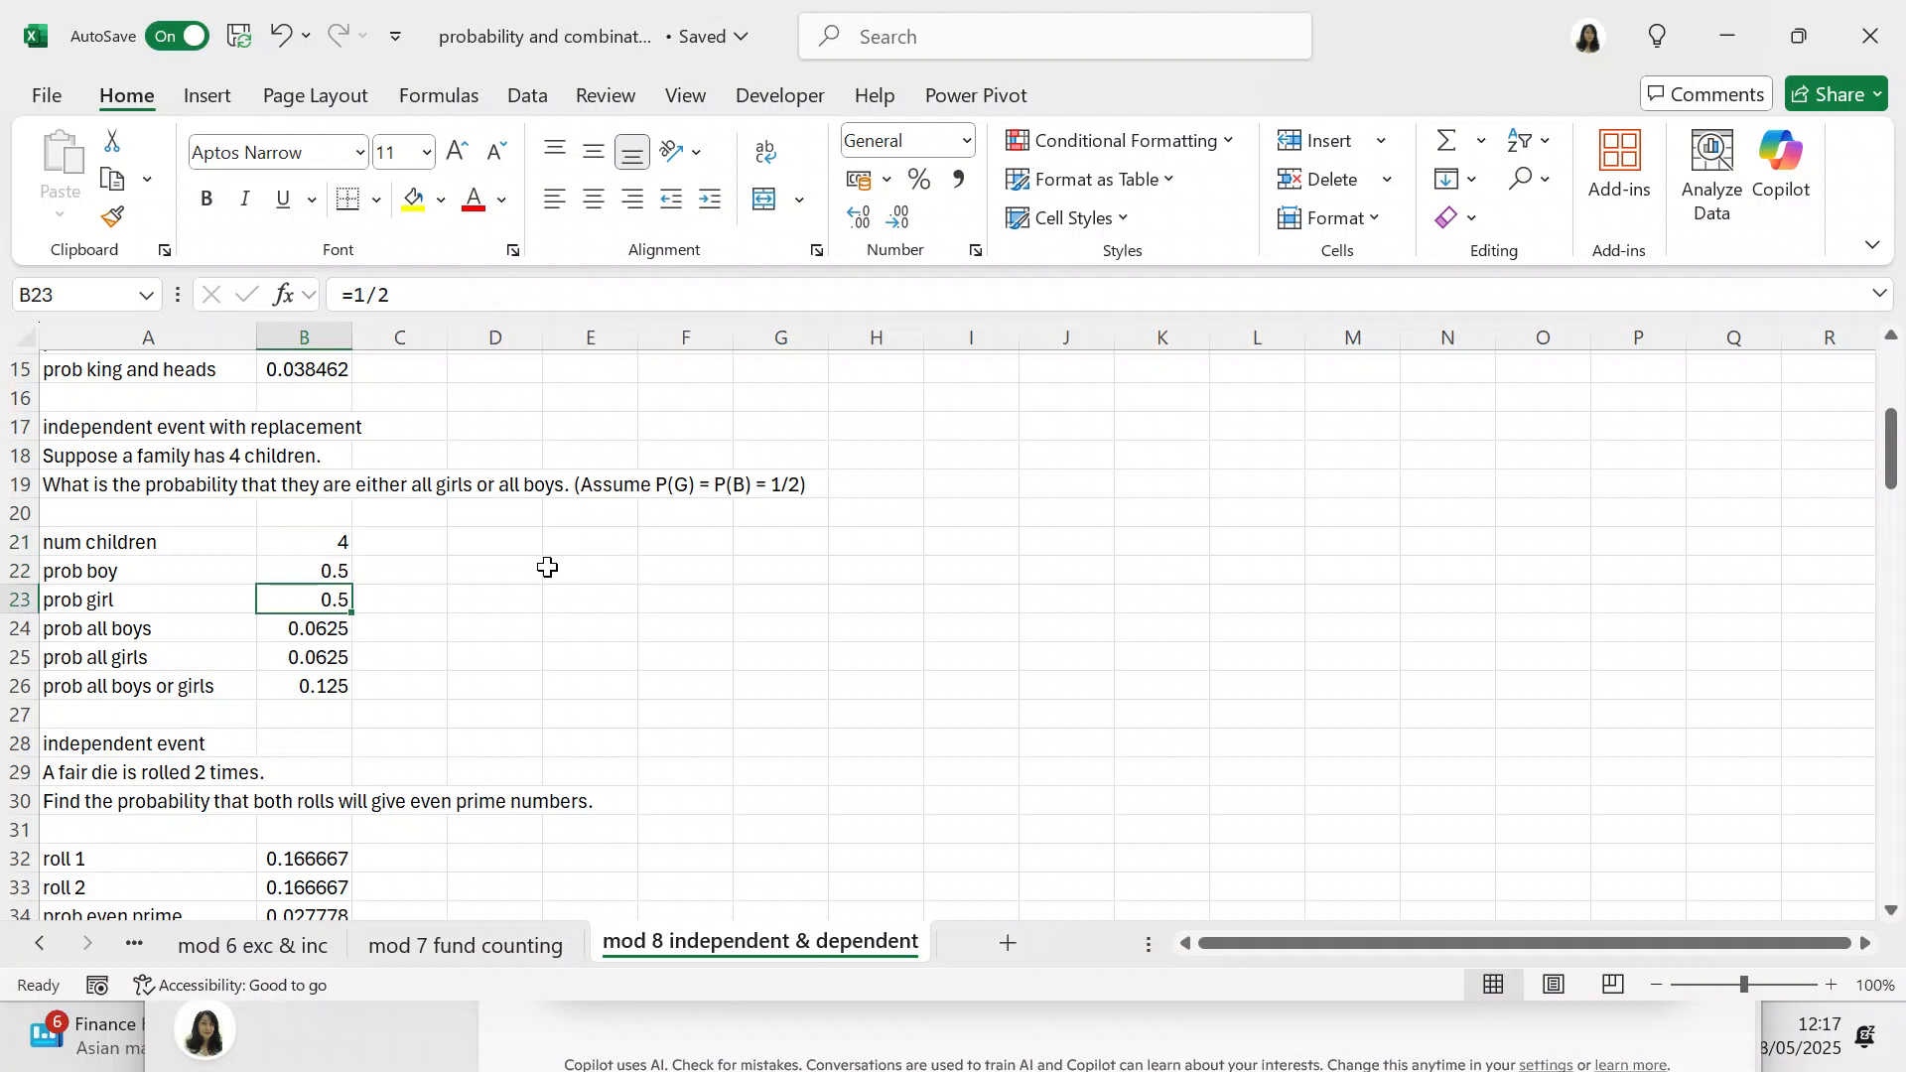
{"action": "key", "text": "Down"}
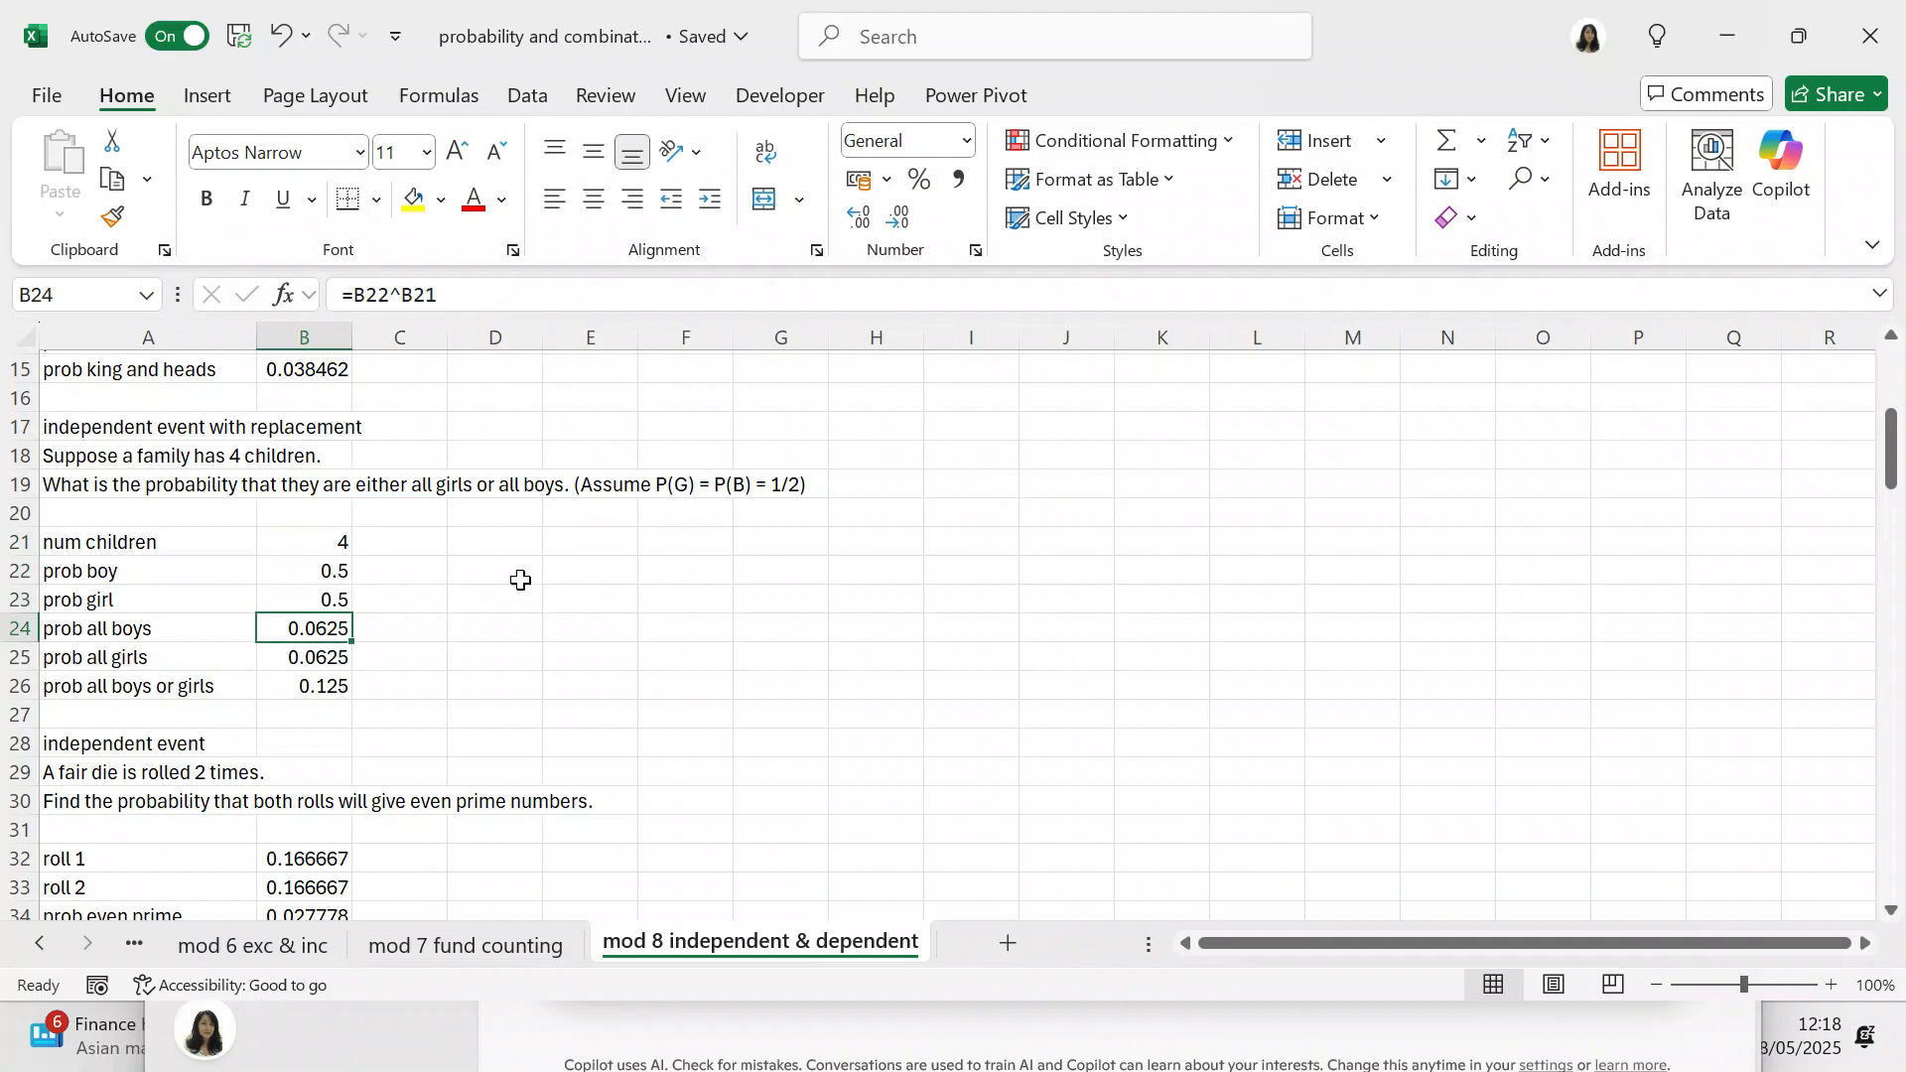
{"action": "left_click", "coordinate": [326, 662]}
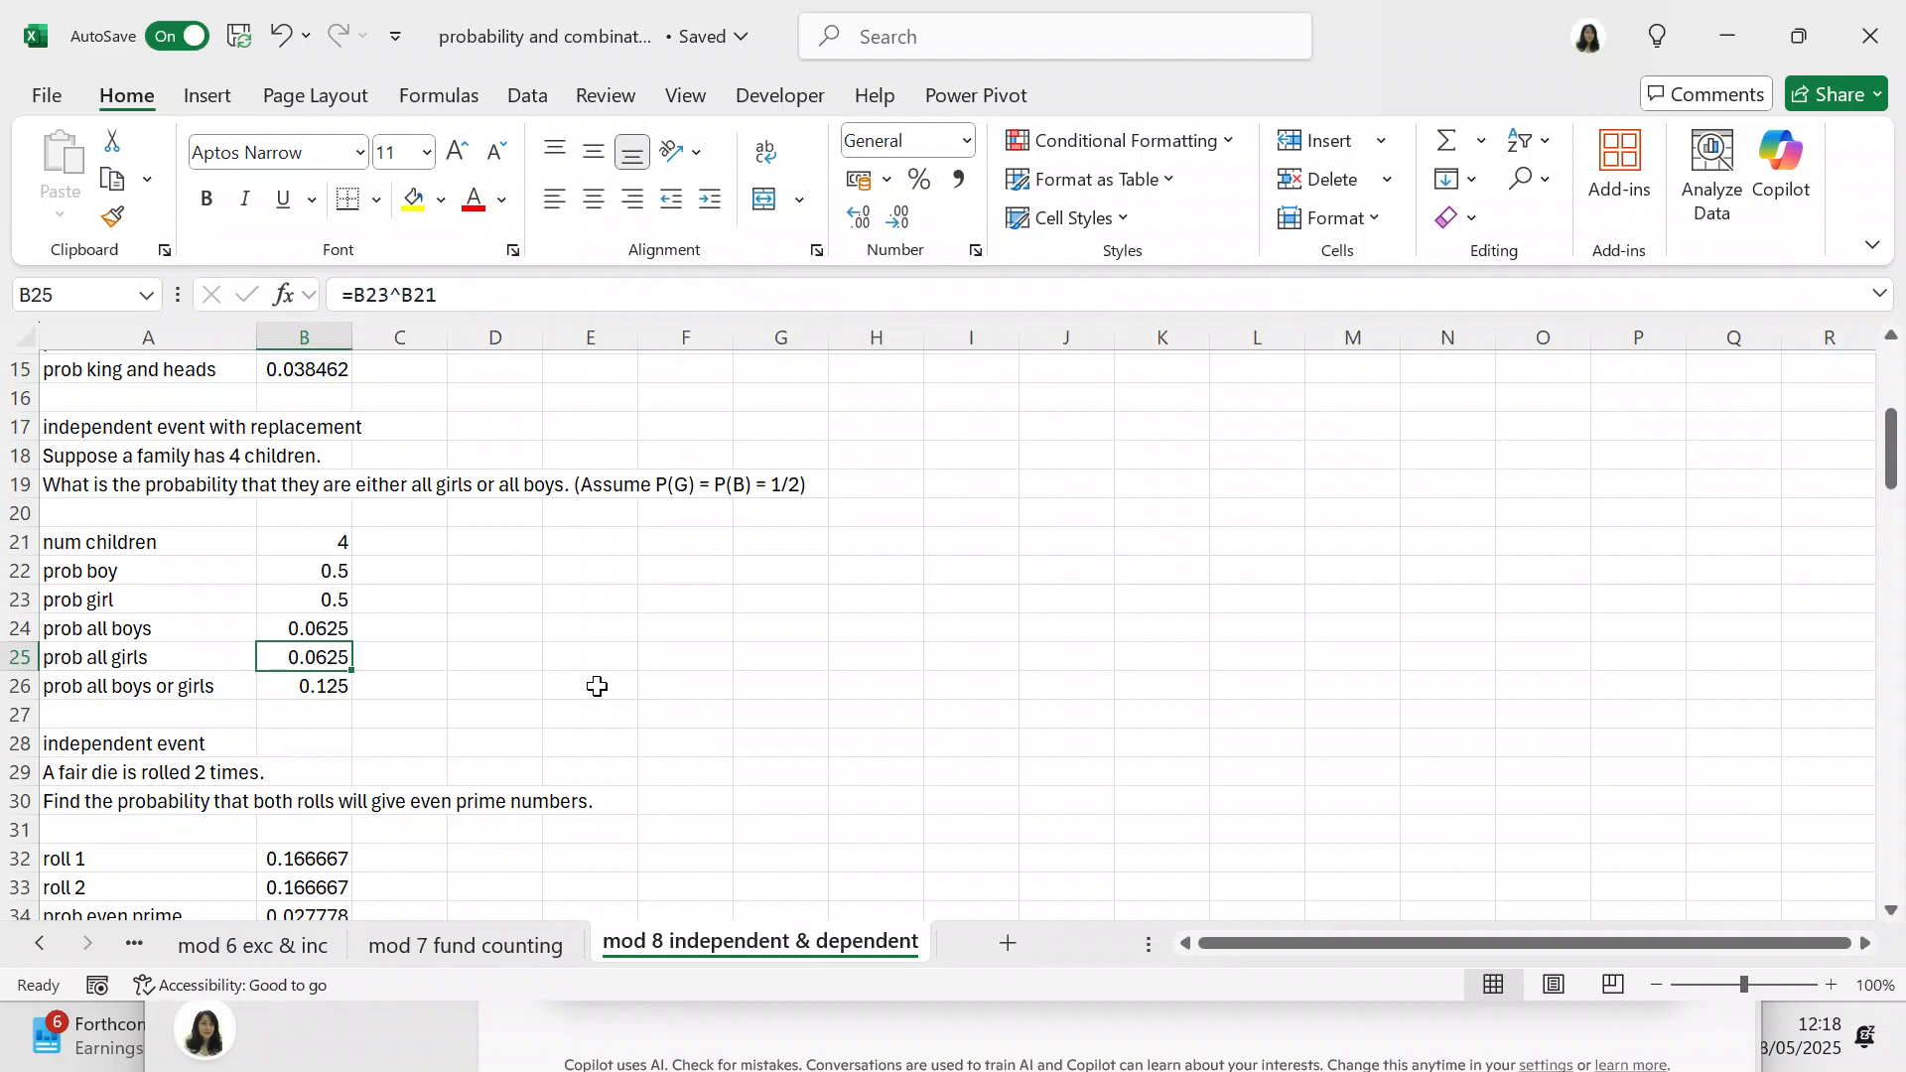
{"action": "left_click", "coordinate": [322, 690]}
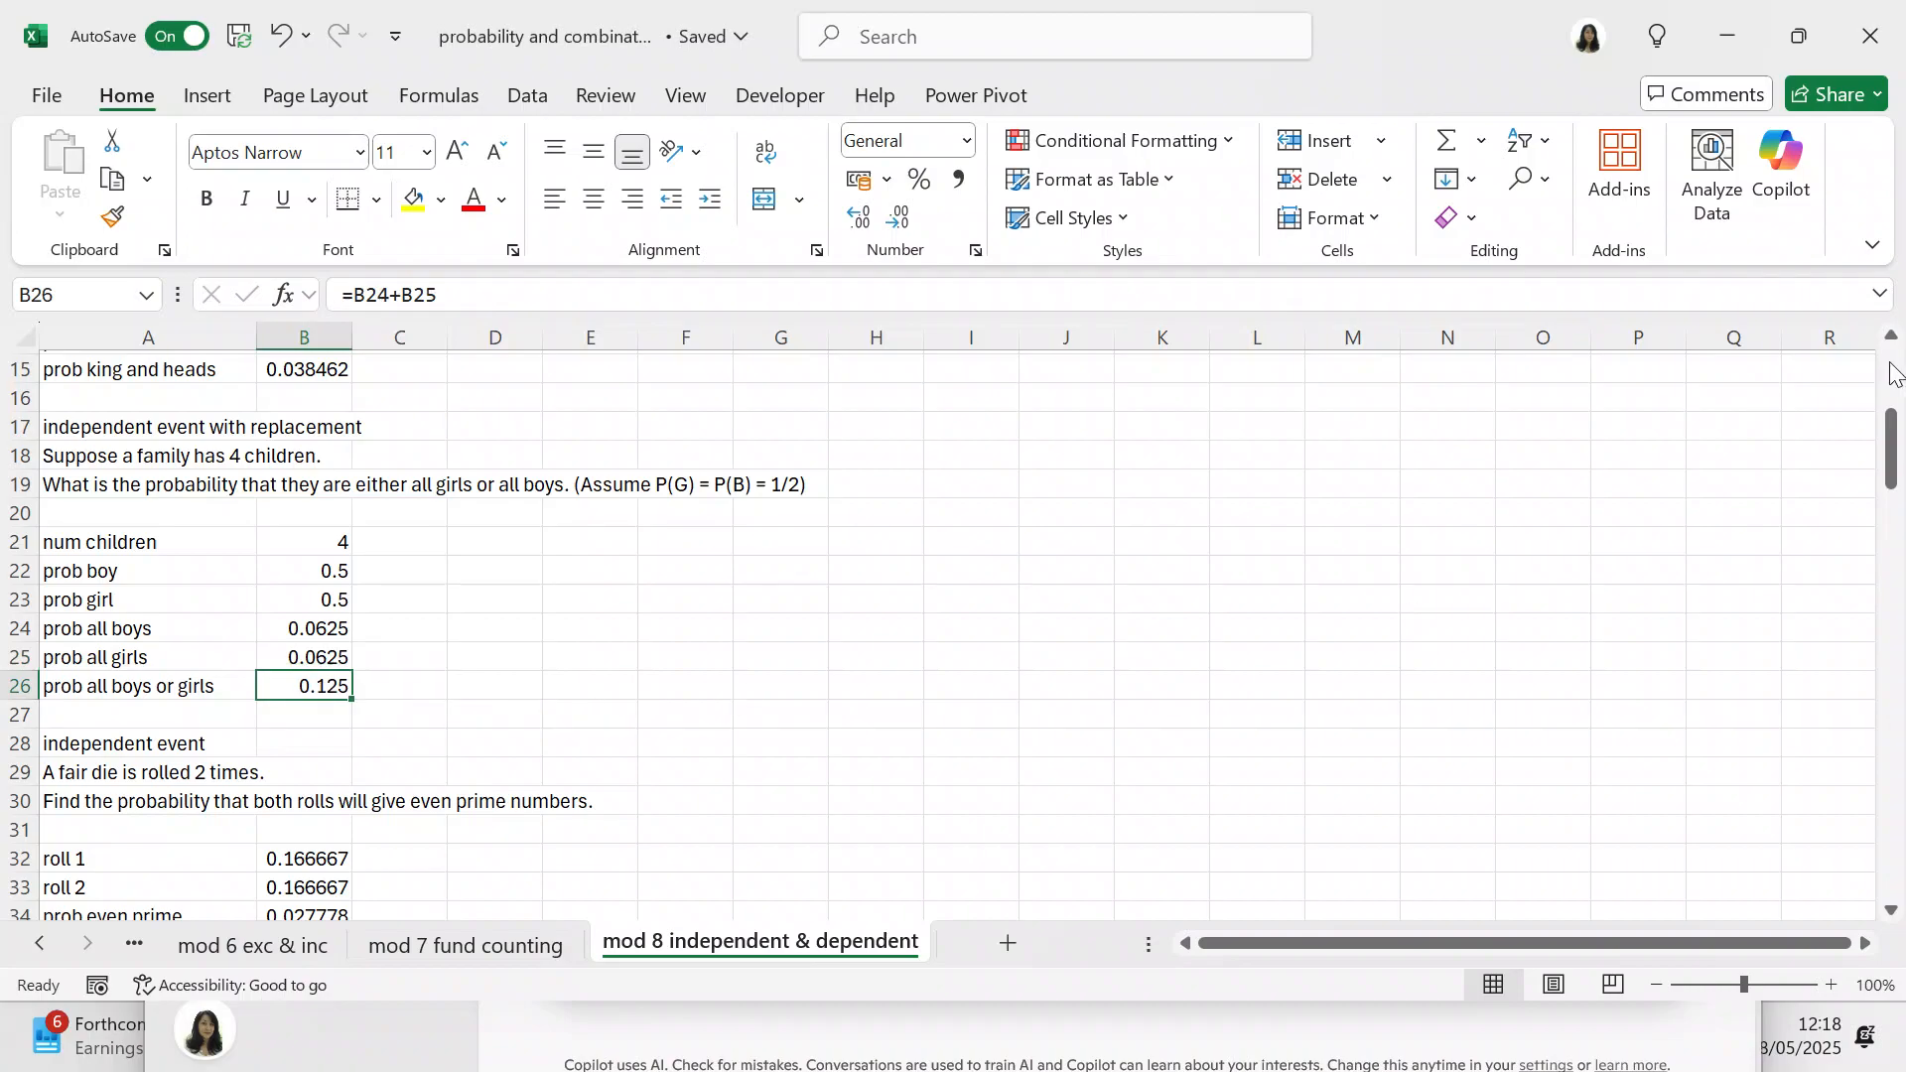
Step: Extend the heading in A28 above the die-rolling problem to read "independent event with replacement"
{"action": "left_click_drag", "start_coordinate": [1892, 437], "coordinate": [1892, 479]}
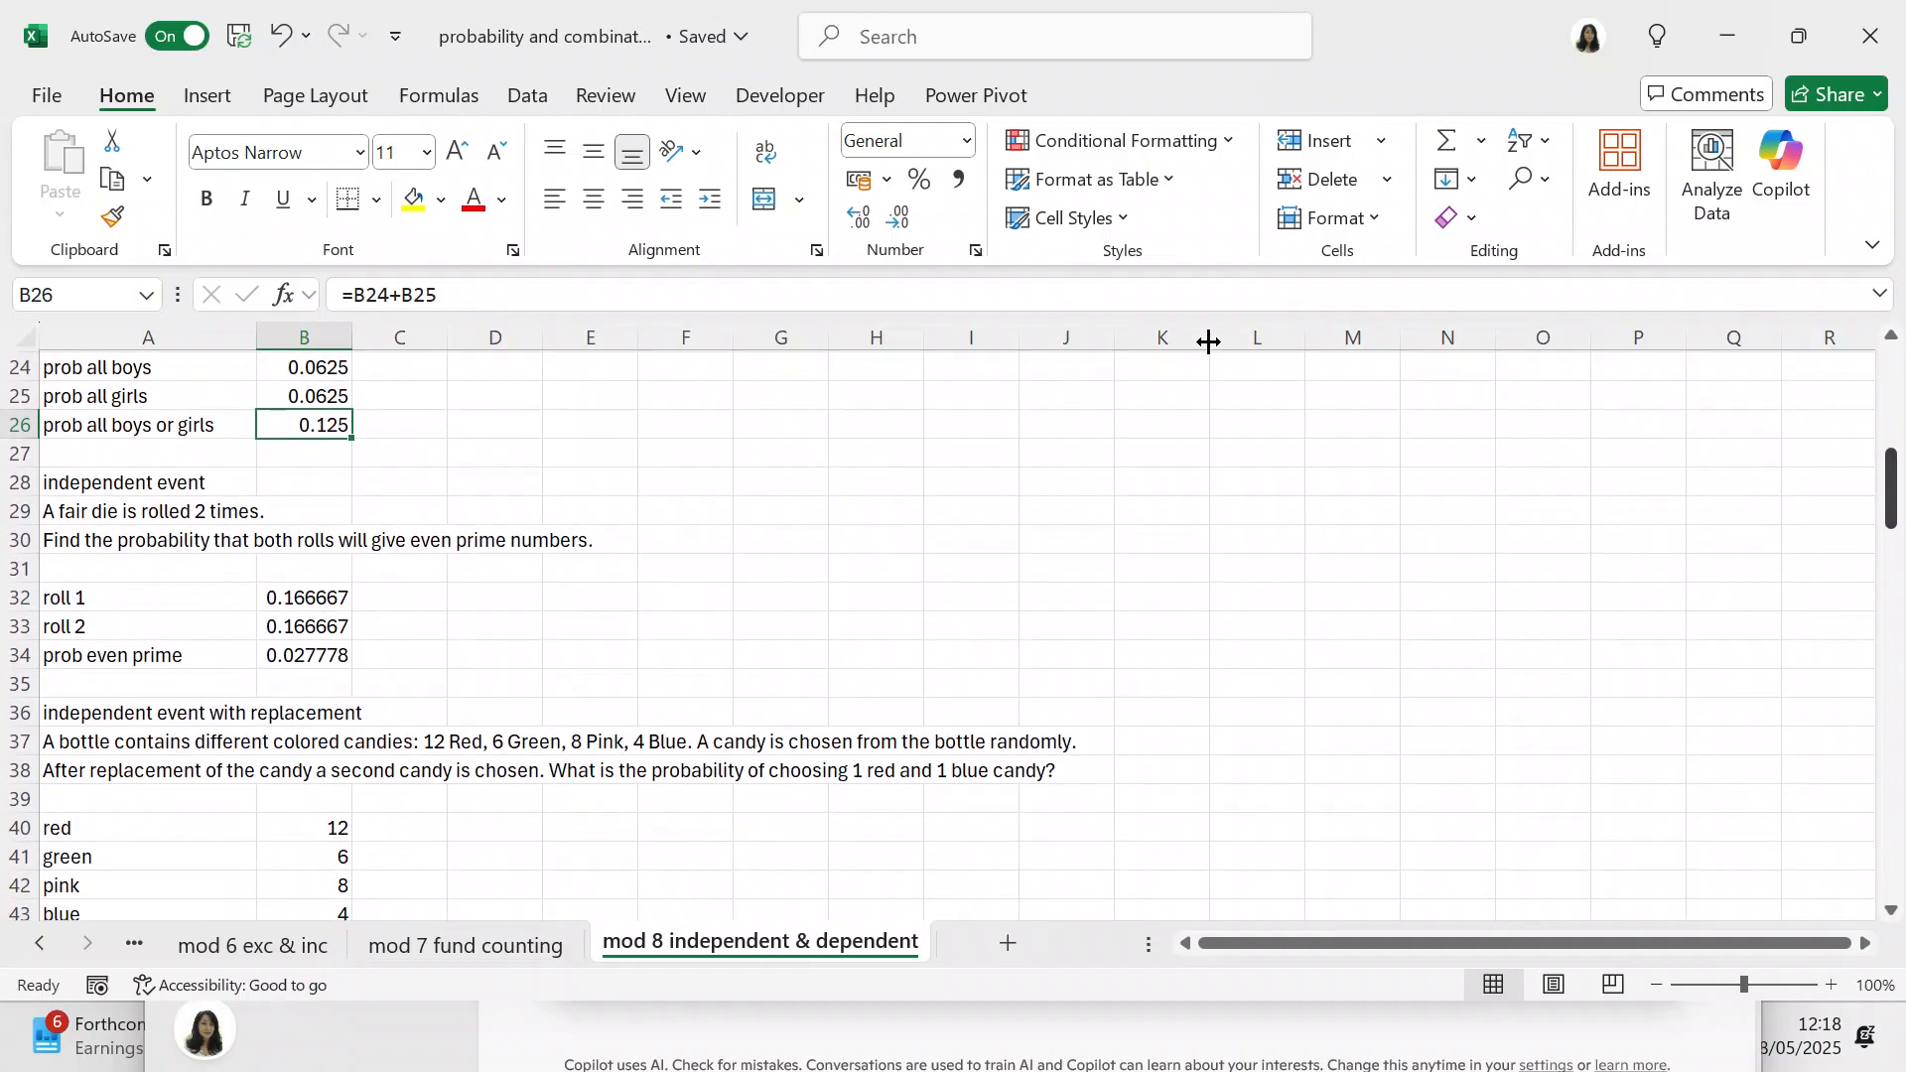
{"action": "left_click", "coordinate": [132, 482]}
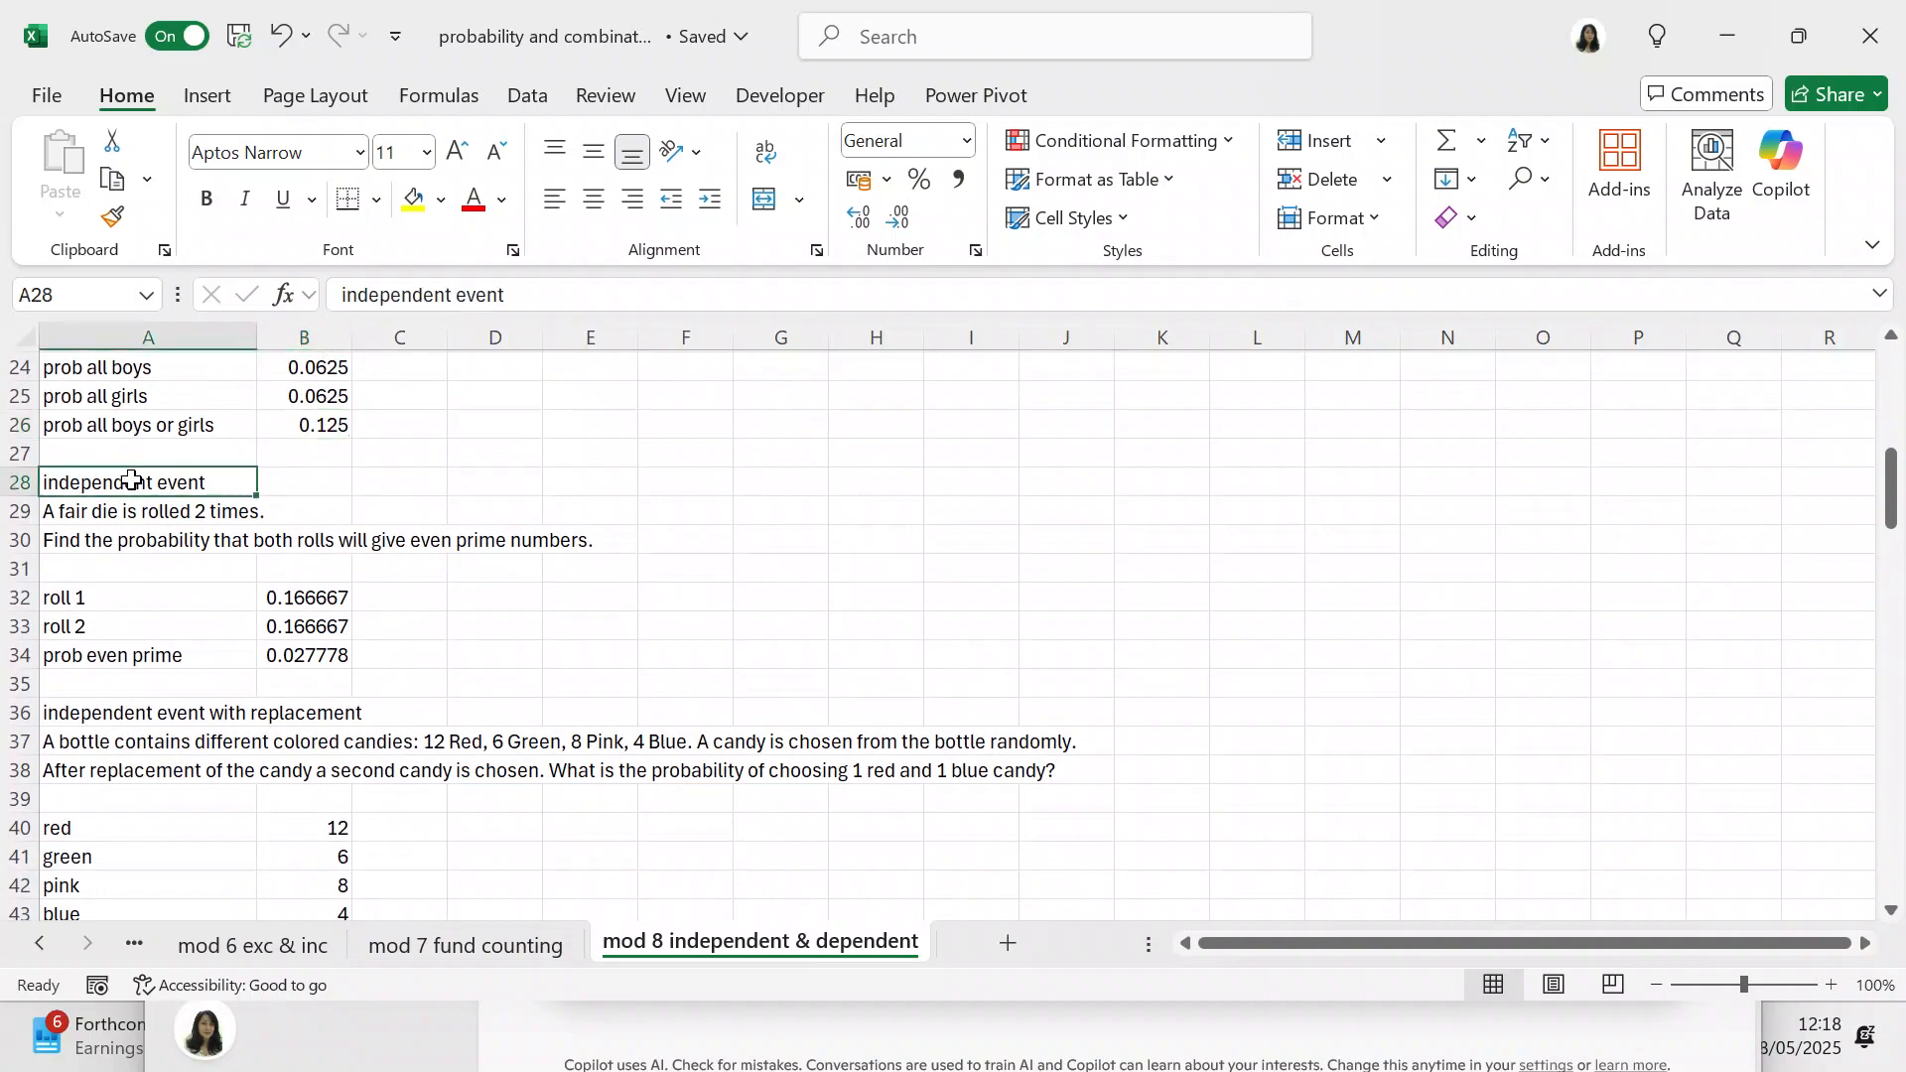
{"action": "left_click", "coordinate": [531, 295]}
{"action": "type", "text": "with"}
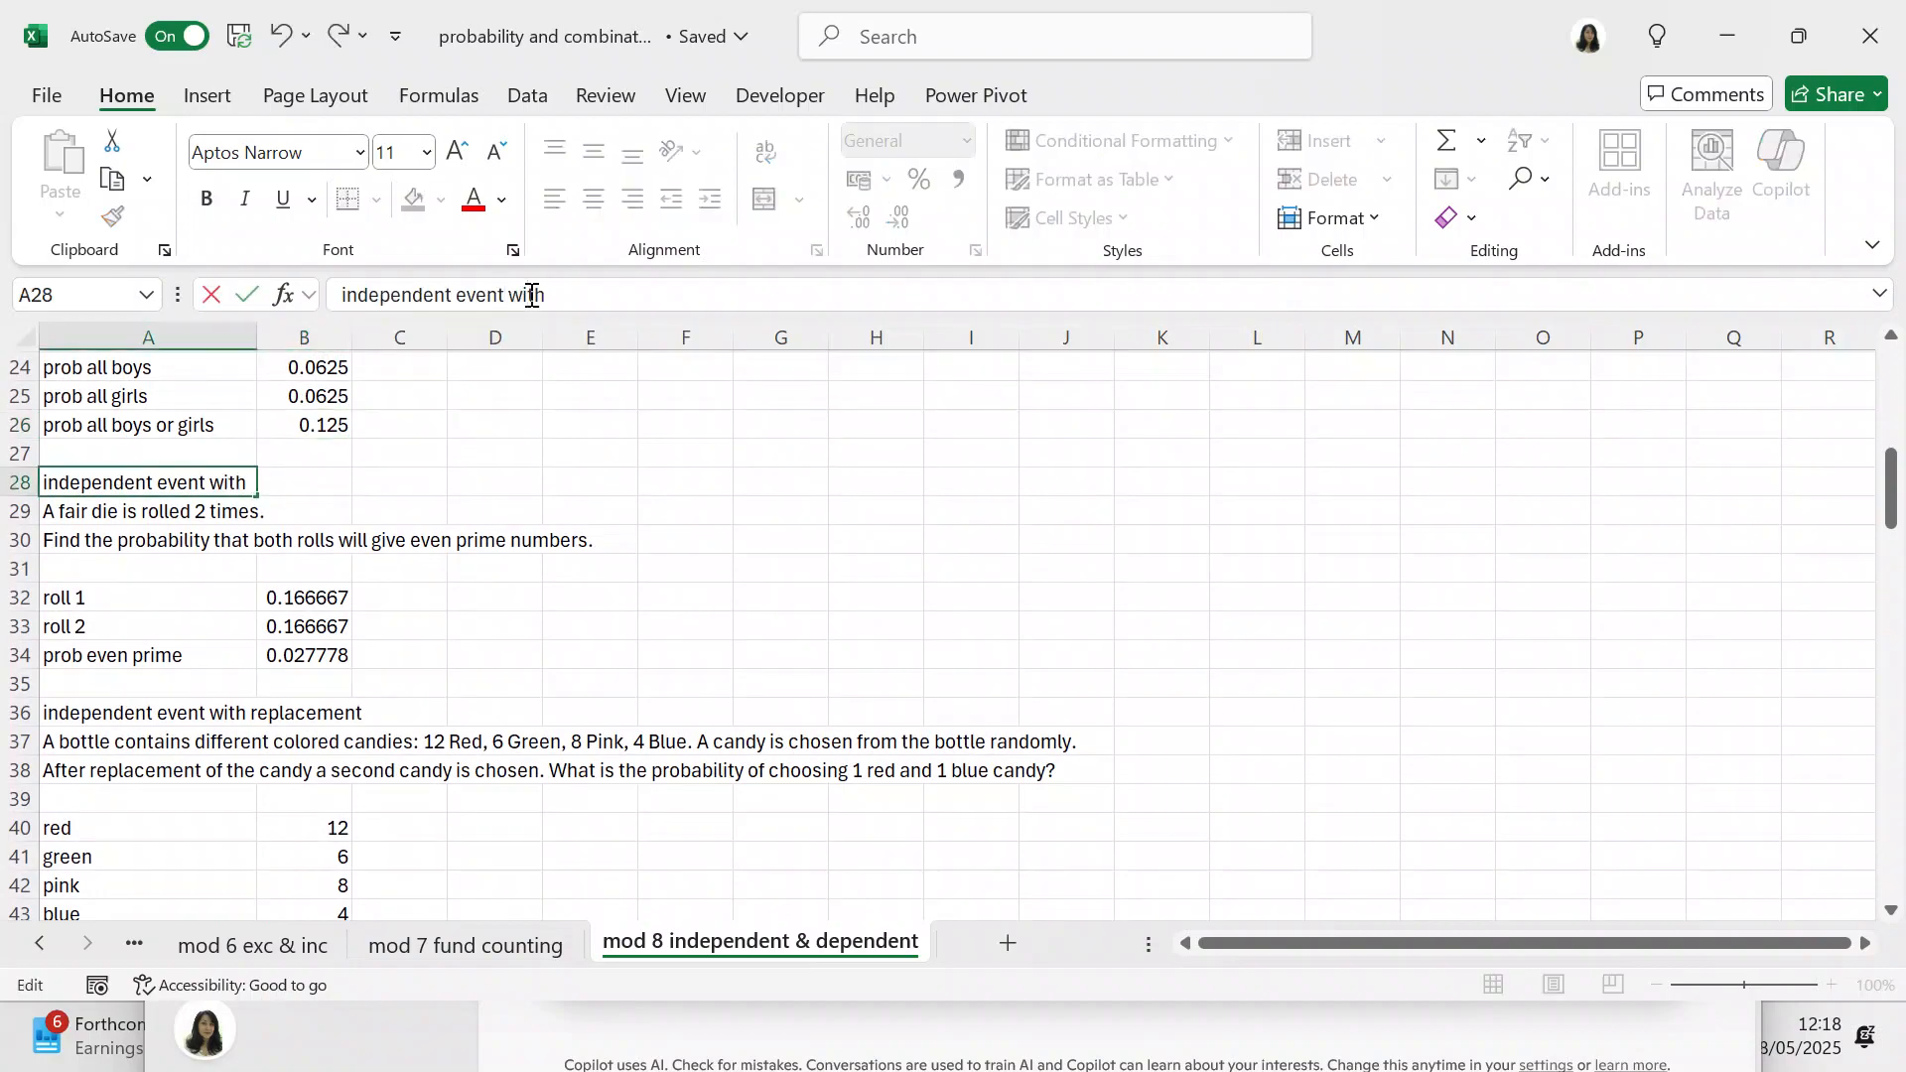
{"action": "type", "text": " replac"}
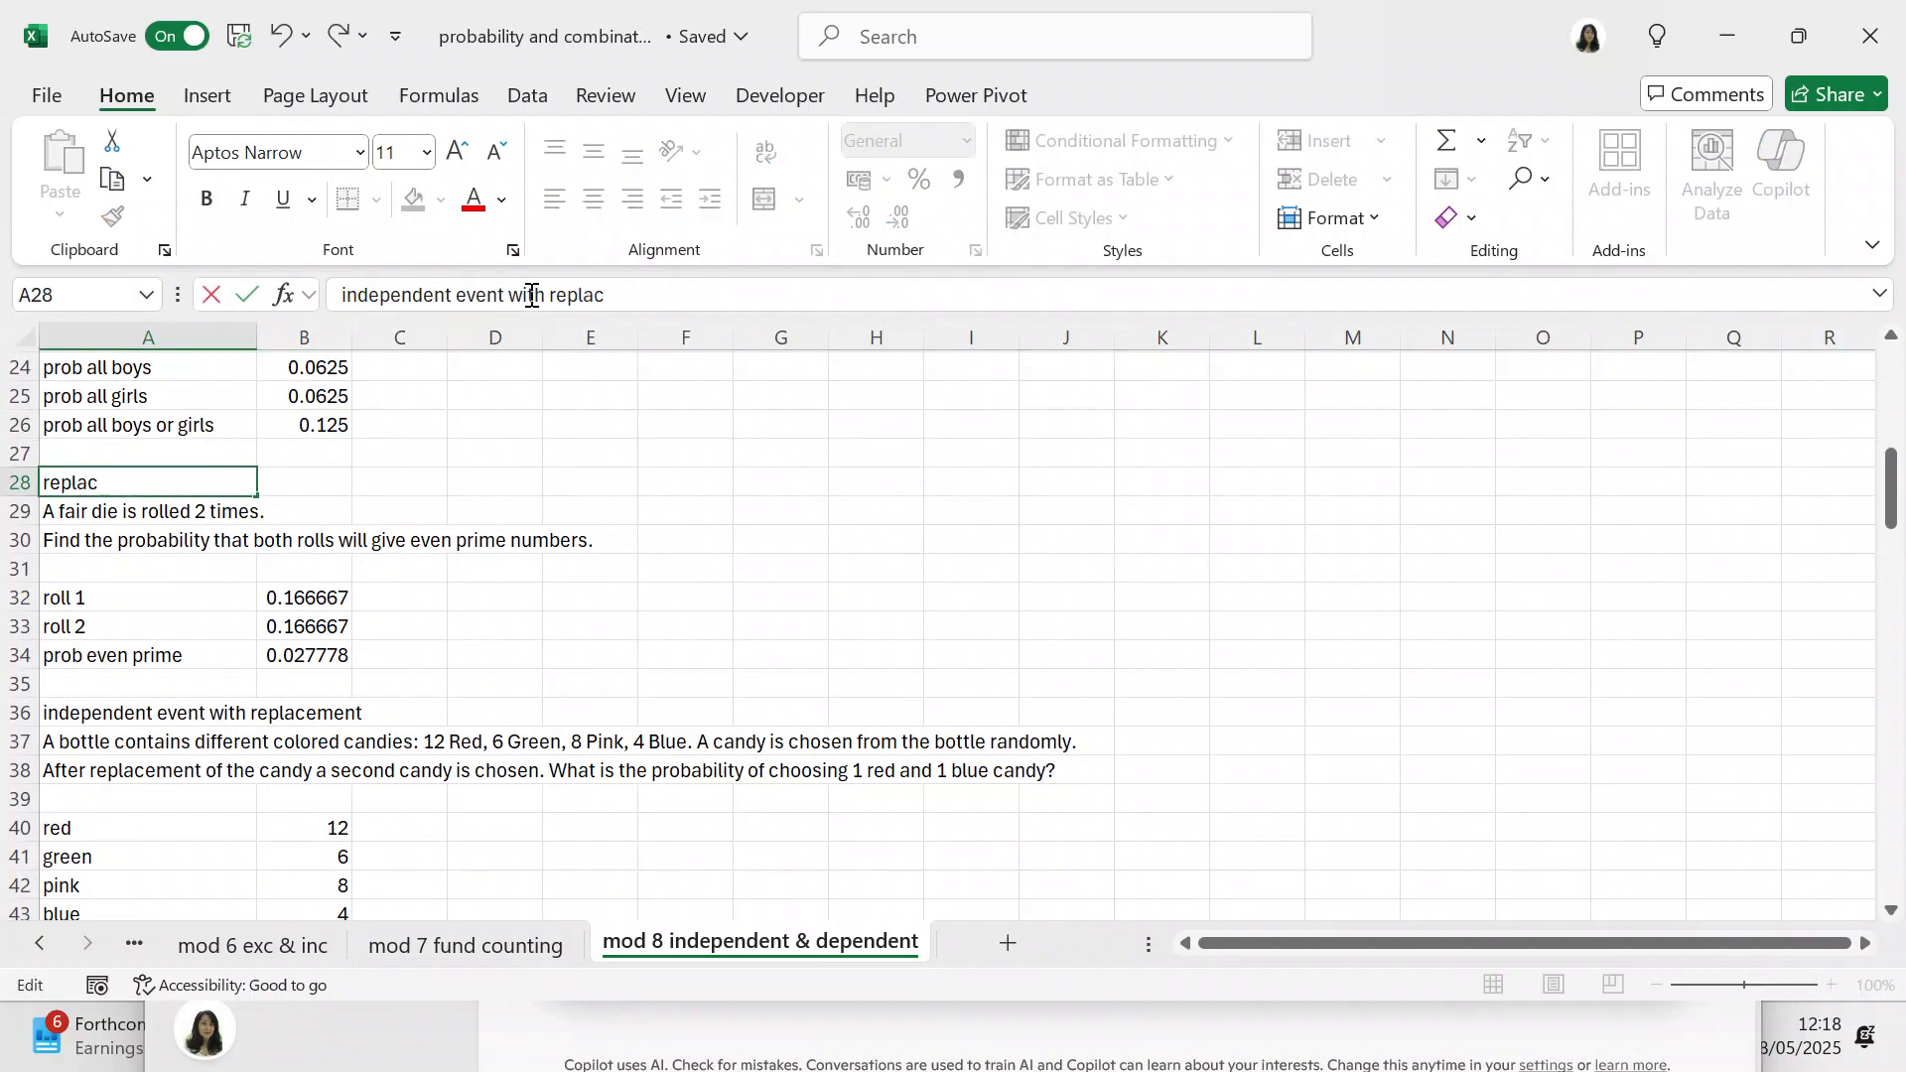
{"action": "type", "text": "ement"}
{"action": "left_click", "coordinate": [834, 518]}
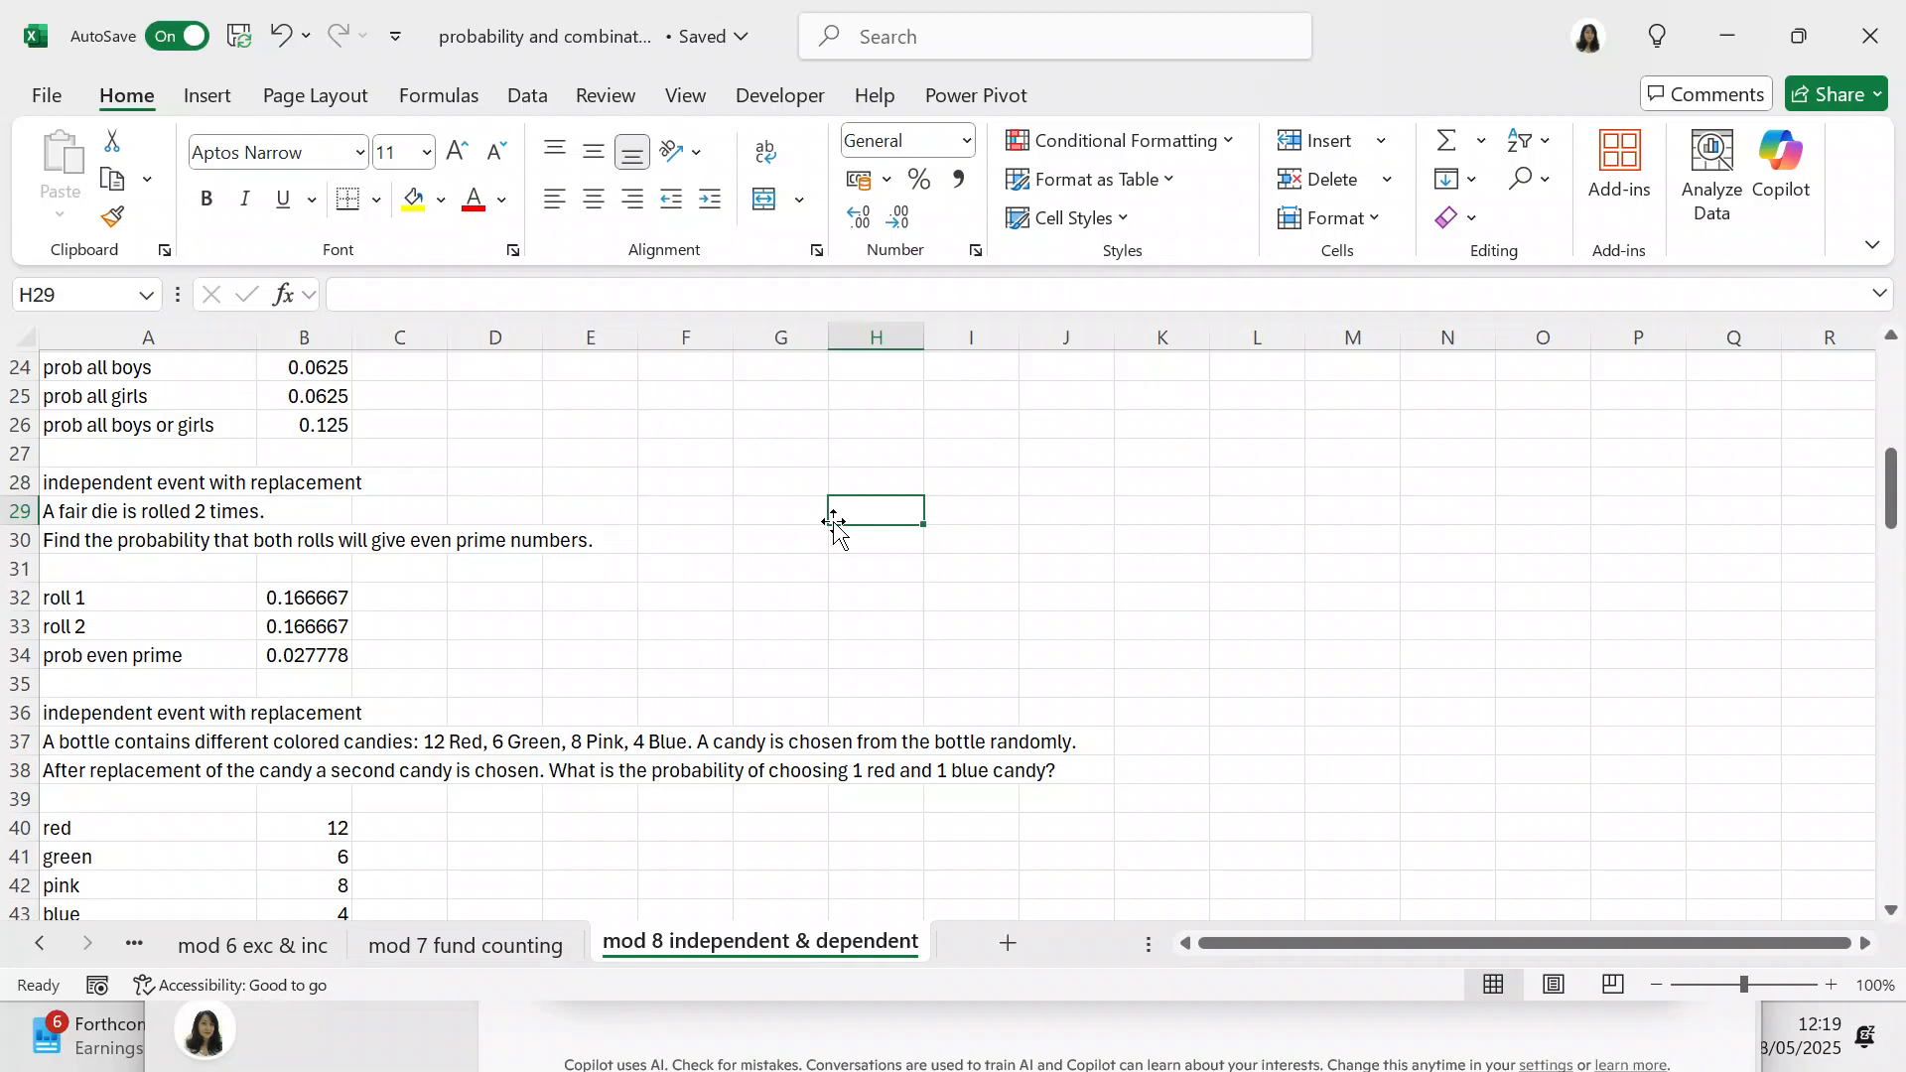
Step: Examine the formulas in B32 to B34 behind the two die rolls and the even-prime probability
{"action": "left_click", "coordinate": [269, 598]}
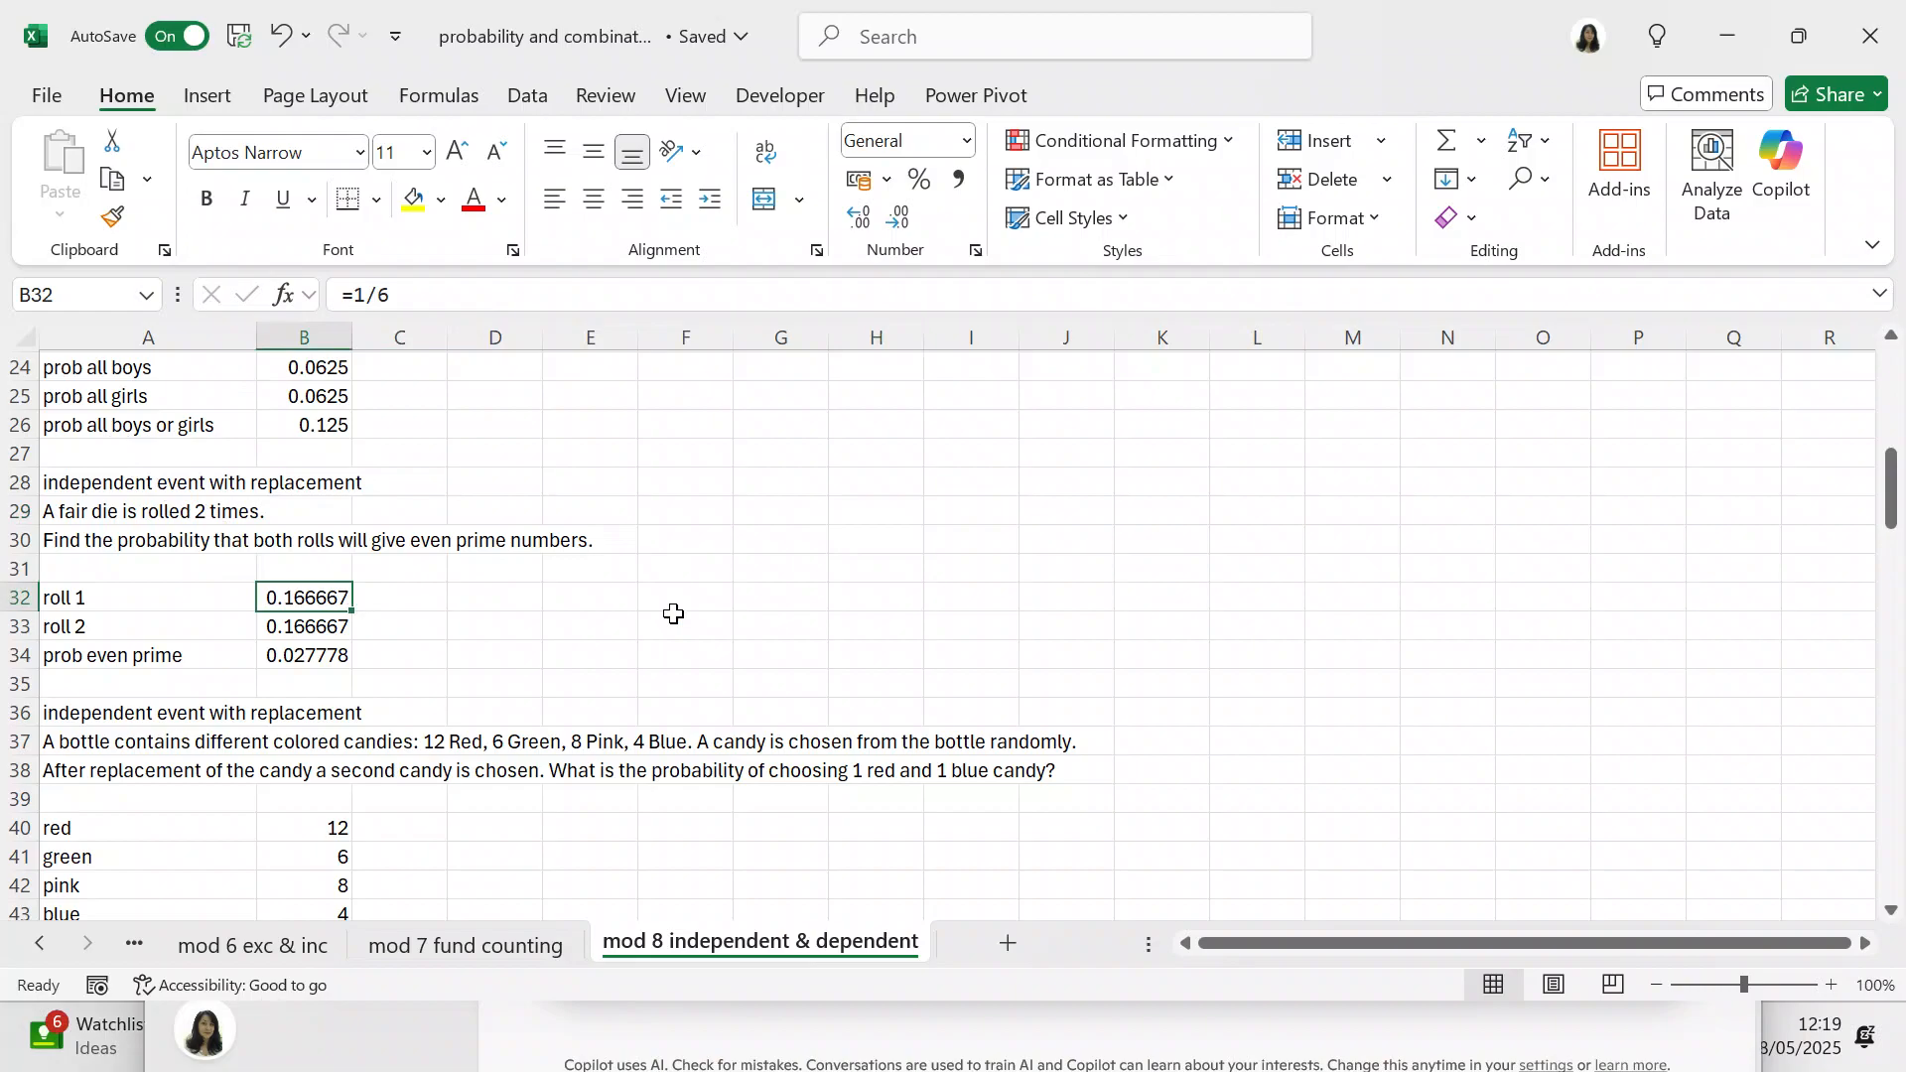
{"action": "left_click", "coordinate": [345, 625]}
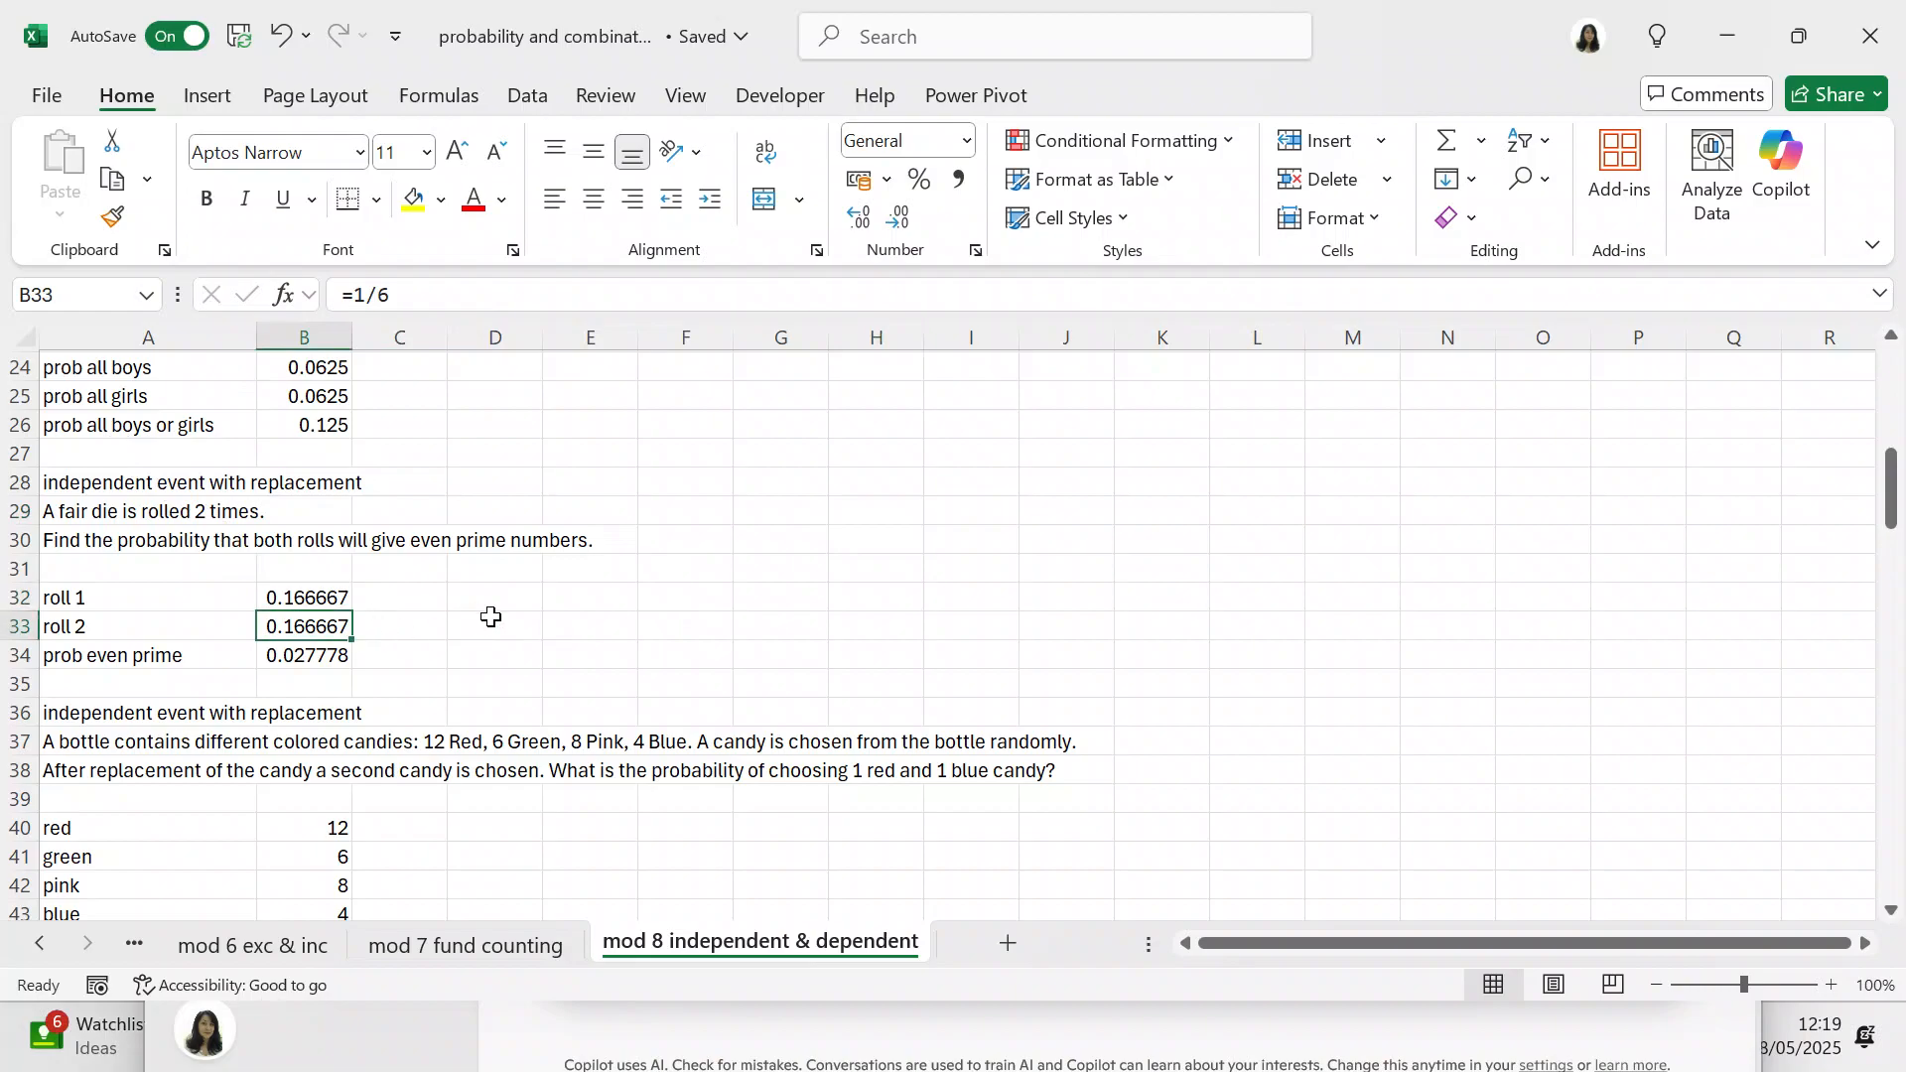
{"action": "left_click", "coordinate": [324, 659]}
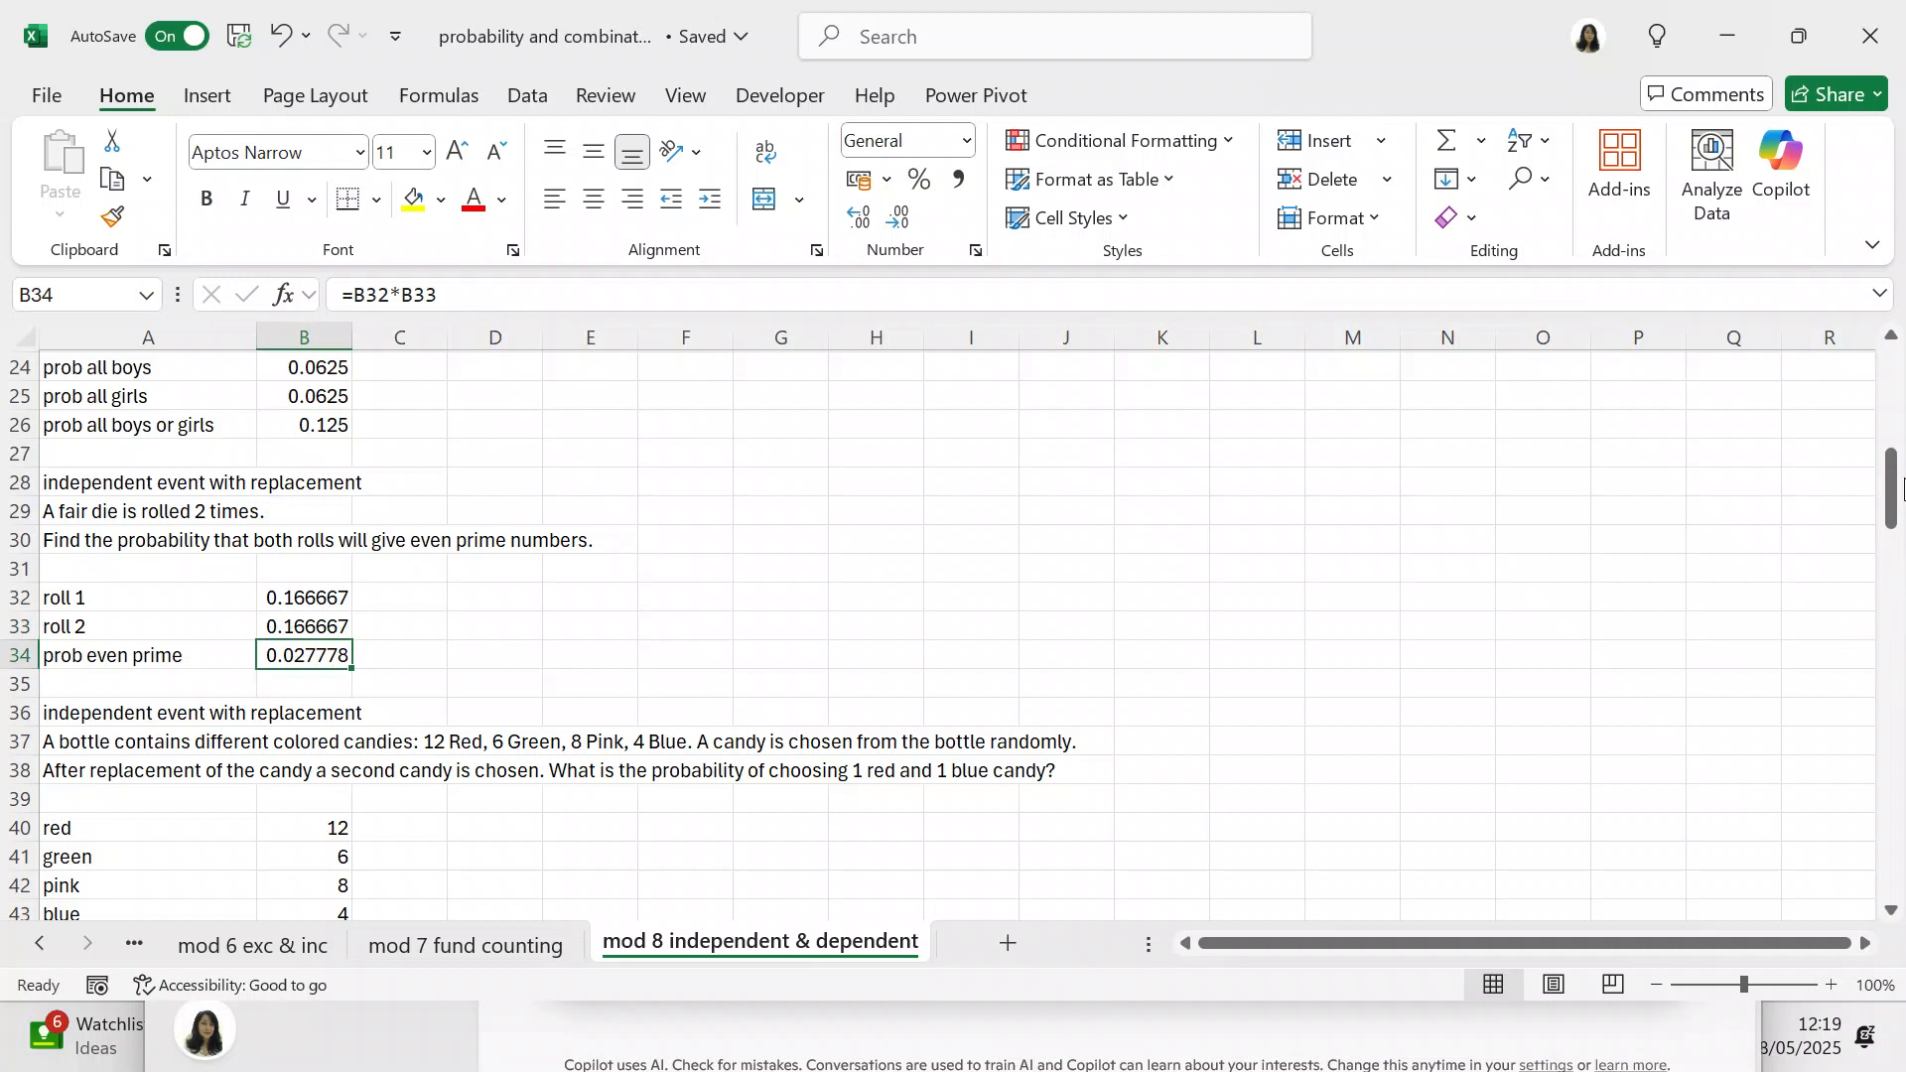
Step: Examine the formulas in B45 to B47 behind the red, blue, and red-and-blue candy probabilities
{"action": "left_click_drag", "start_coordinate": [1904, 486], "coordinate": [1895, 536]}
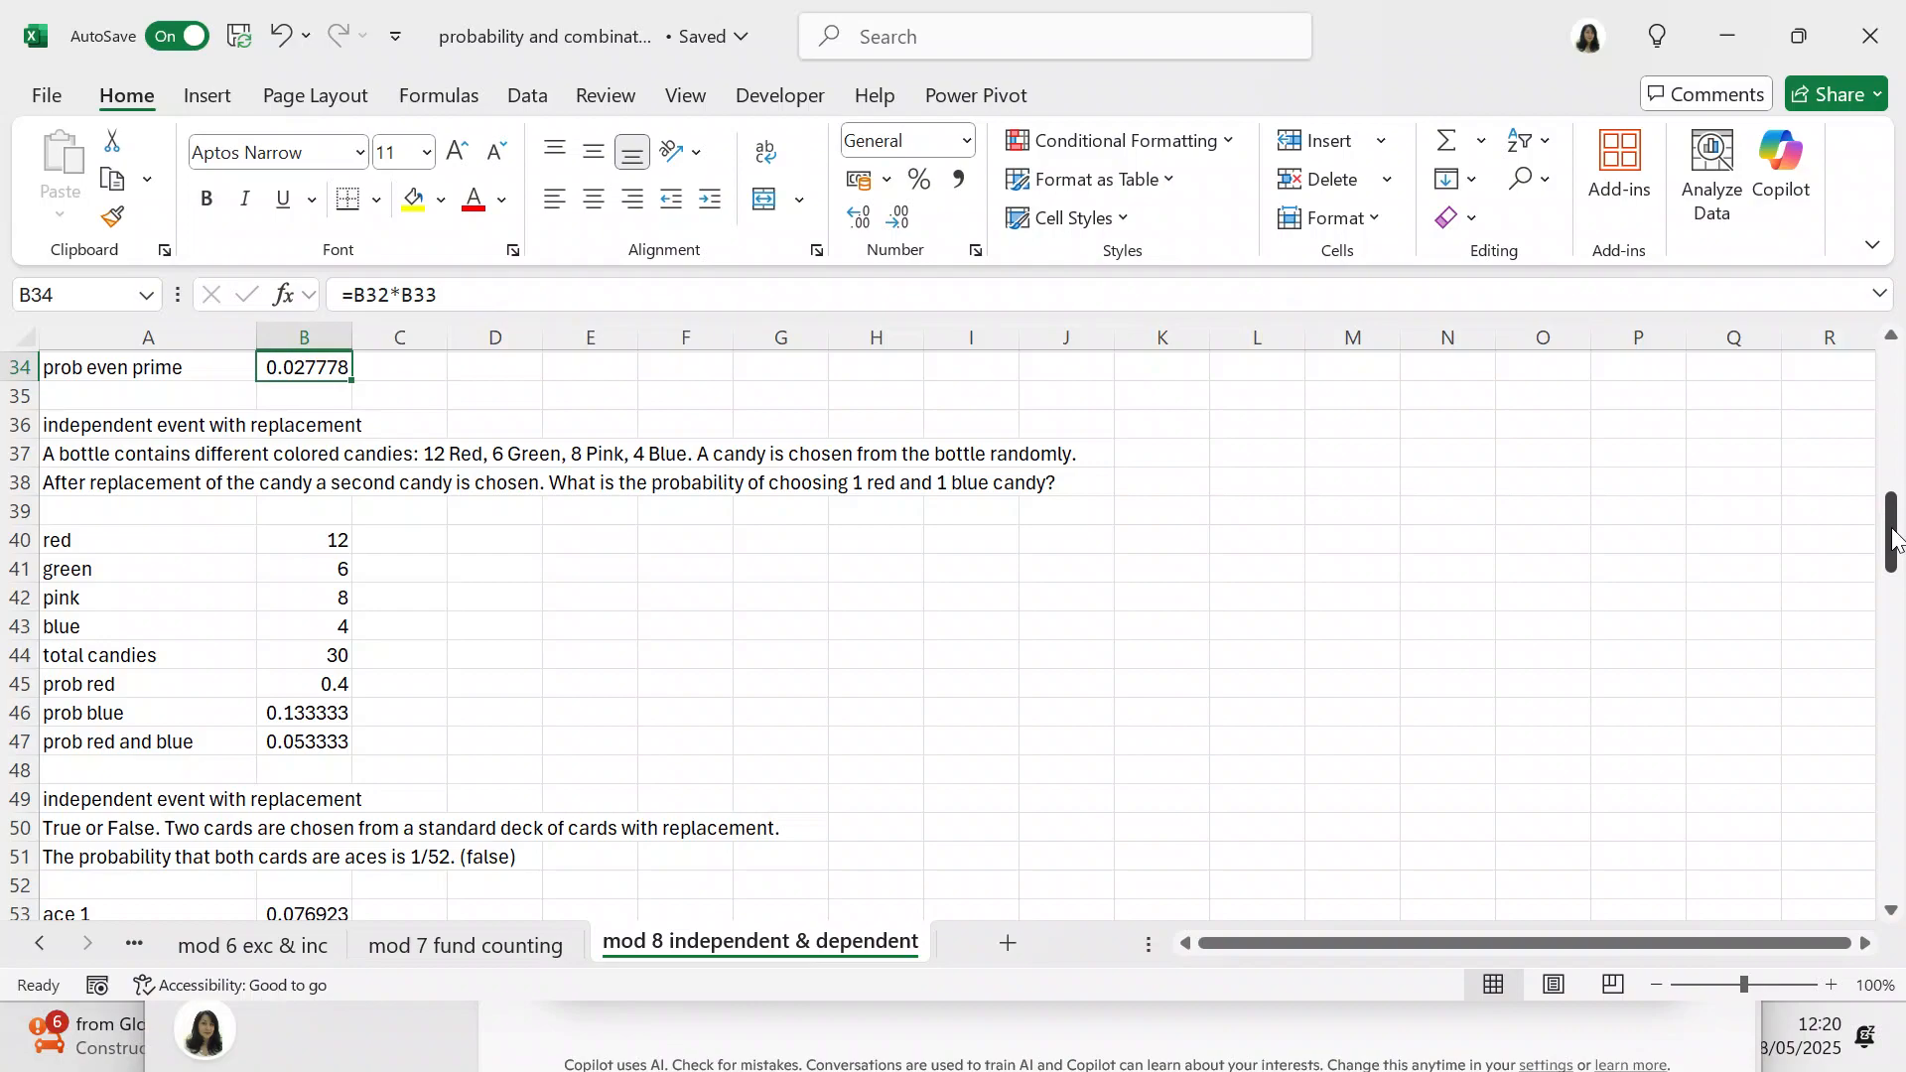
{"action": "left_click", "coordinate": [340, 685]}
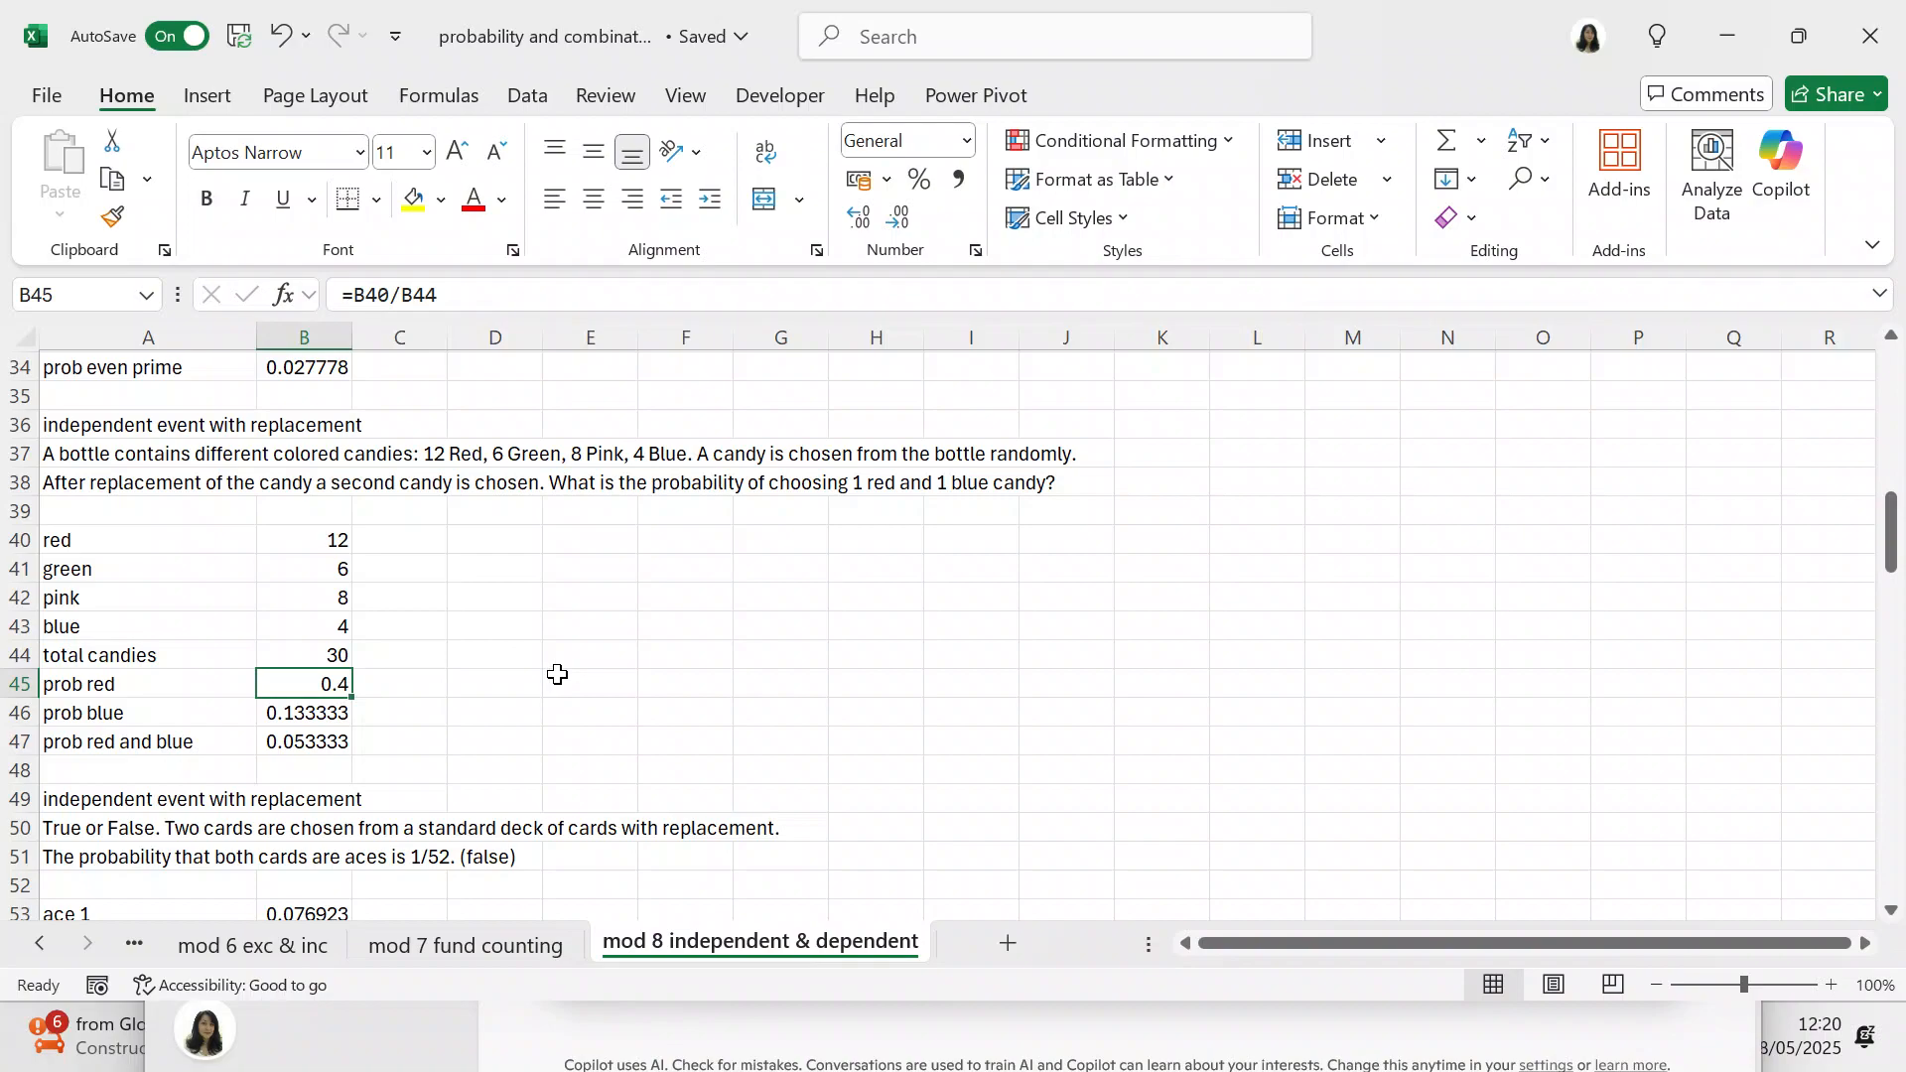
{"action": "left_click", "coordinate": [325, 717]}
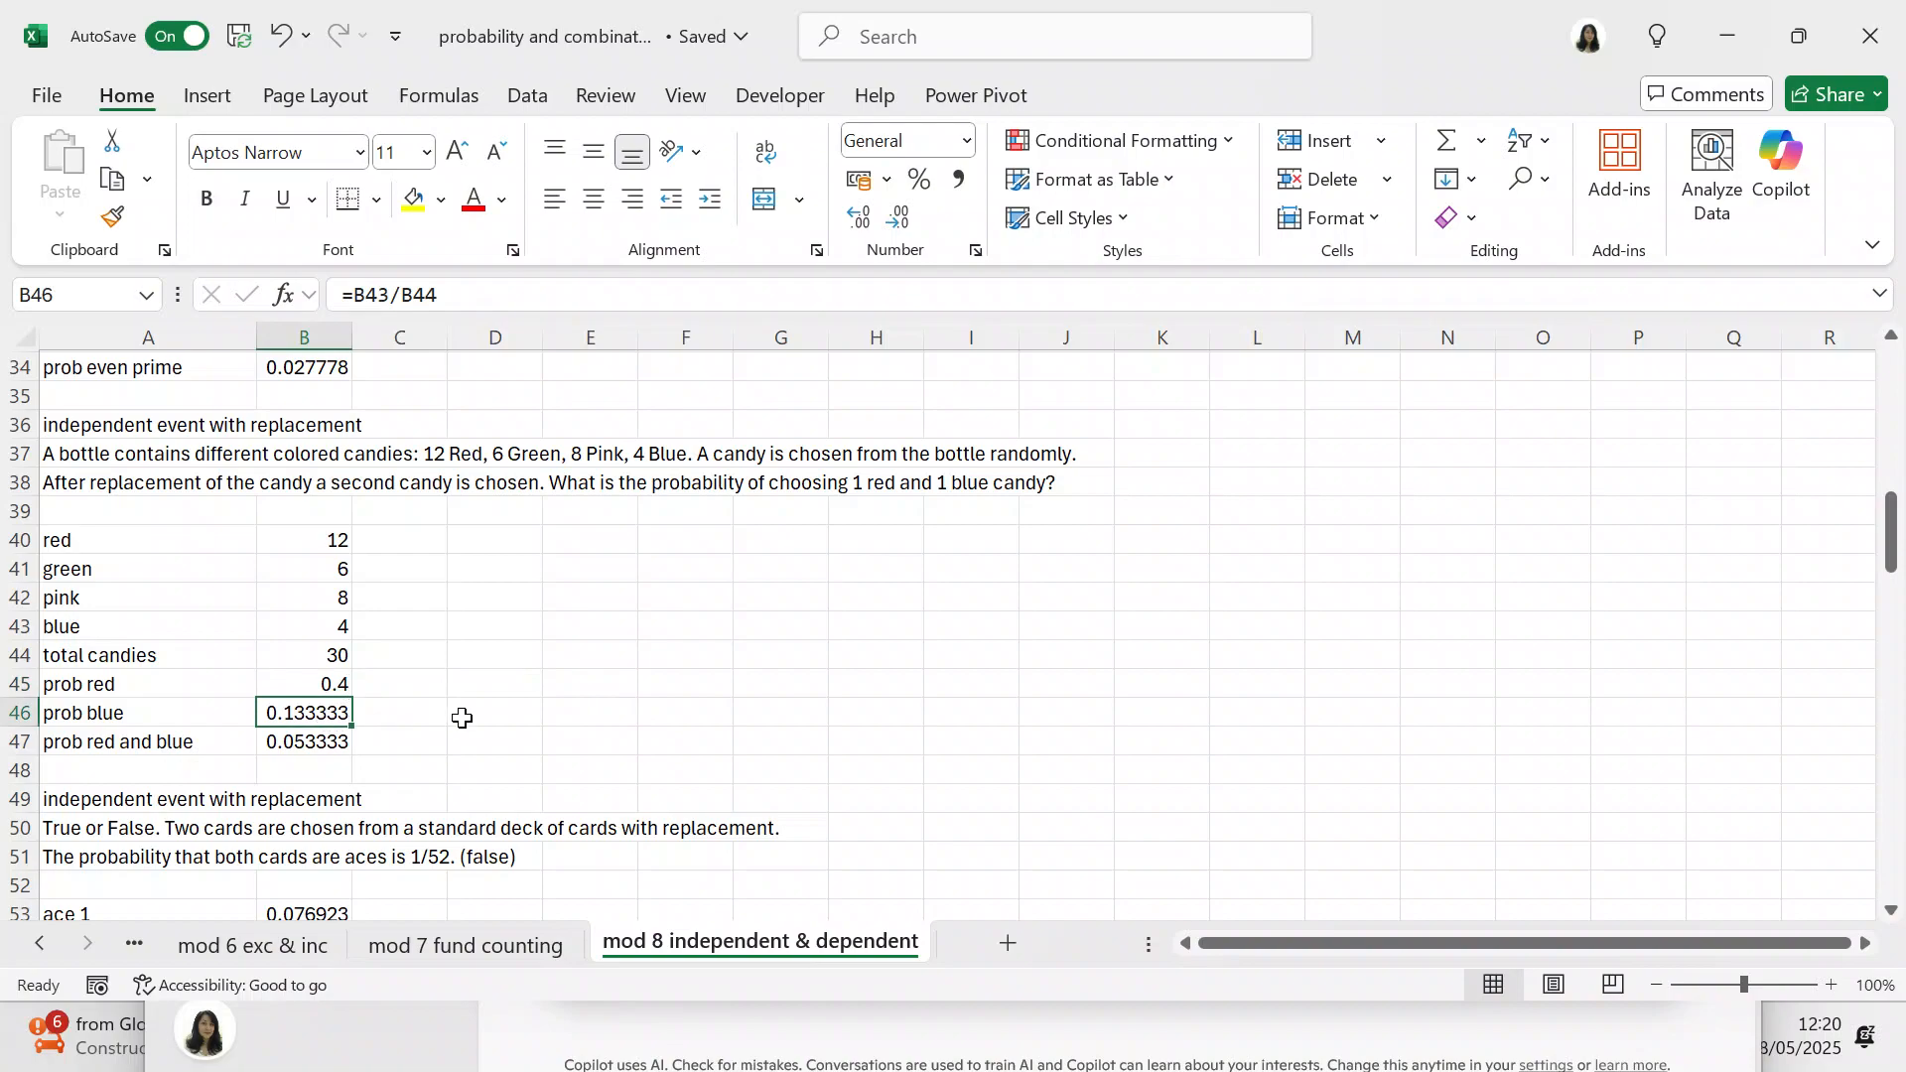
{"action": "left_click", "coordinate": [304, 746]}
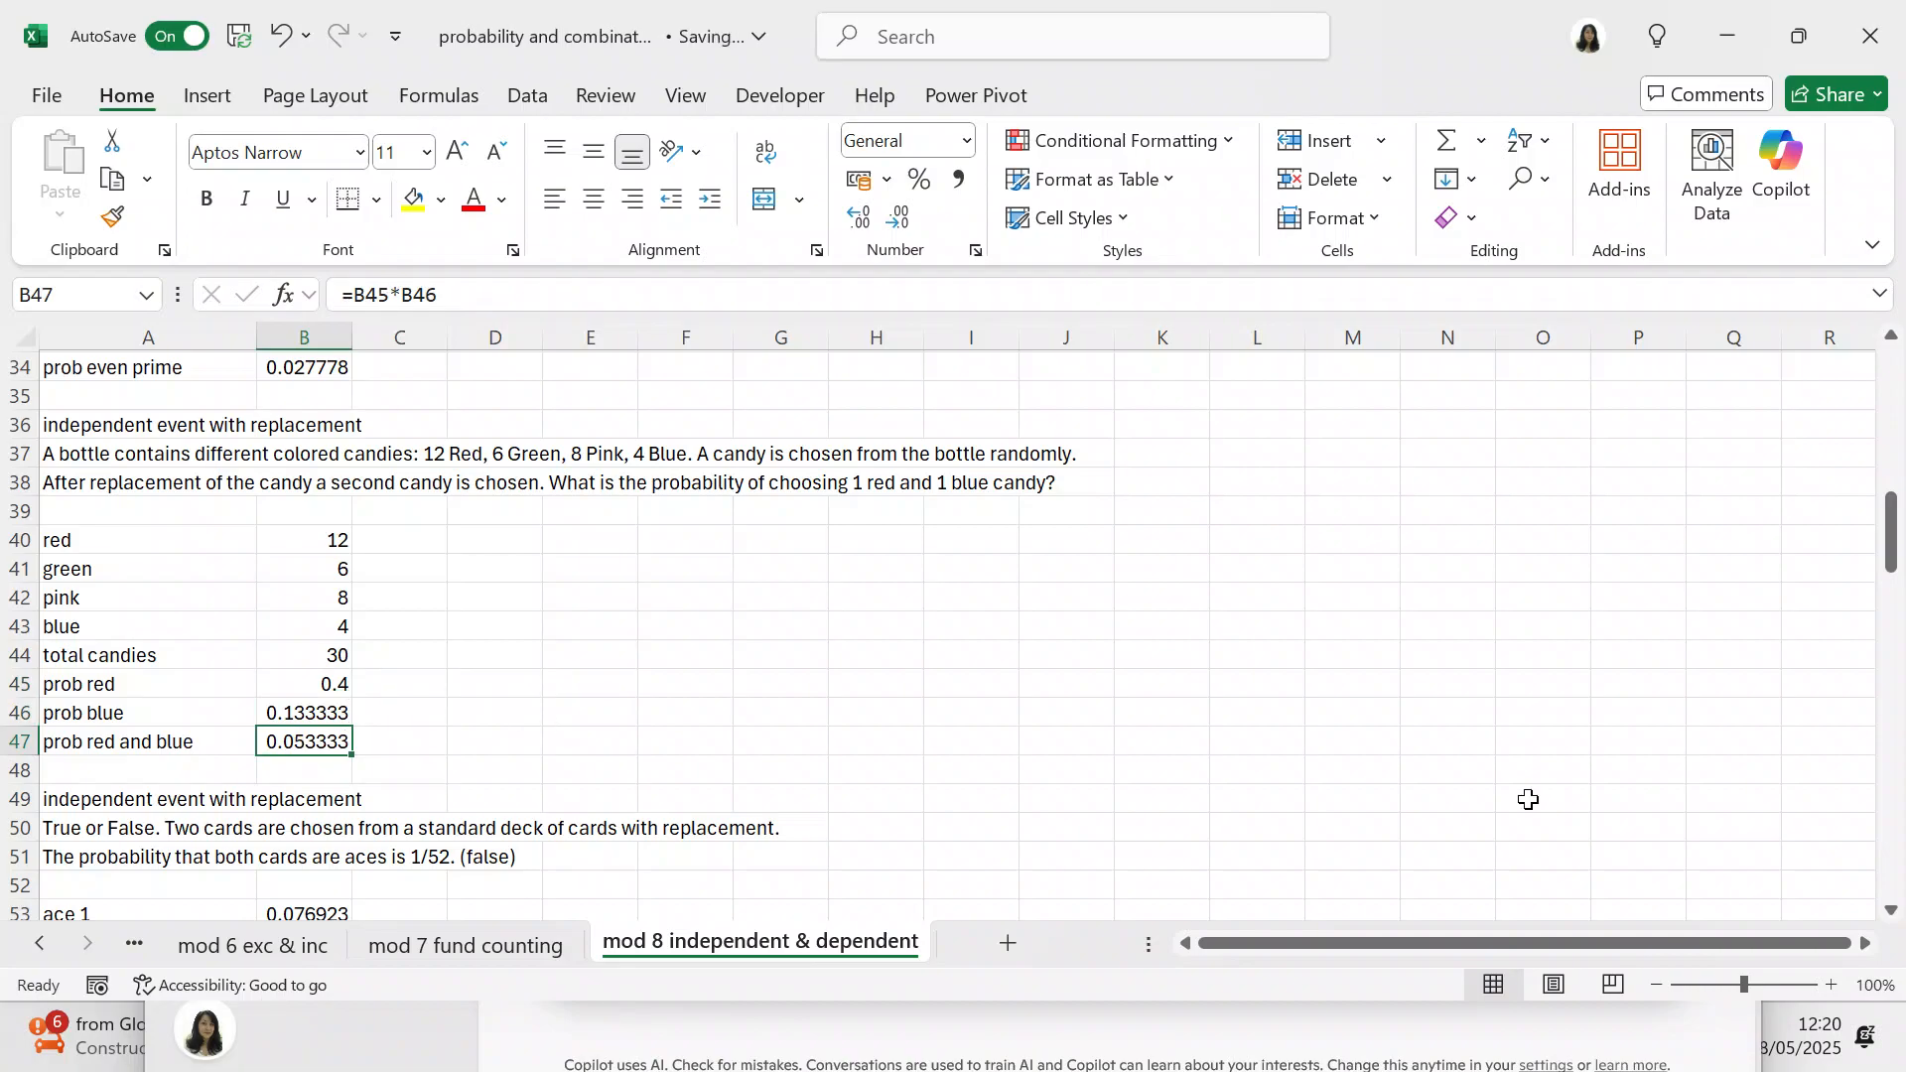
Step: Examine the formulas in B53 to B55 behind the probability of drawing two aces with replacement
{"action": "left_click_drag", "start_coordinate": [1892, 548], "coordinate": [1890, 617]}
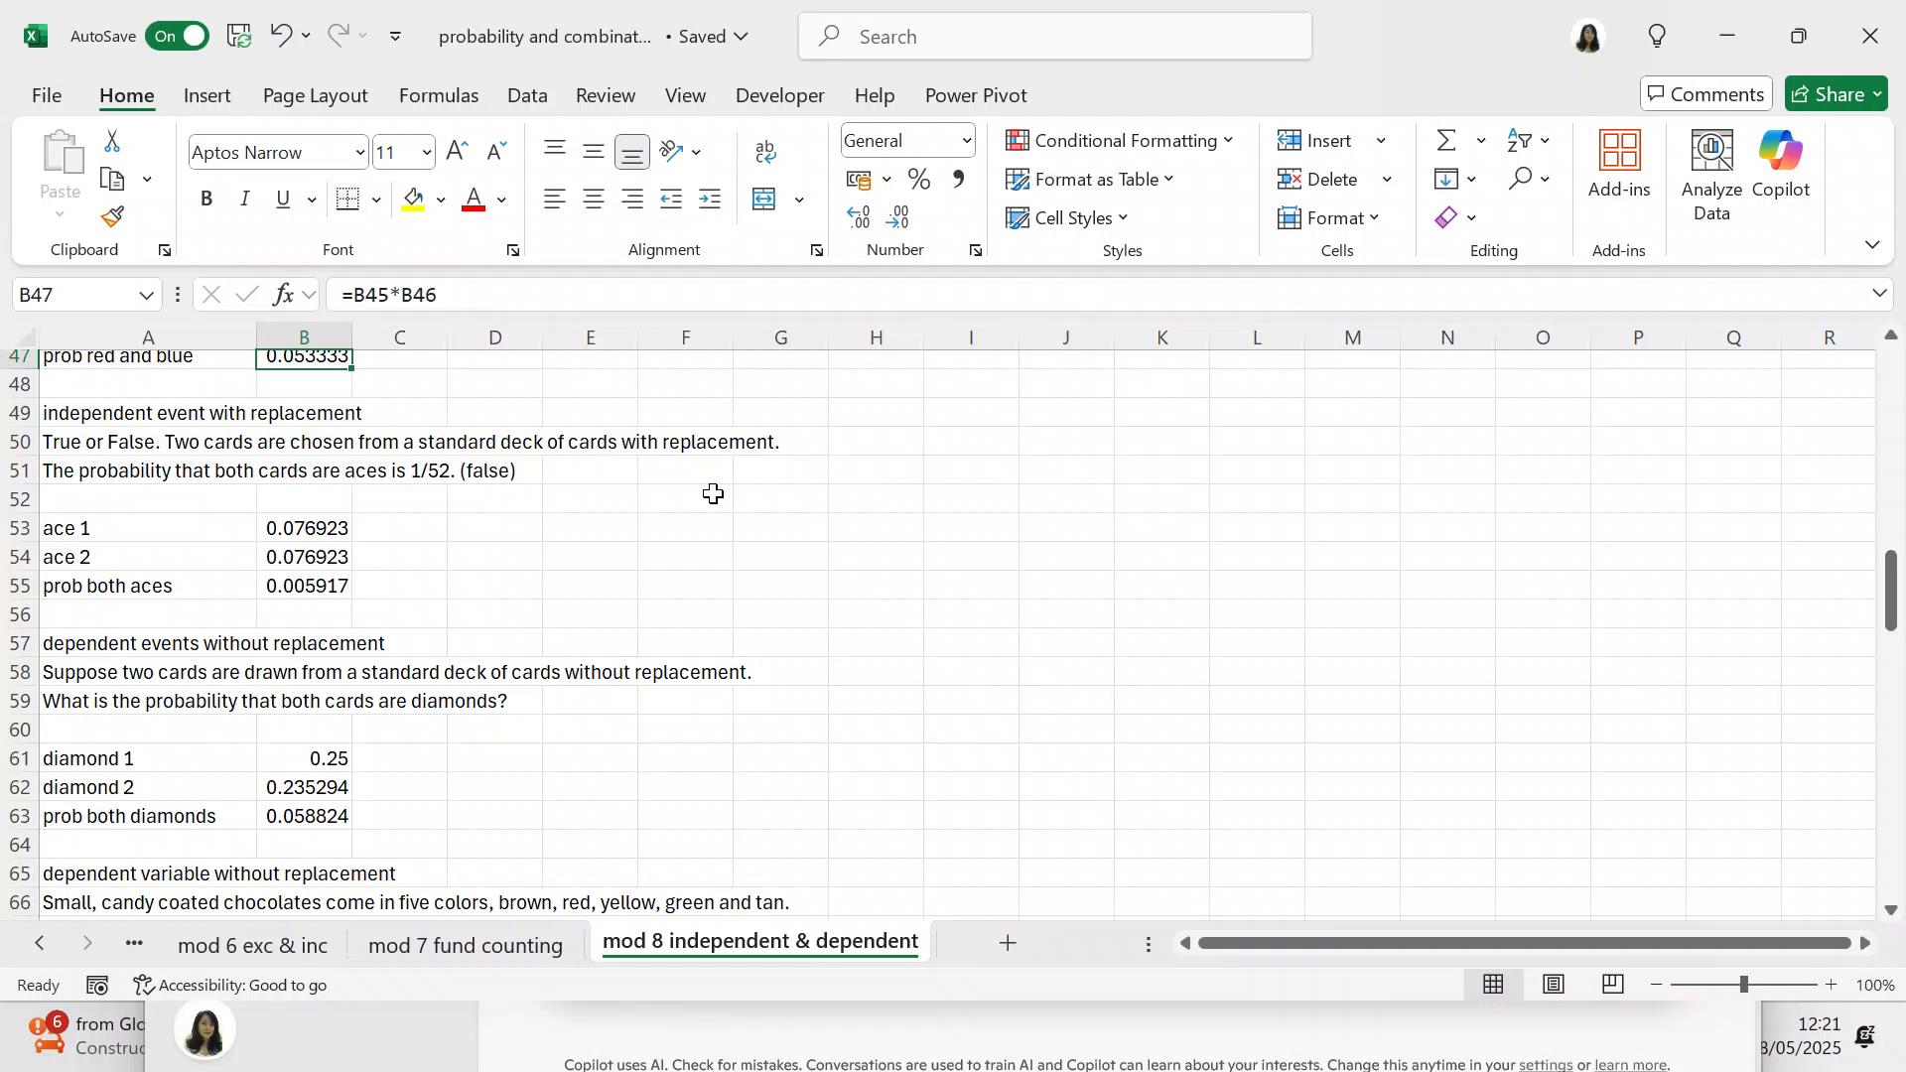
{"action": "left_click", "coordinate": [330, 520]}
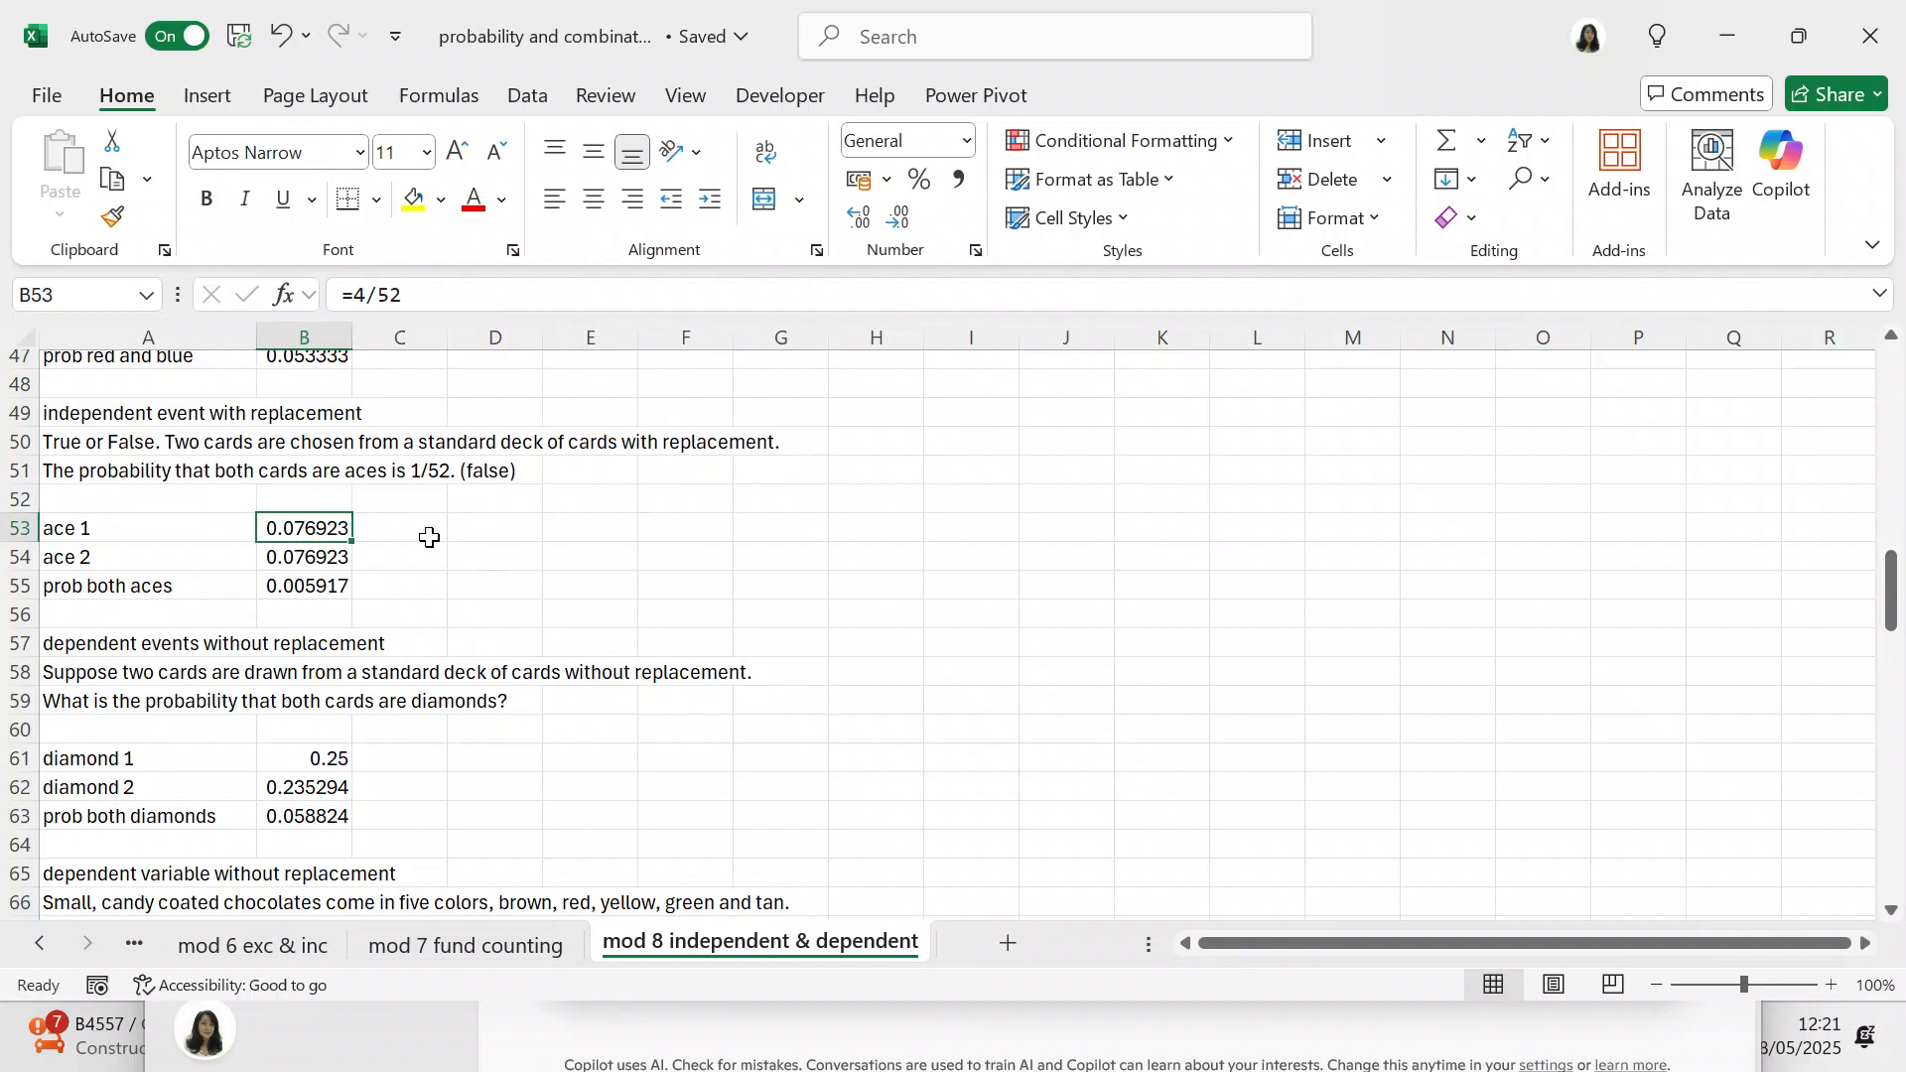
{"action": "left_click", "coordinate": [332, 556]}
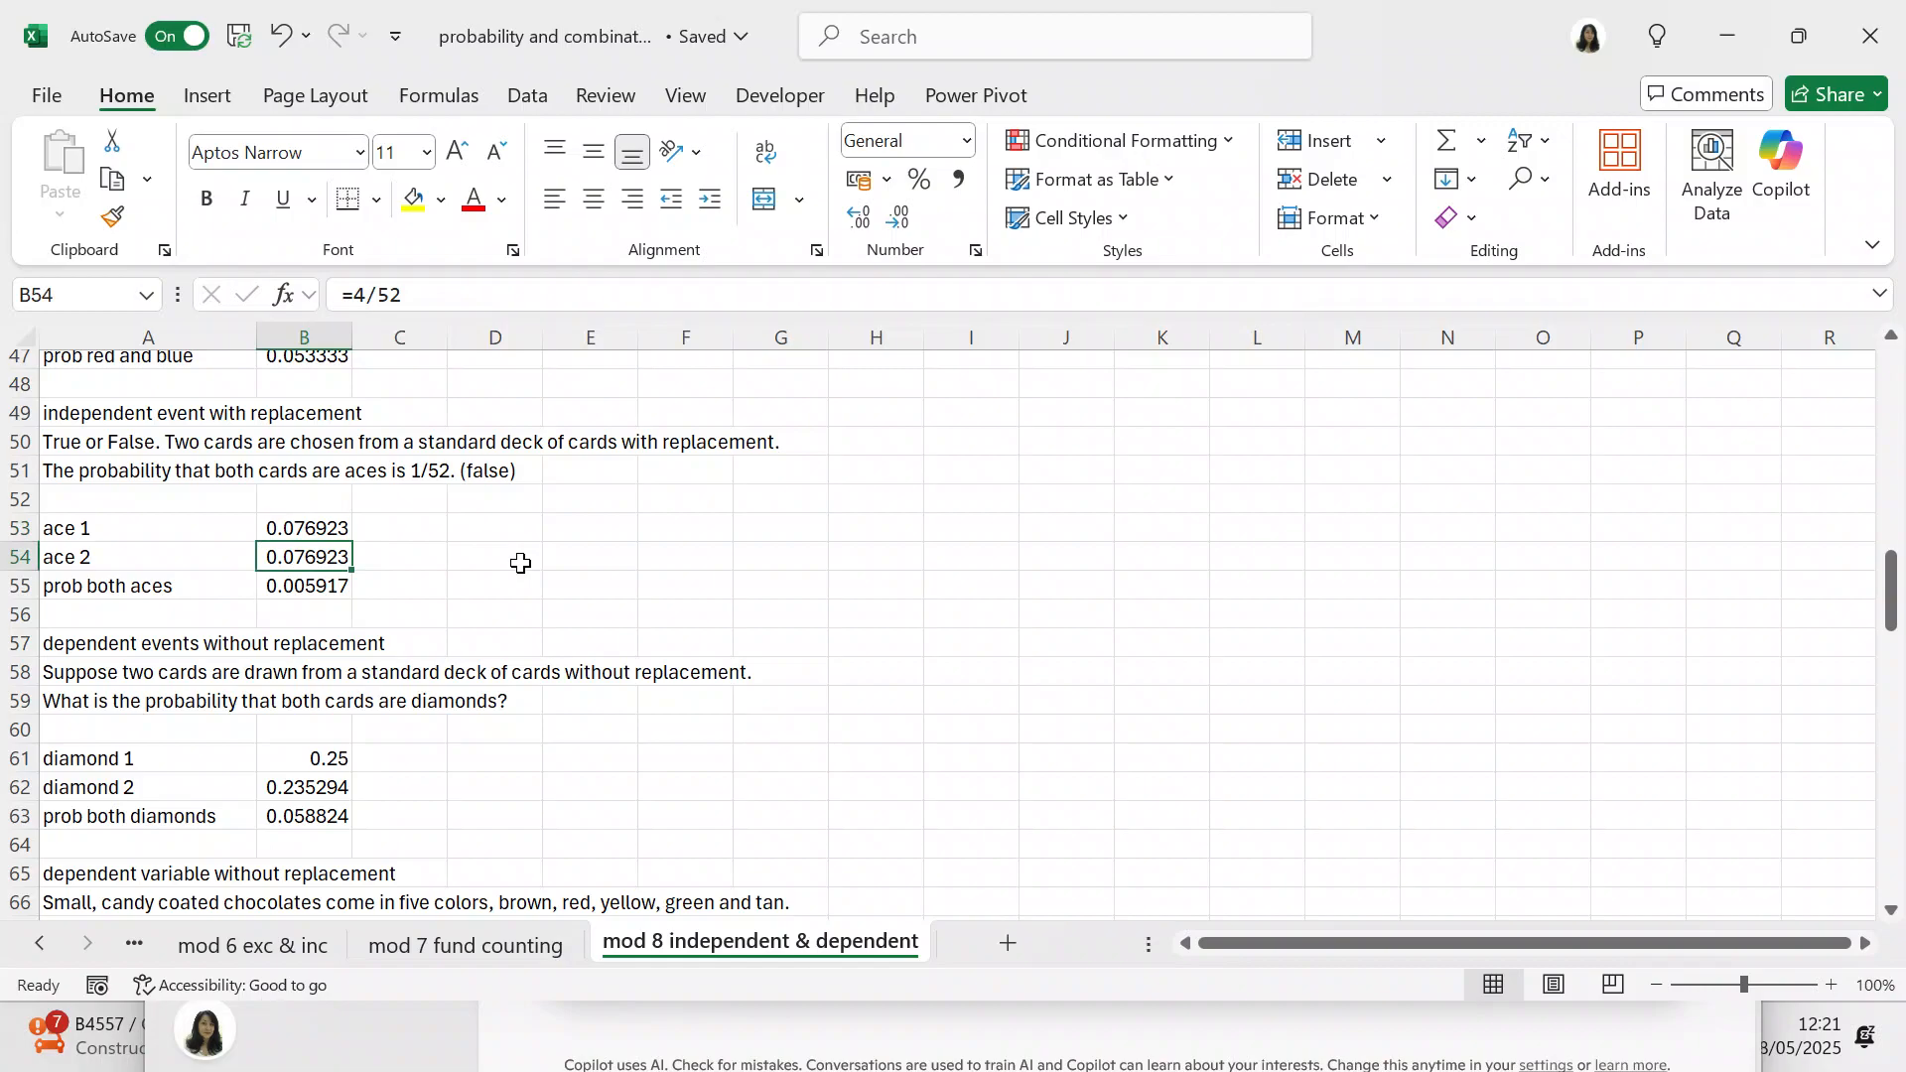
{"action": "left_click", "coordinate": [334, 587]}
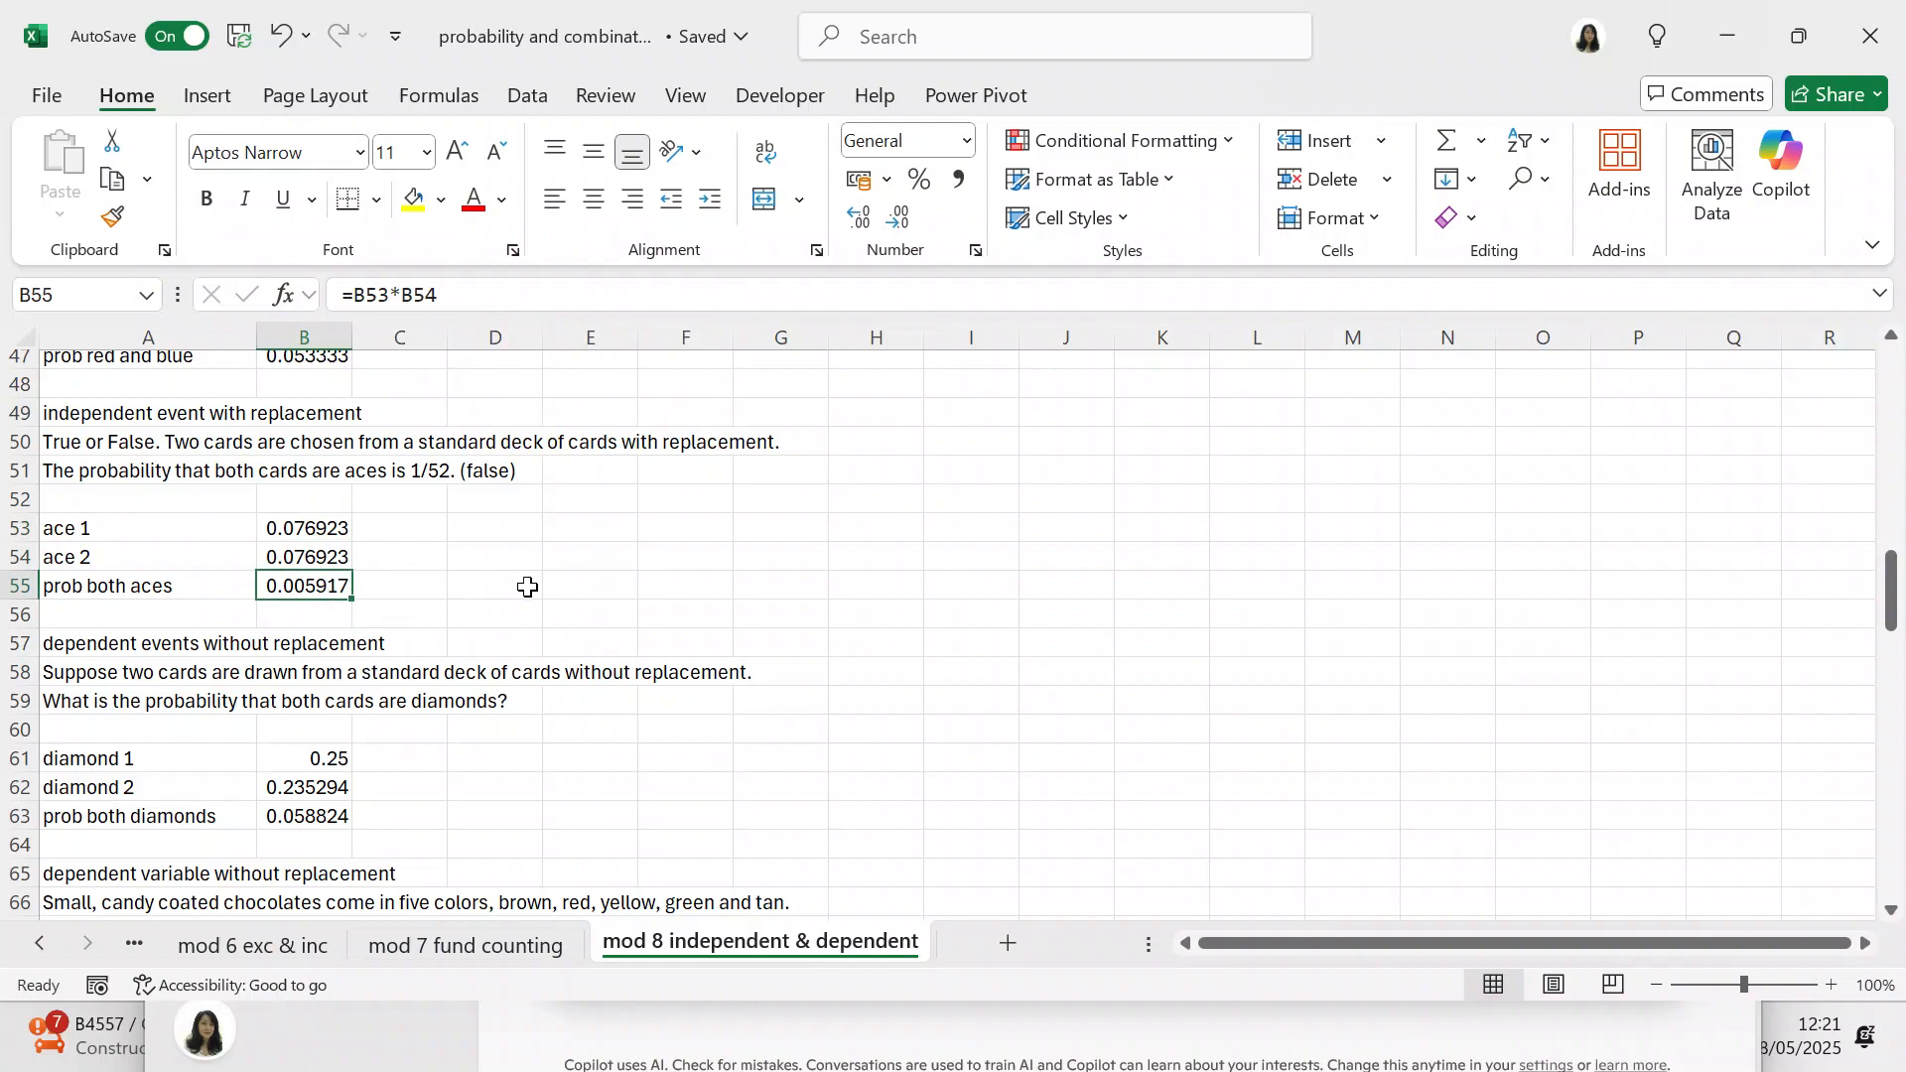
Step: Examine the formulas in B61 to B63 behind the probability of drawing two diamonds without replacement
{"action": "left_click_drag", "start_coordinate": [1892, 623], "coordinate": [1892, 657]}
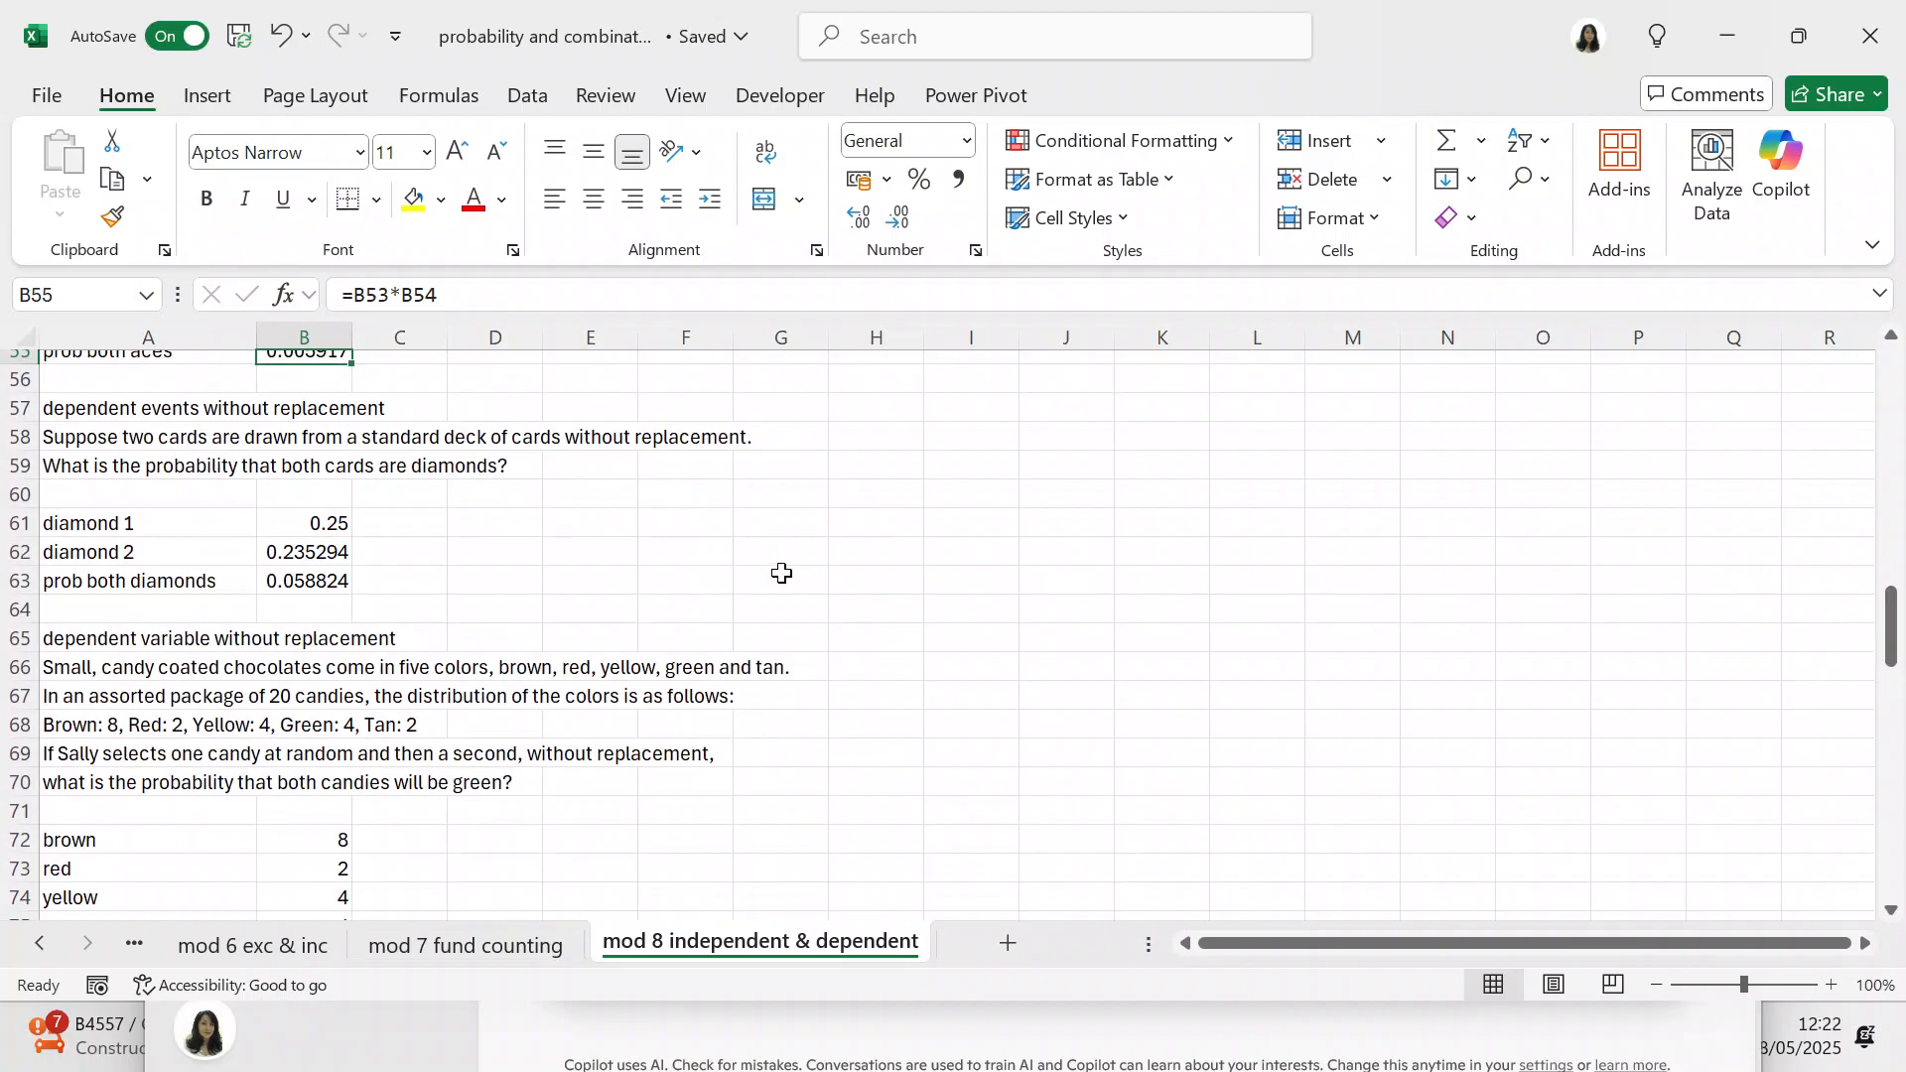
{"action": "left_click", "coordinate": [341, 529]}
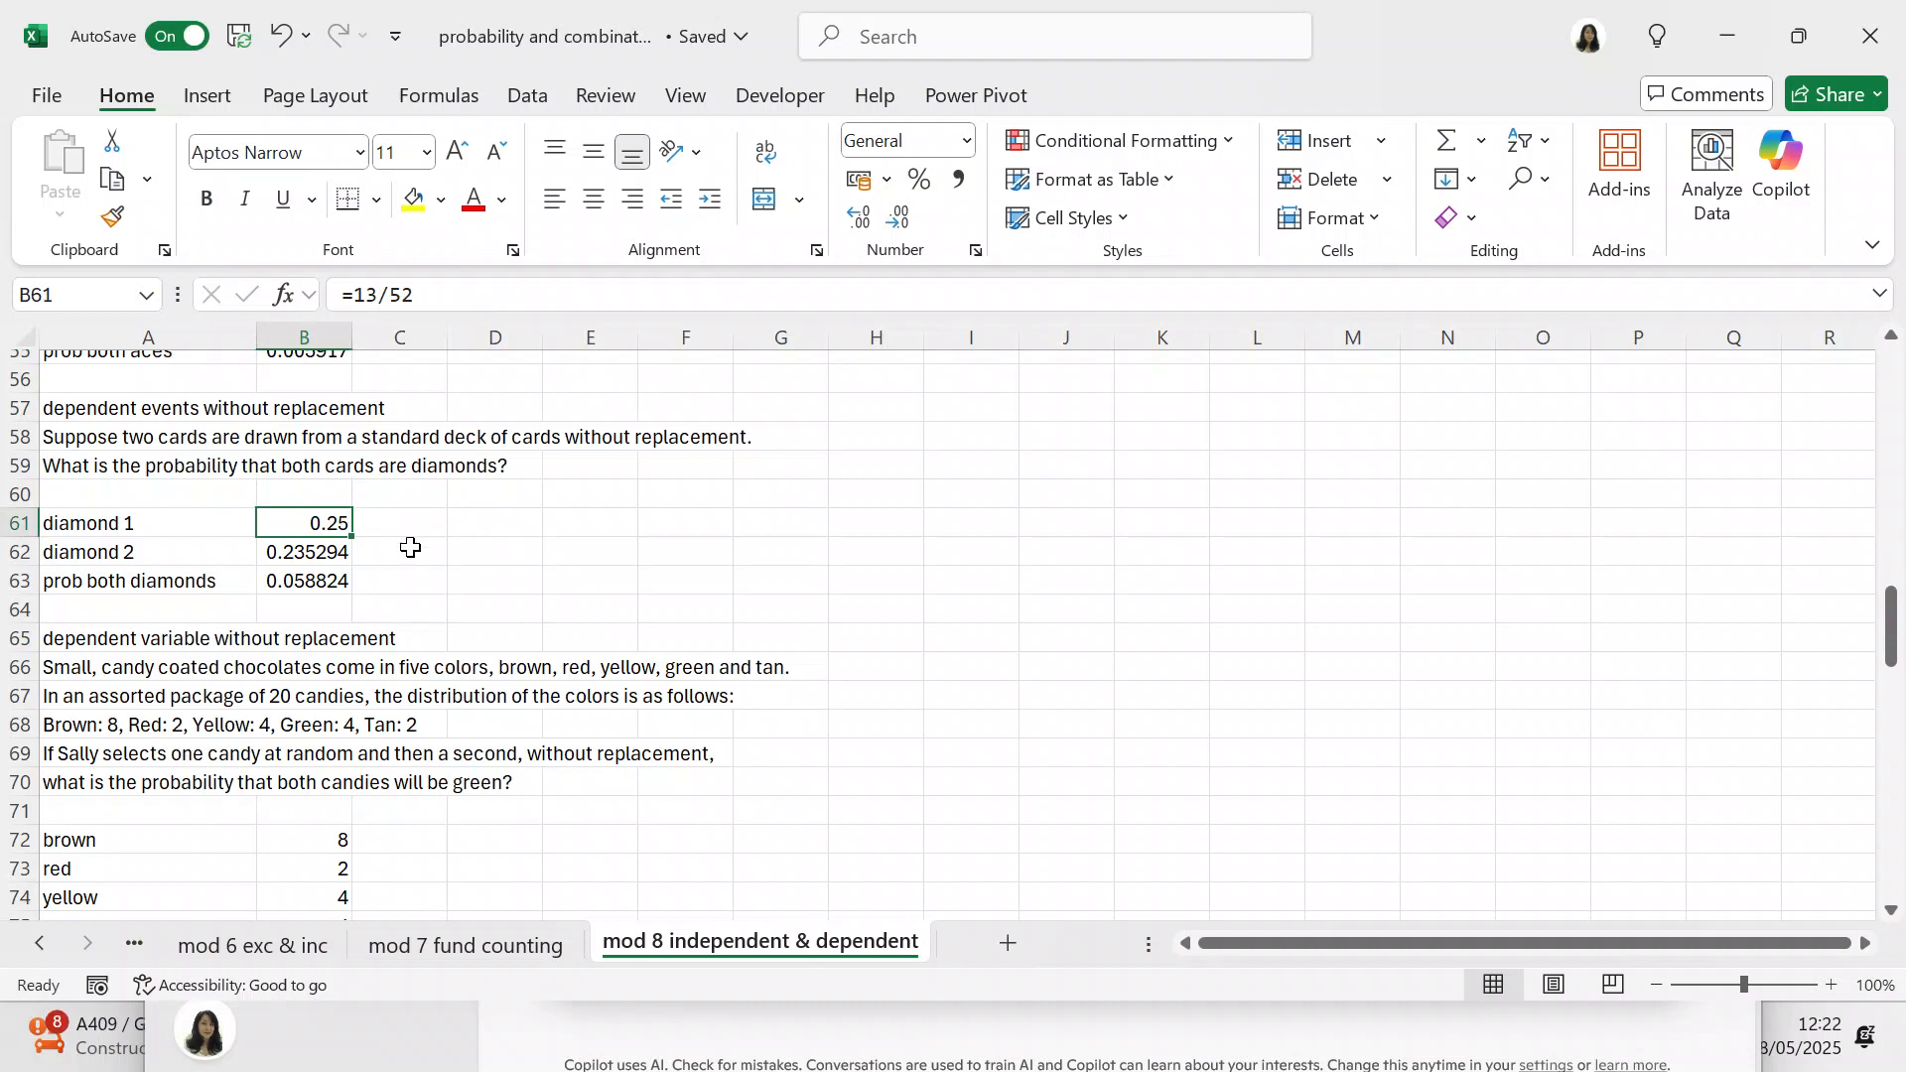
{"action": "left_click", "coordinate": [340, 545]}
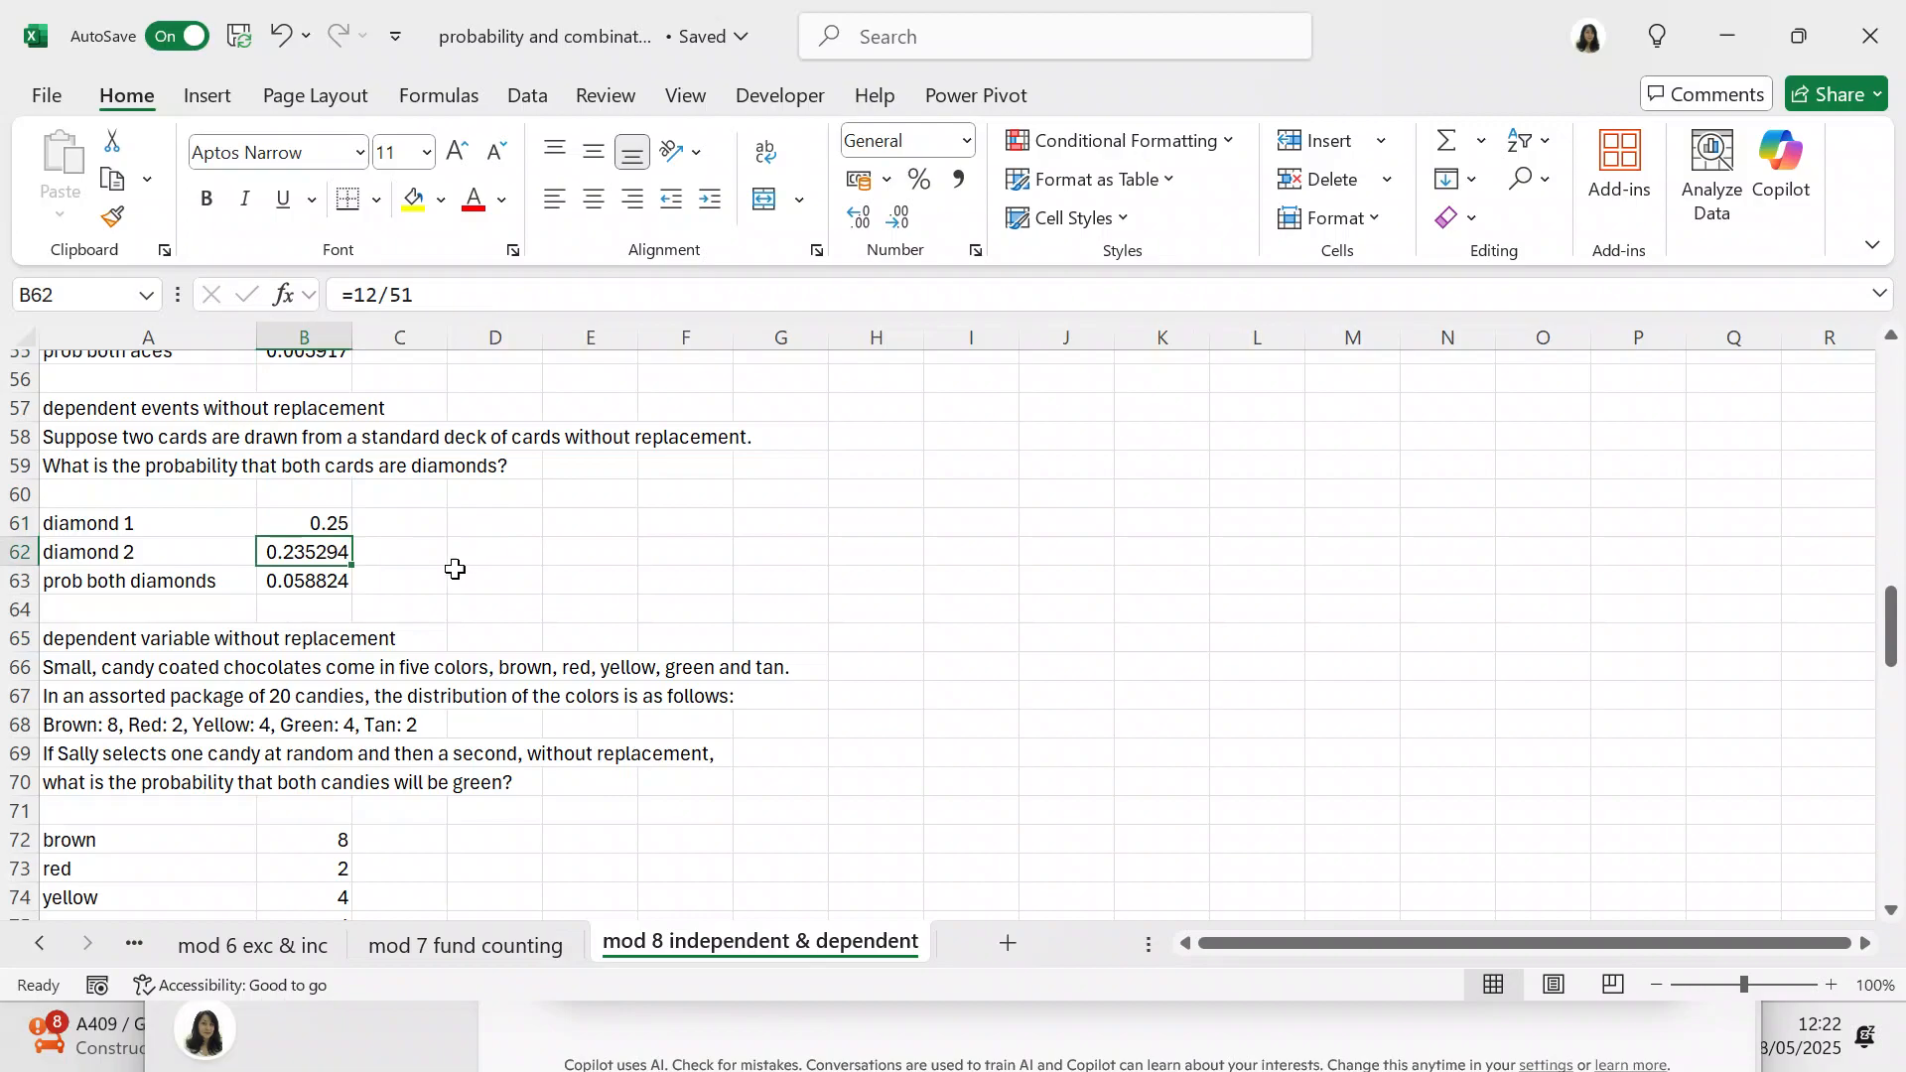
{"action": "left_click", "coordinate": [344, 583]}
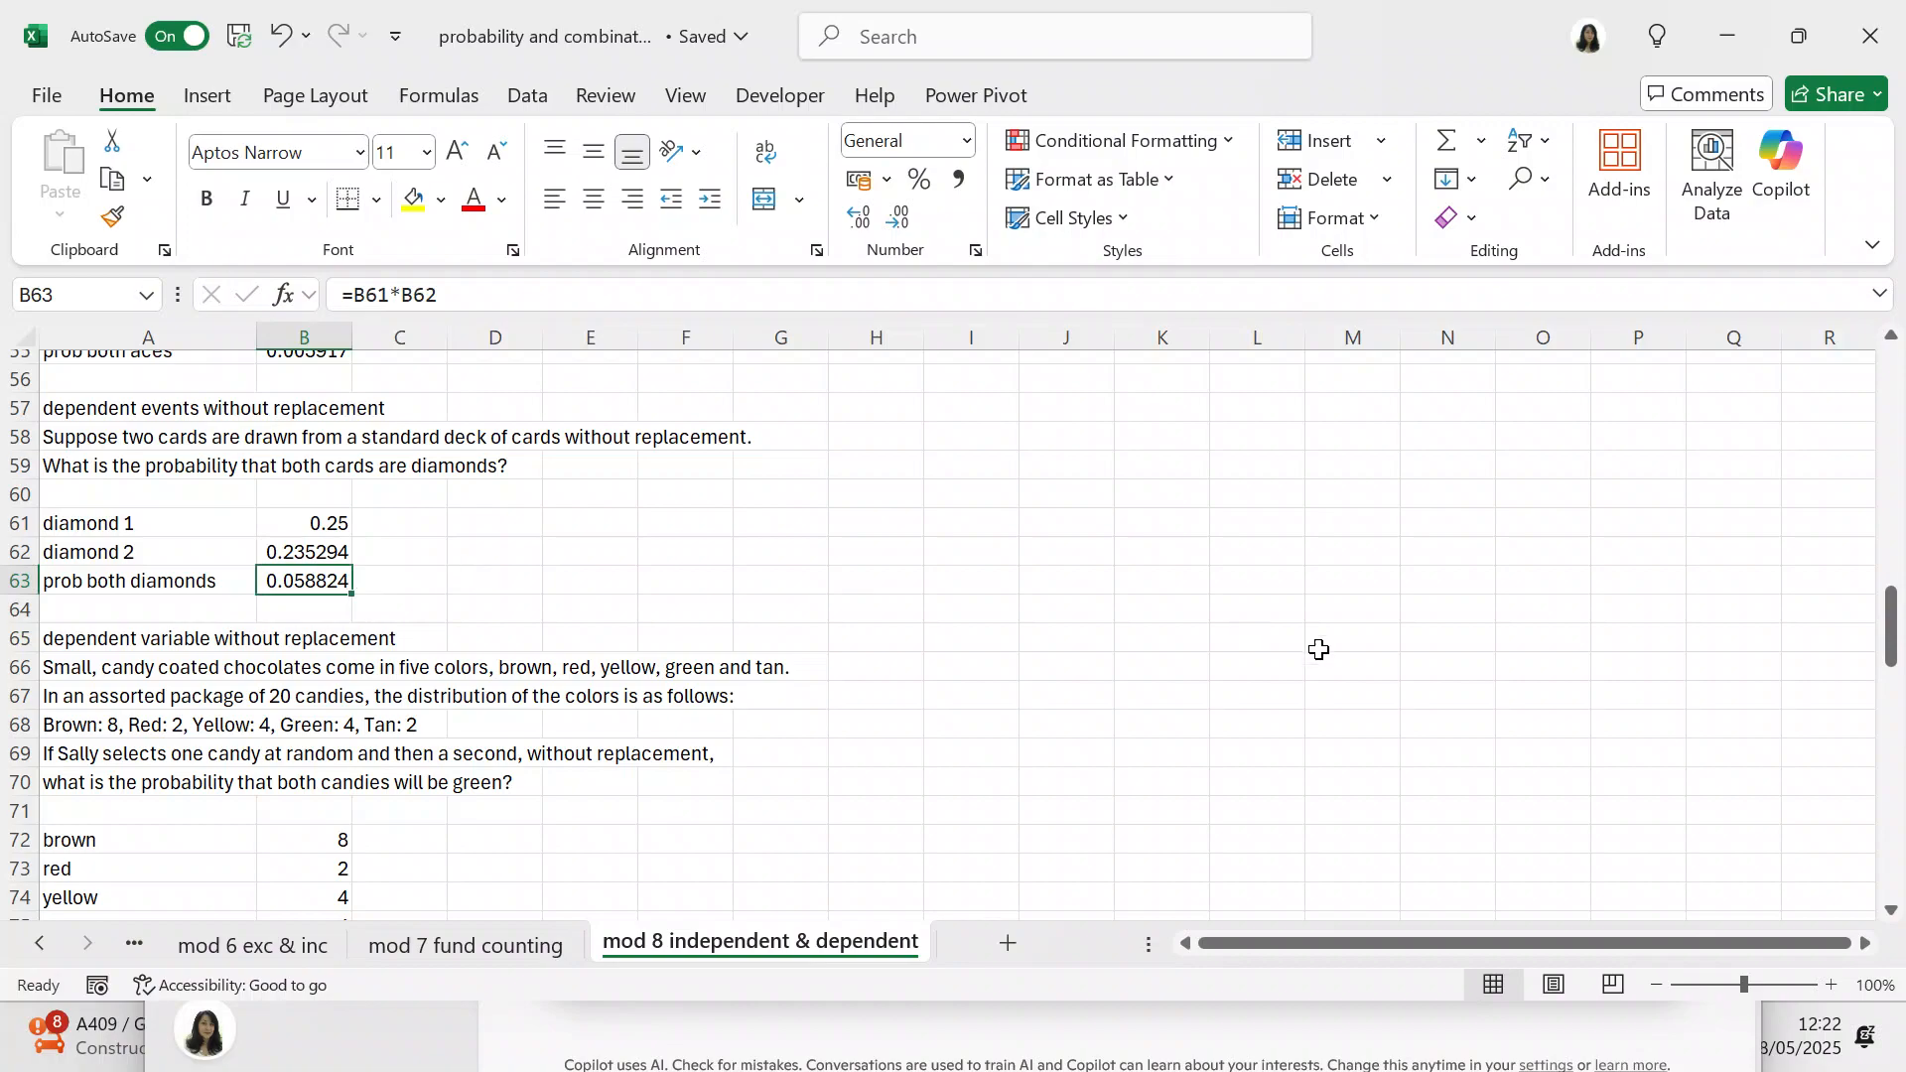
Step: Examine the formulas in B78 to B80 behind the probability of picking two green candies without replacement
{"action": "left_click_drag", "start_coordinate": [1901, 624], "coordinate": [1889, 663]}
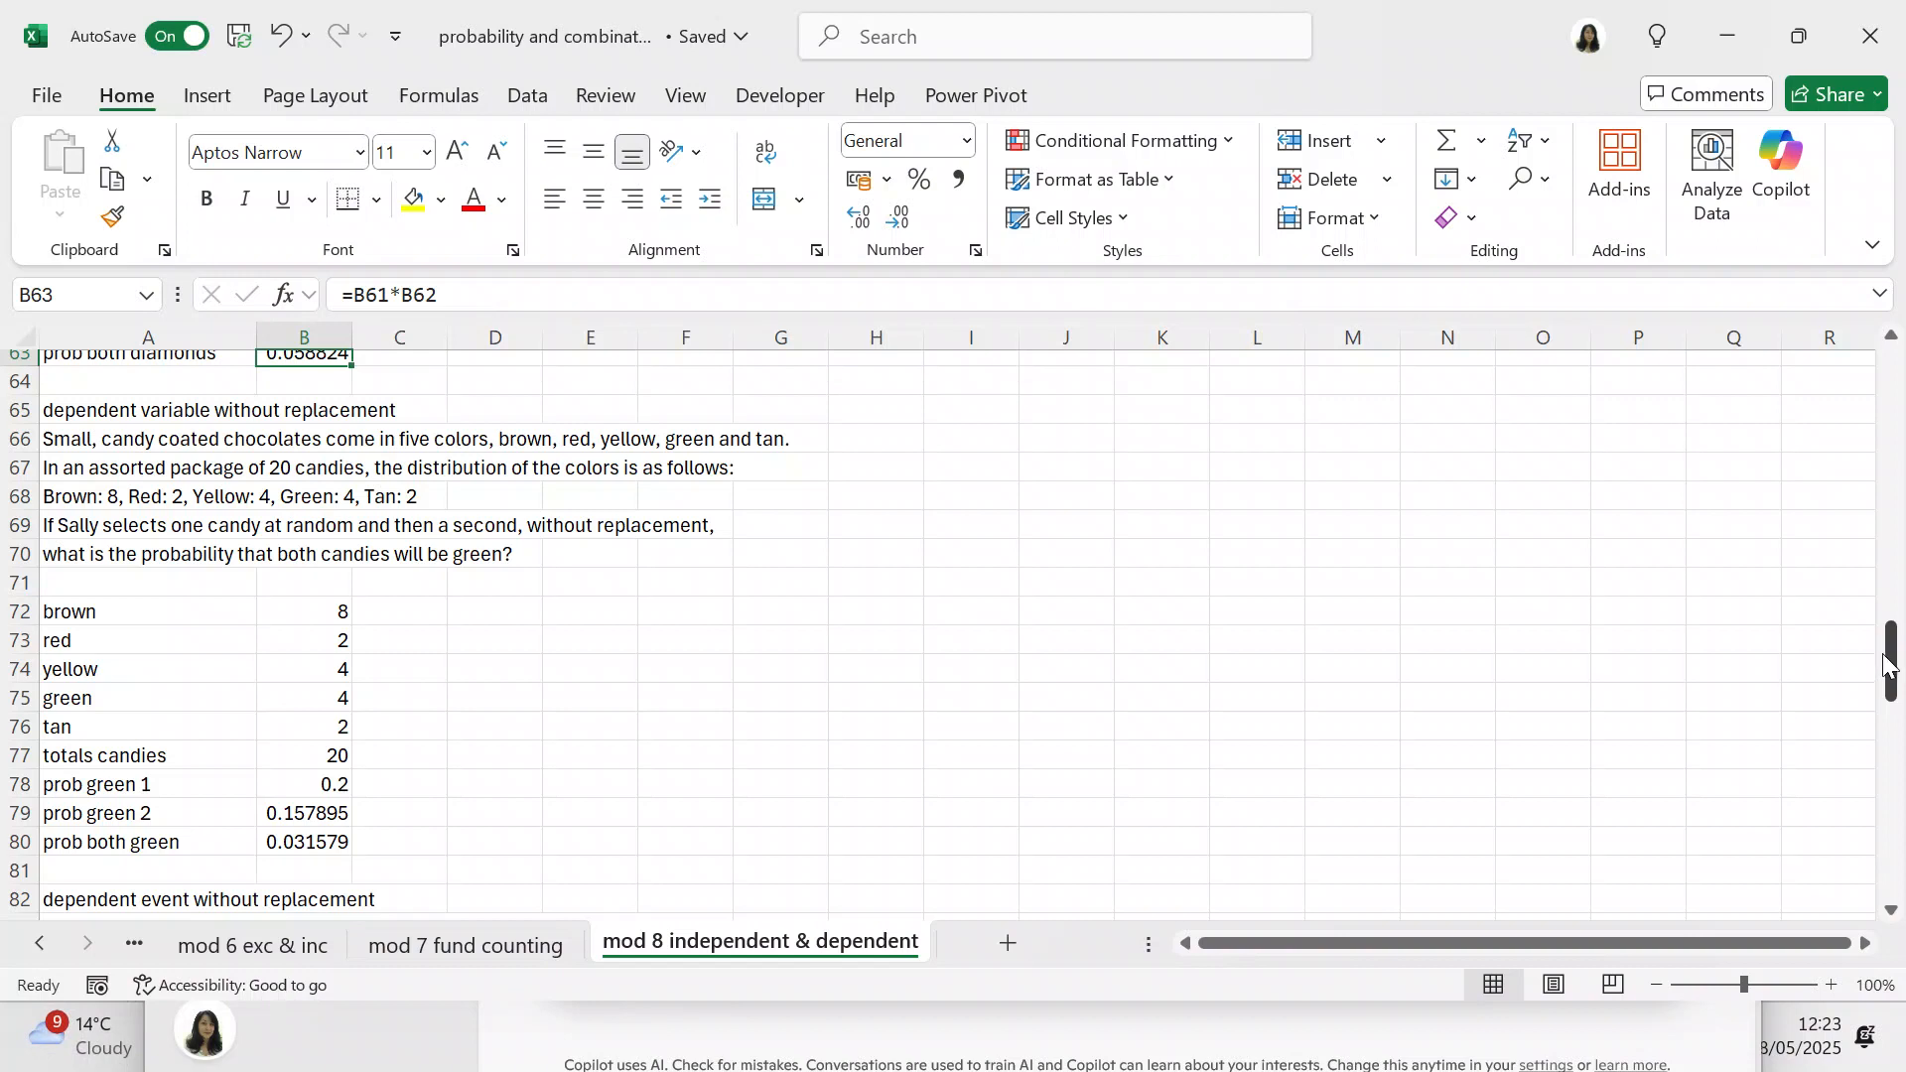
{"action": "left_click_drag", "start_coordinate": [1892, 663], "coordinate": [1898, 702]}
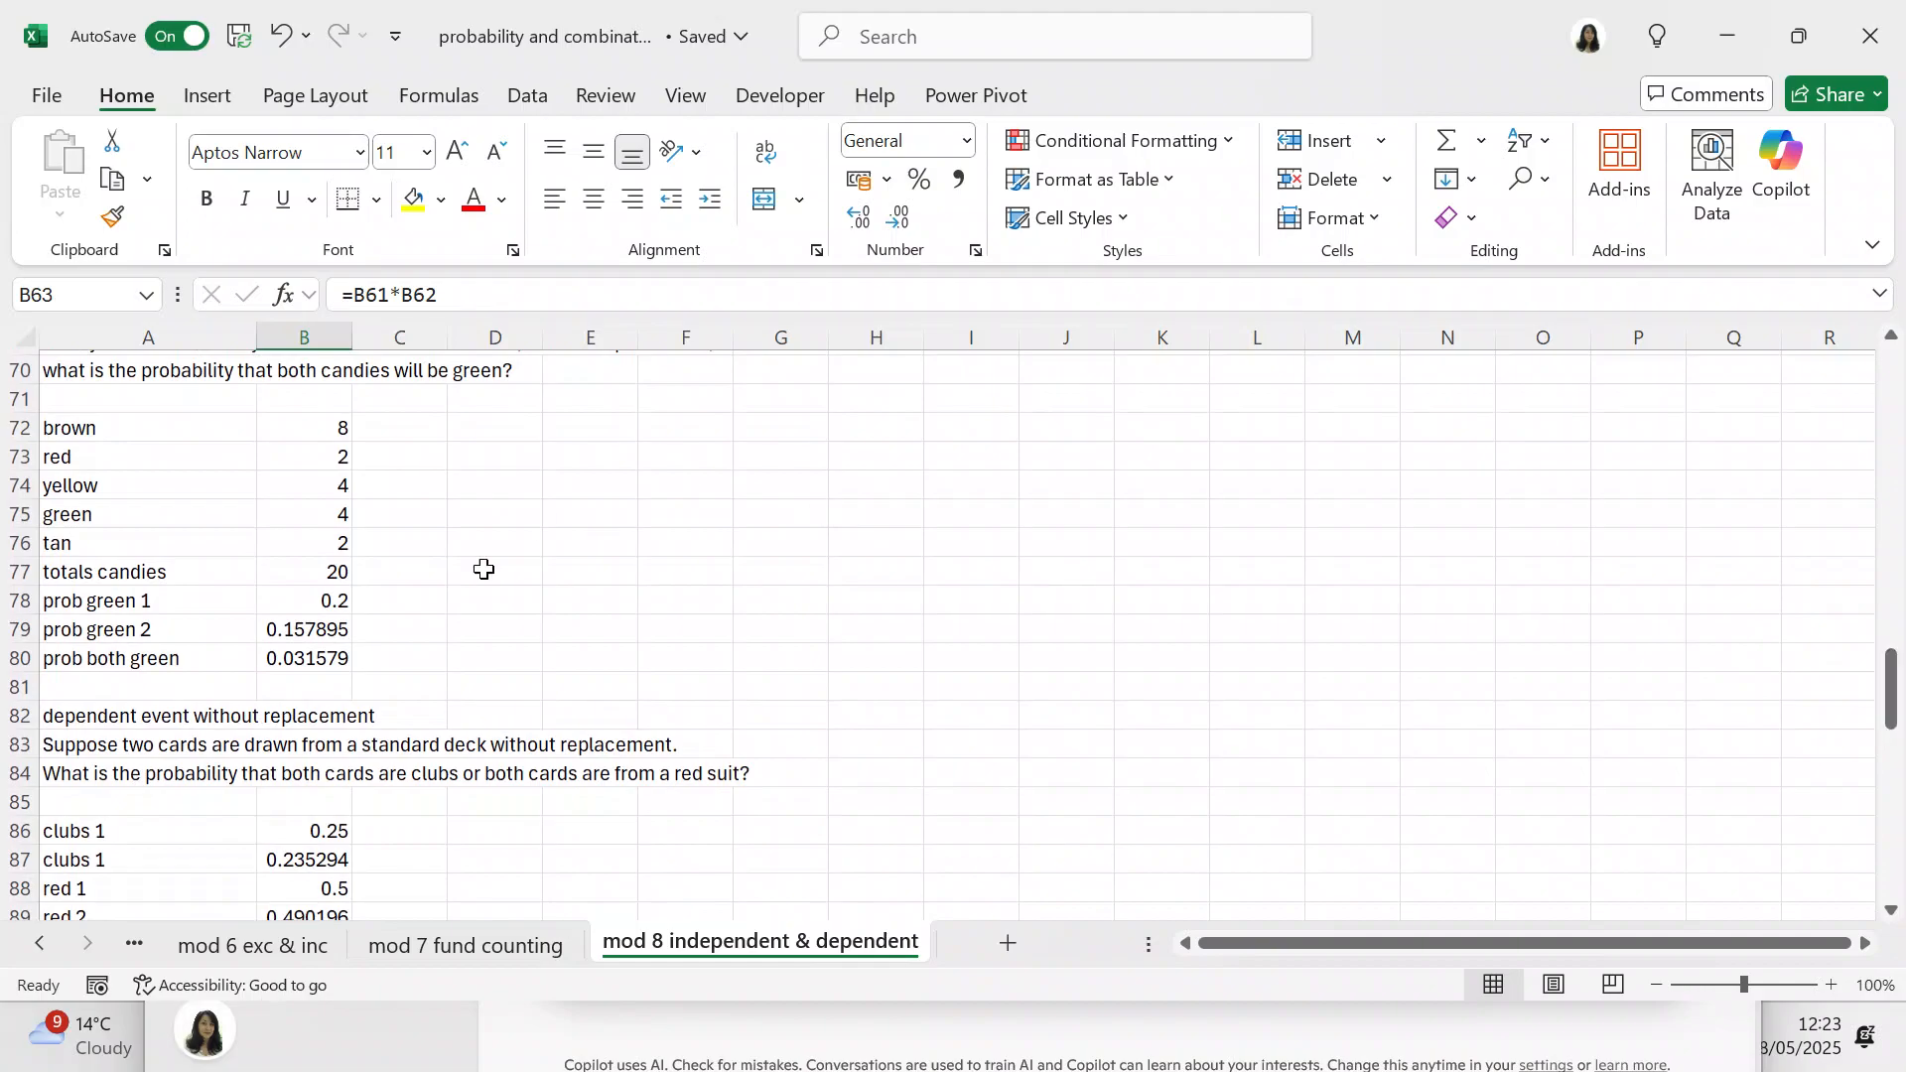
{"action": "left_click", "coordinate": [328, 603]}
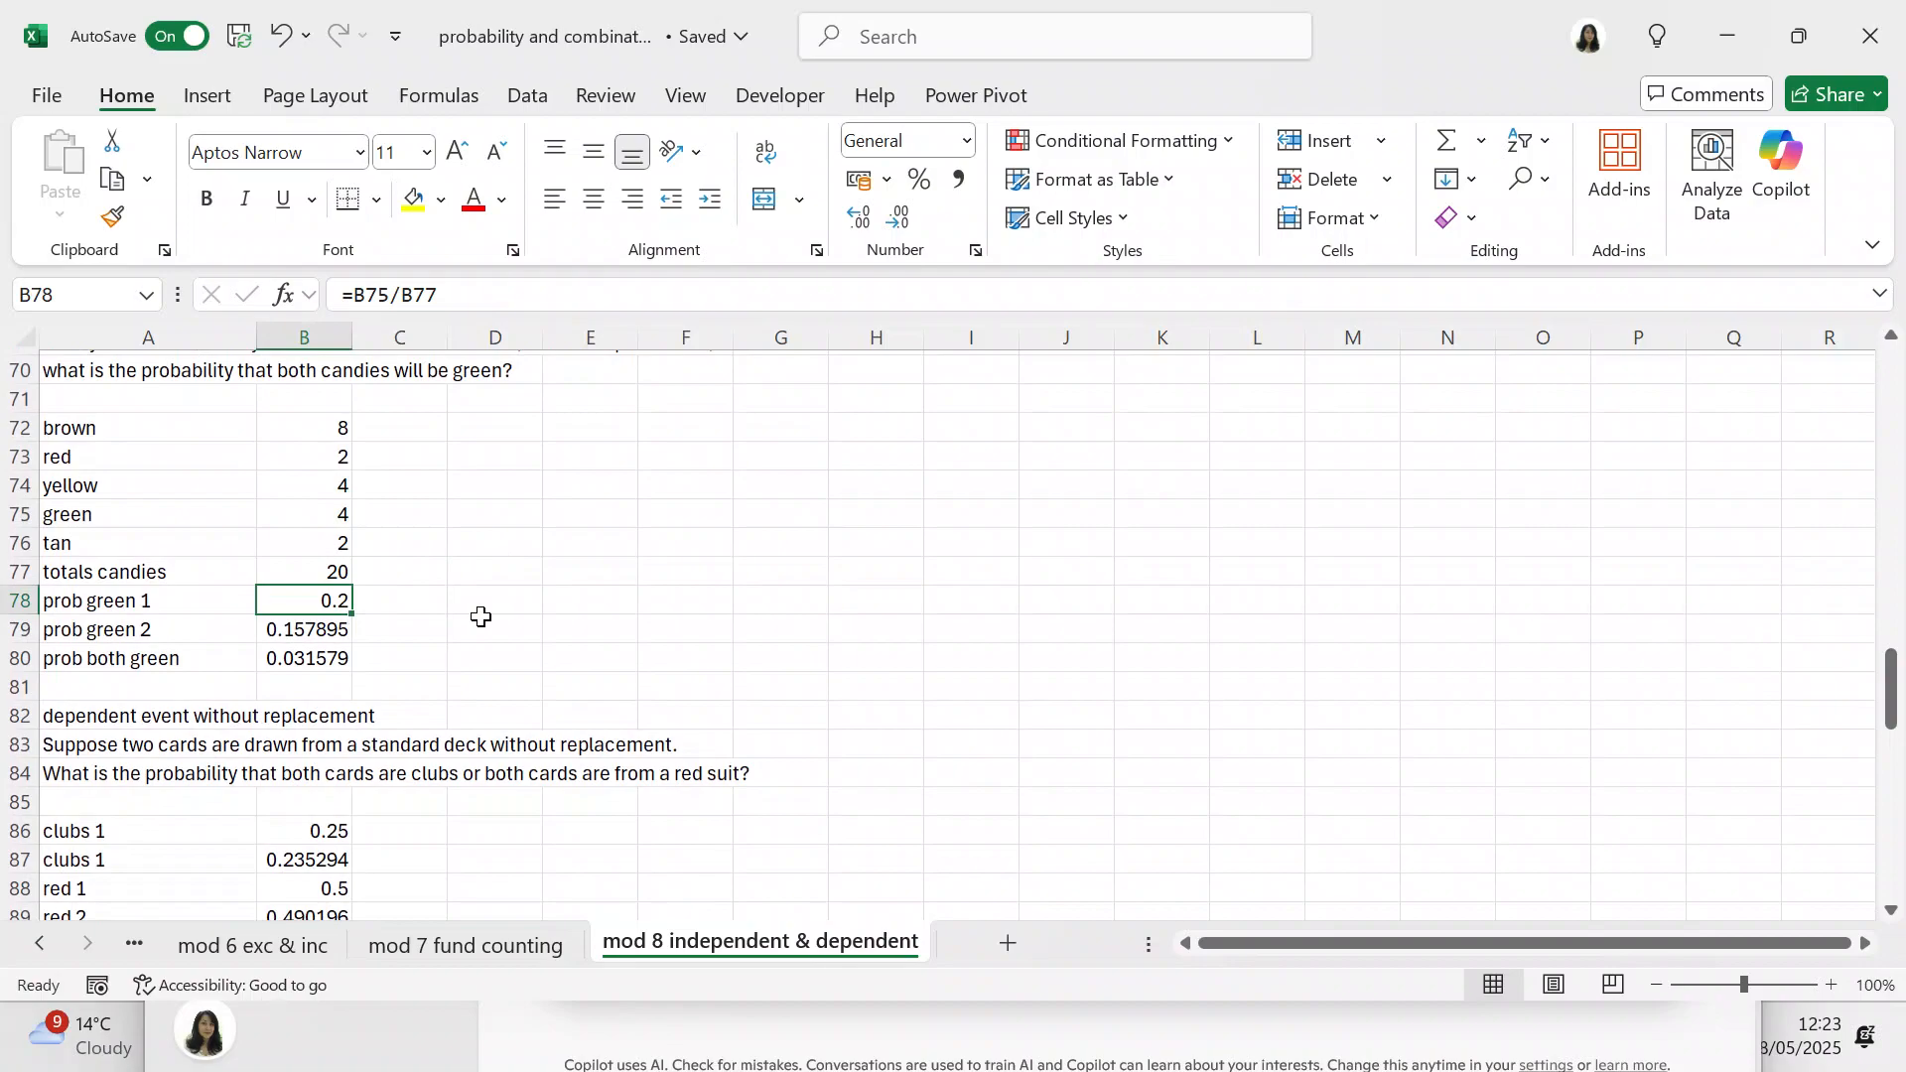
{"action": "left_click_drag", "start_coordinate": [332, 629], "coordinate": [467, 613]}
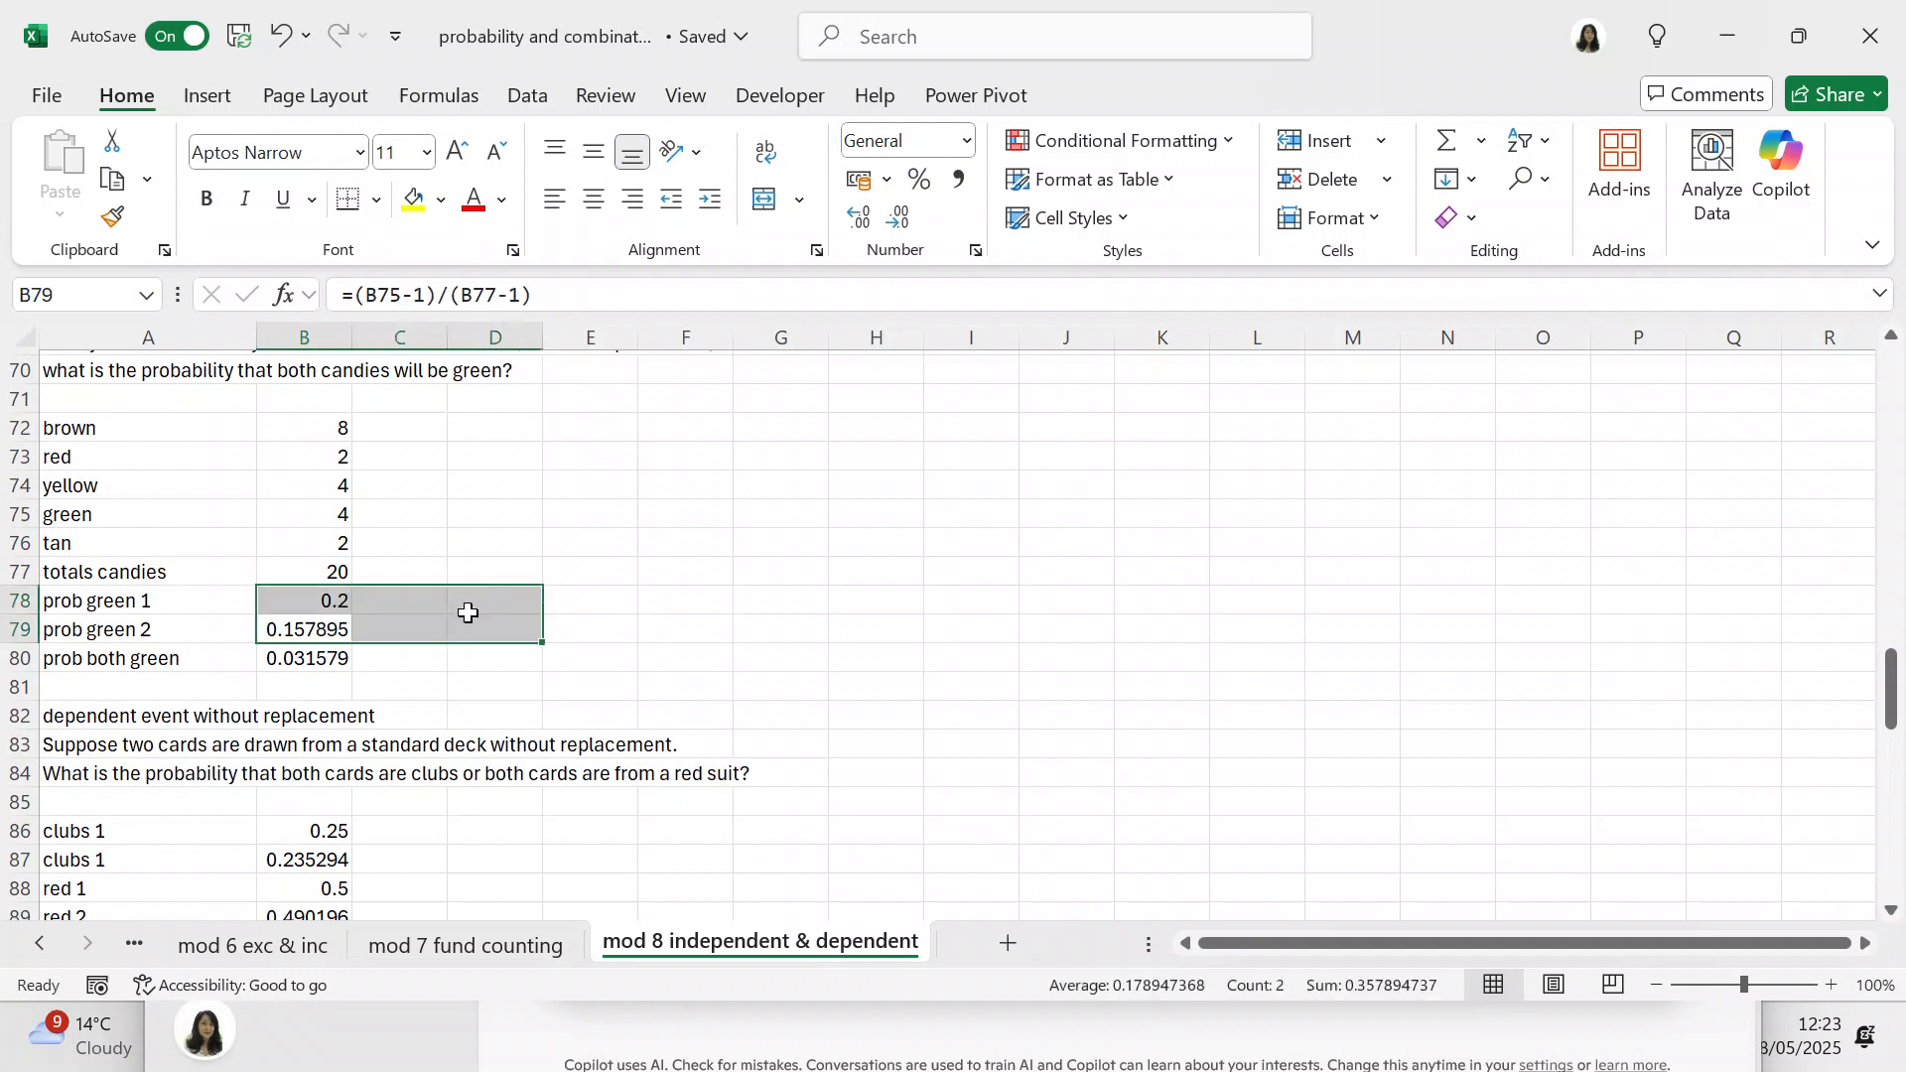
{"action": "left_click", "coordinate": [303, 632]}
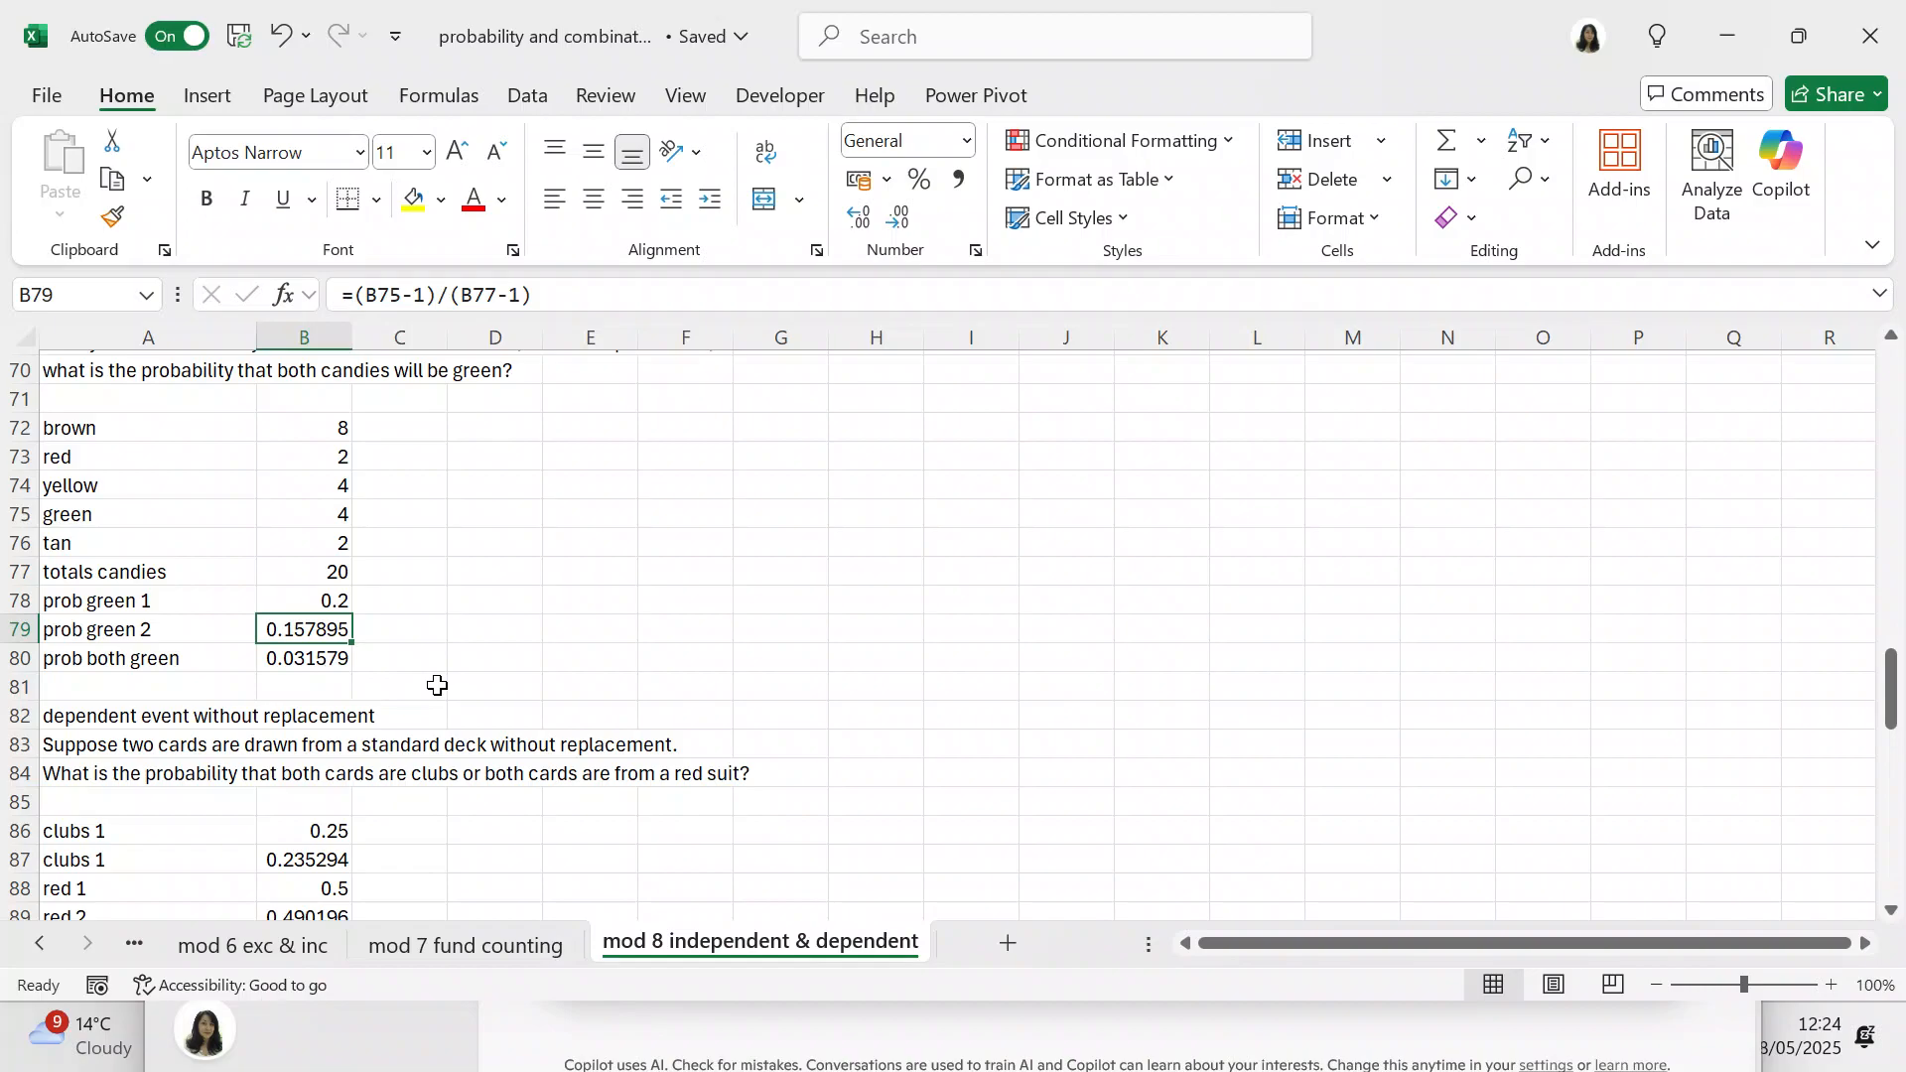
{"action": "left_click", "coordinate": [331, 657]}
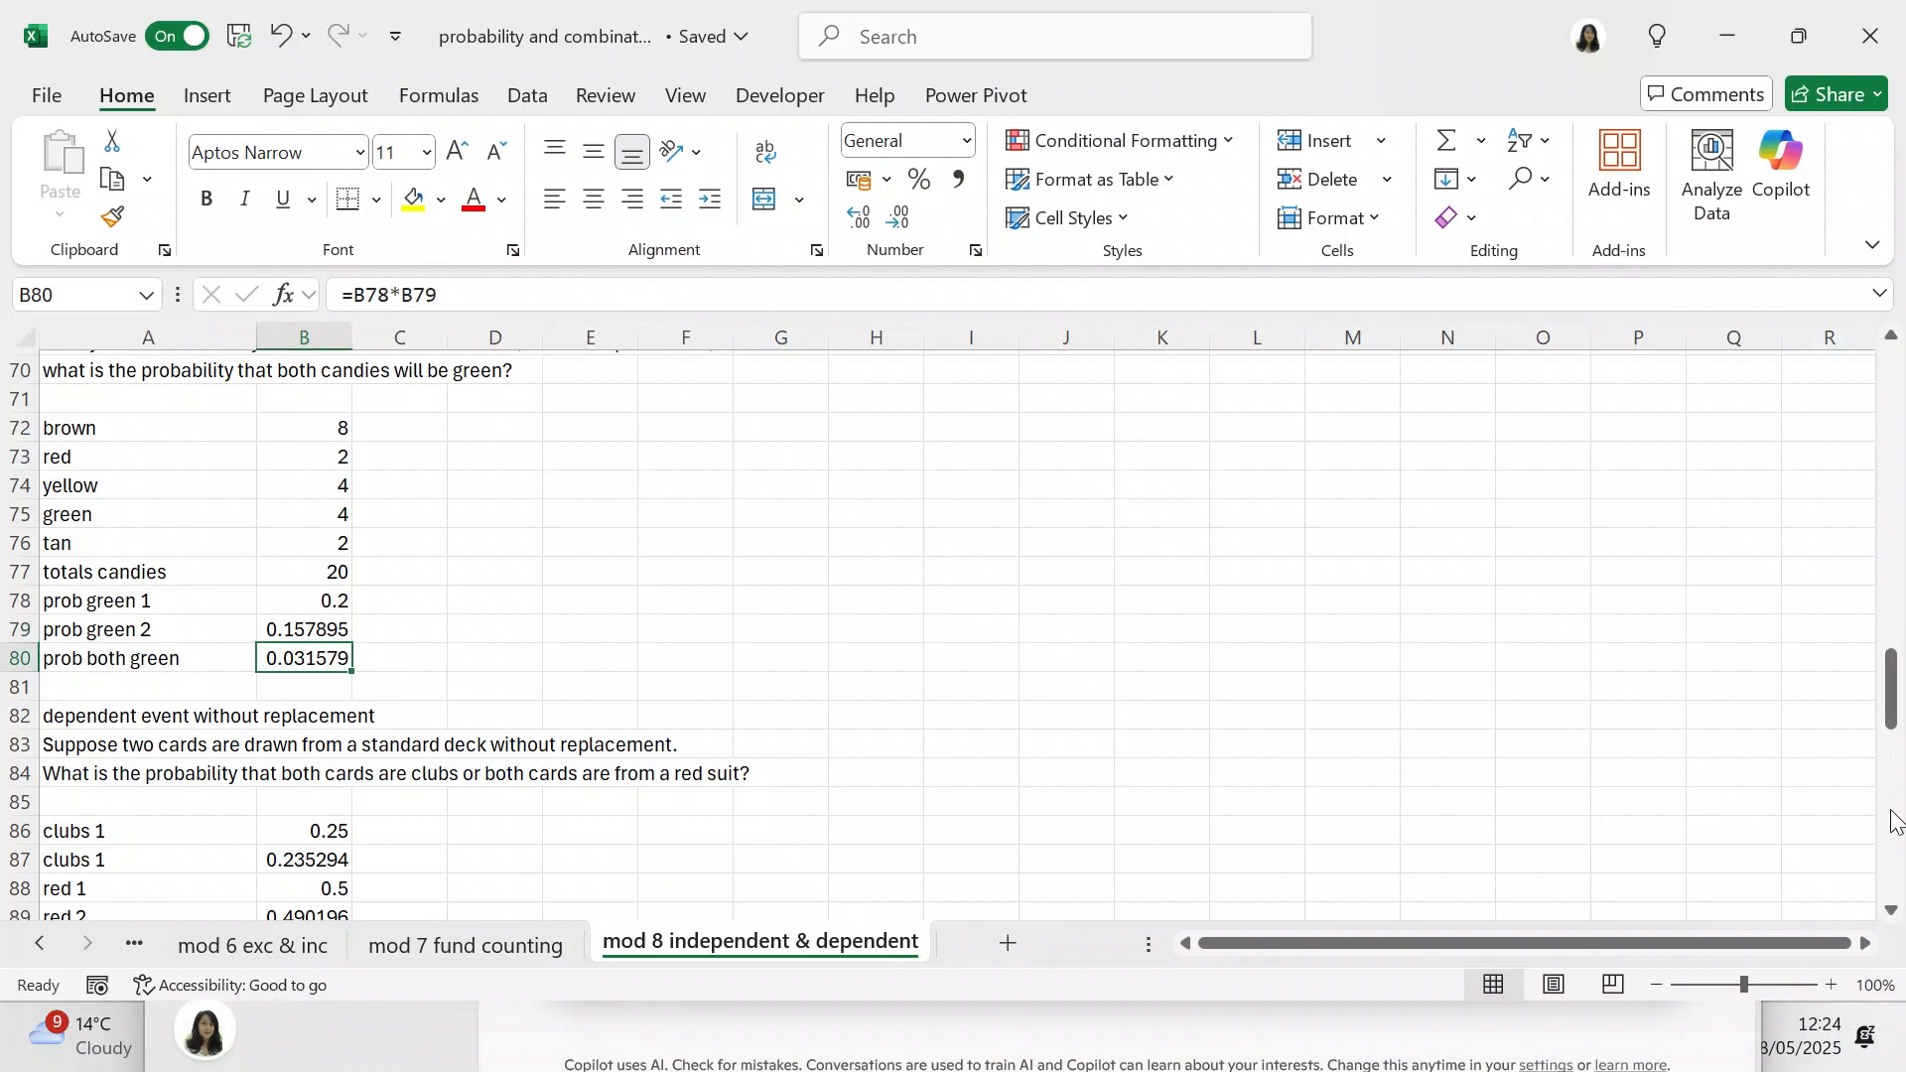
Step: Examine the formulas in B86 to B89 for the individual club and red-card draws without replacement
{"action": "left_click_drag", "start_coordinate": [1893, 698], "coordinate": [1894, 745]}
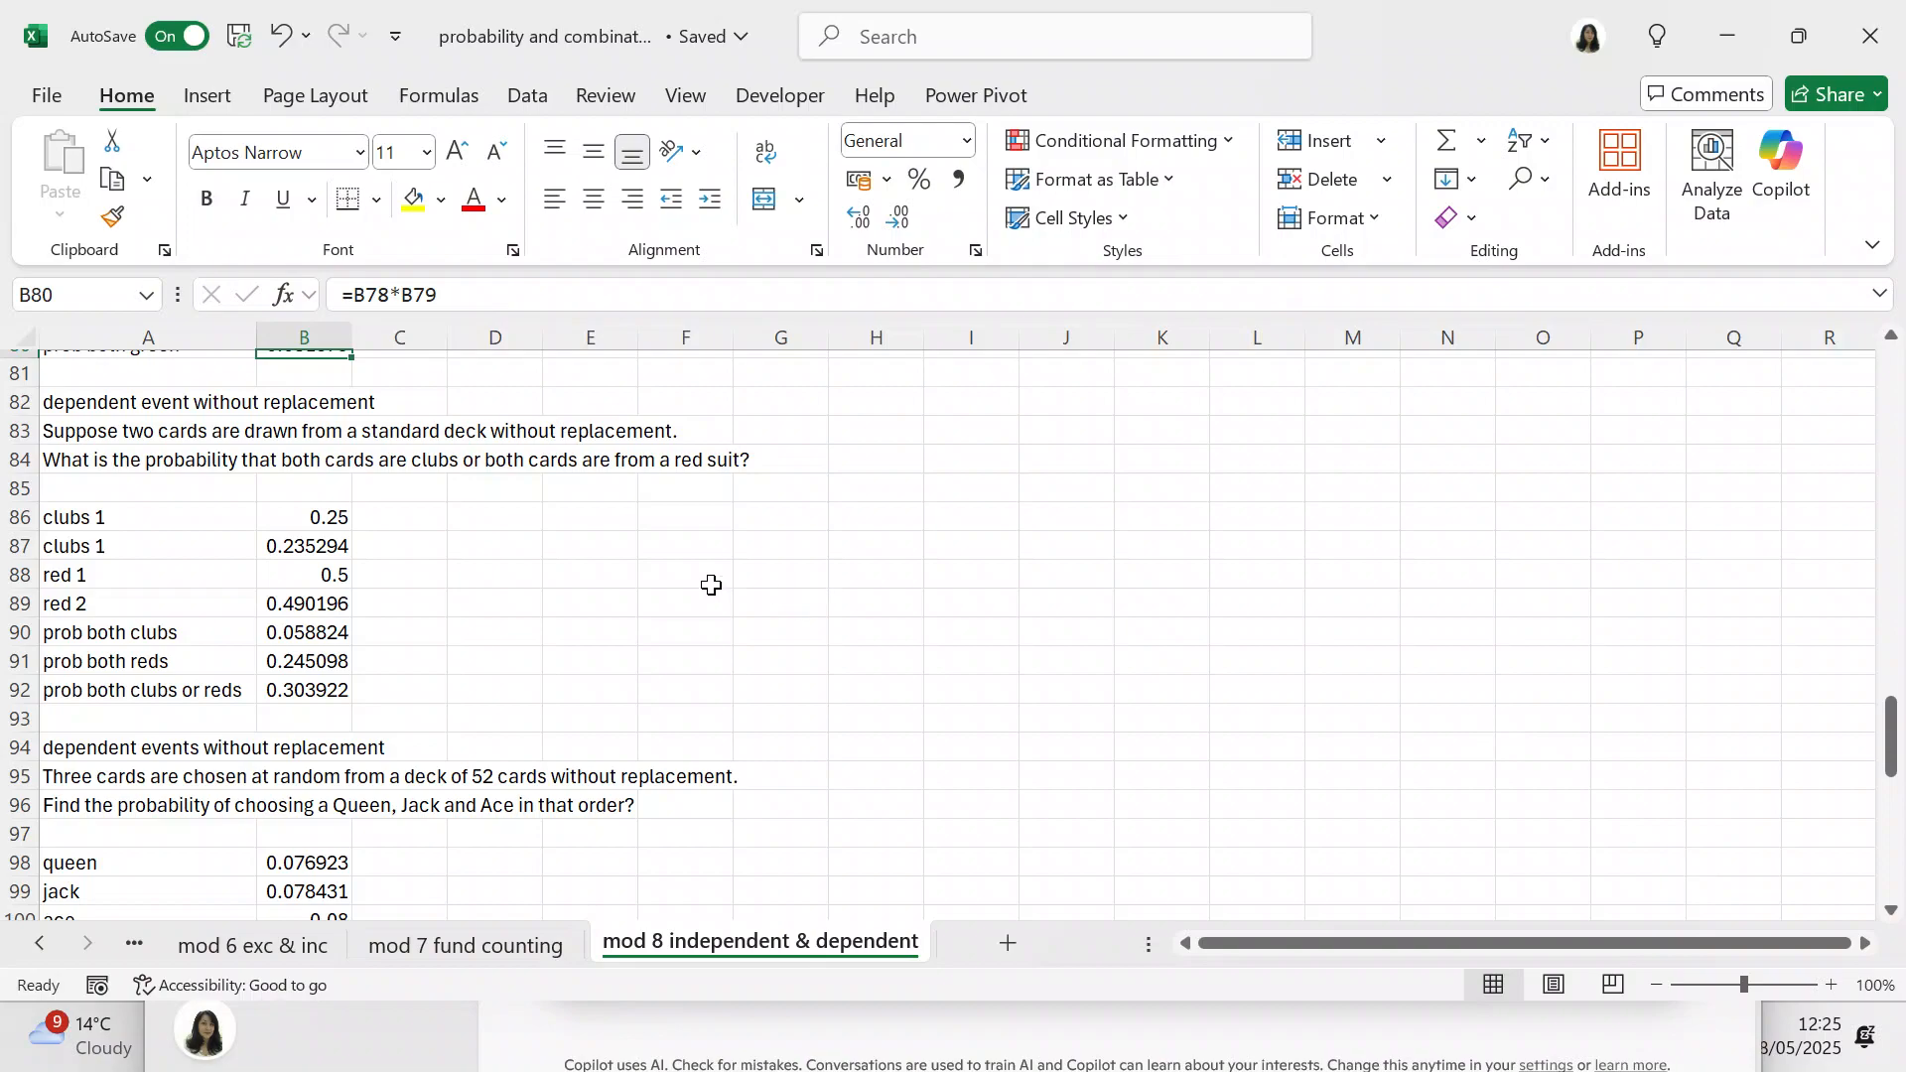
{"action": "left_click_drag", "start_coordinate": [337, 515], "coordinate": [574, 533]}
{"action": "left_click", "coordinate": [518, 515]}
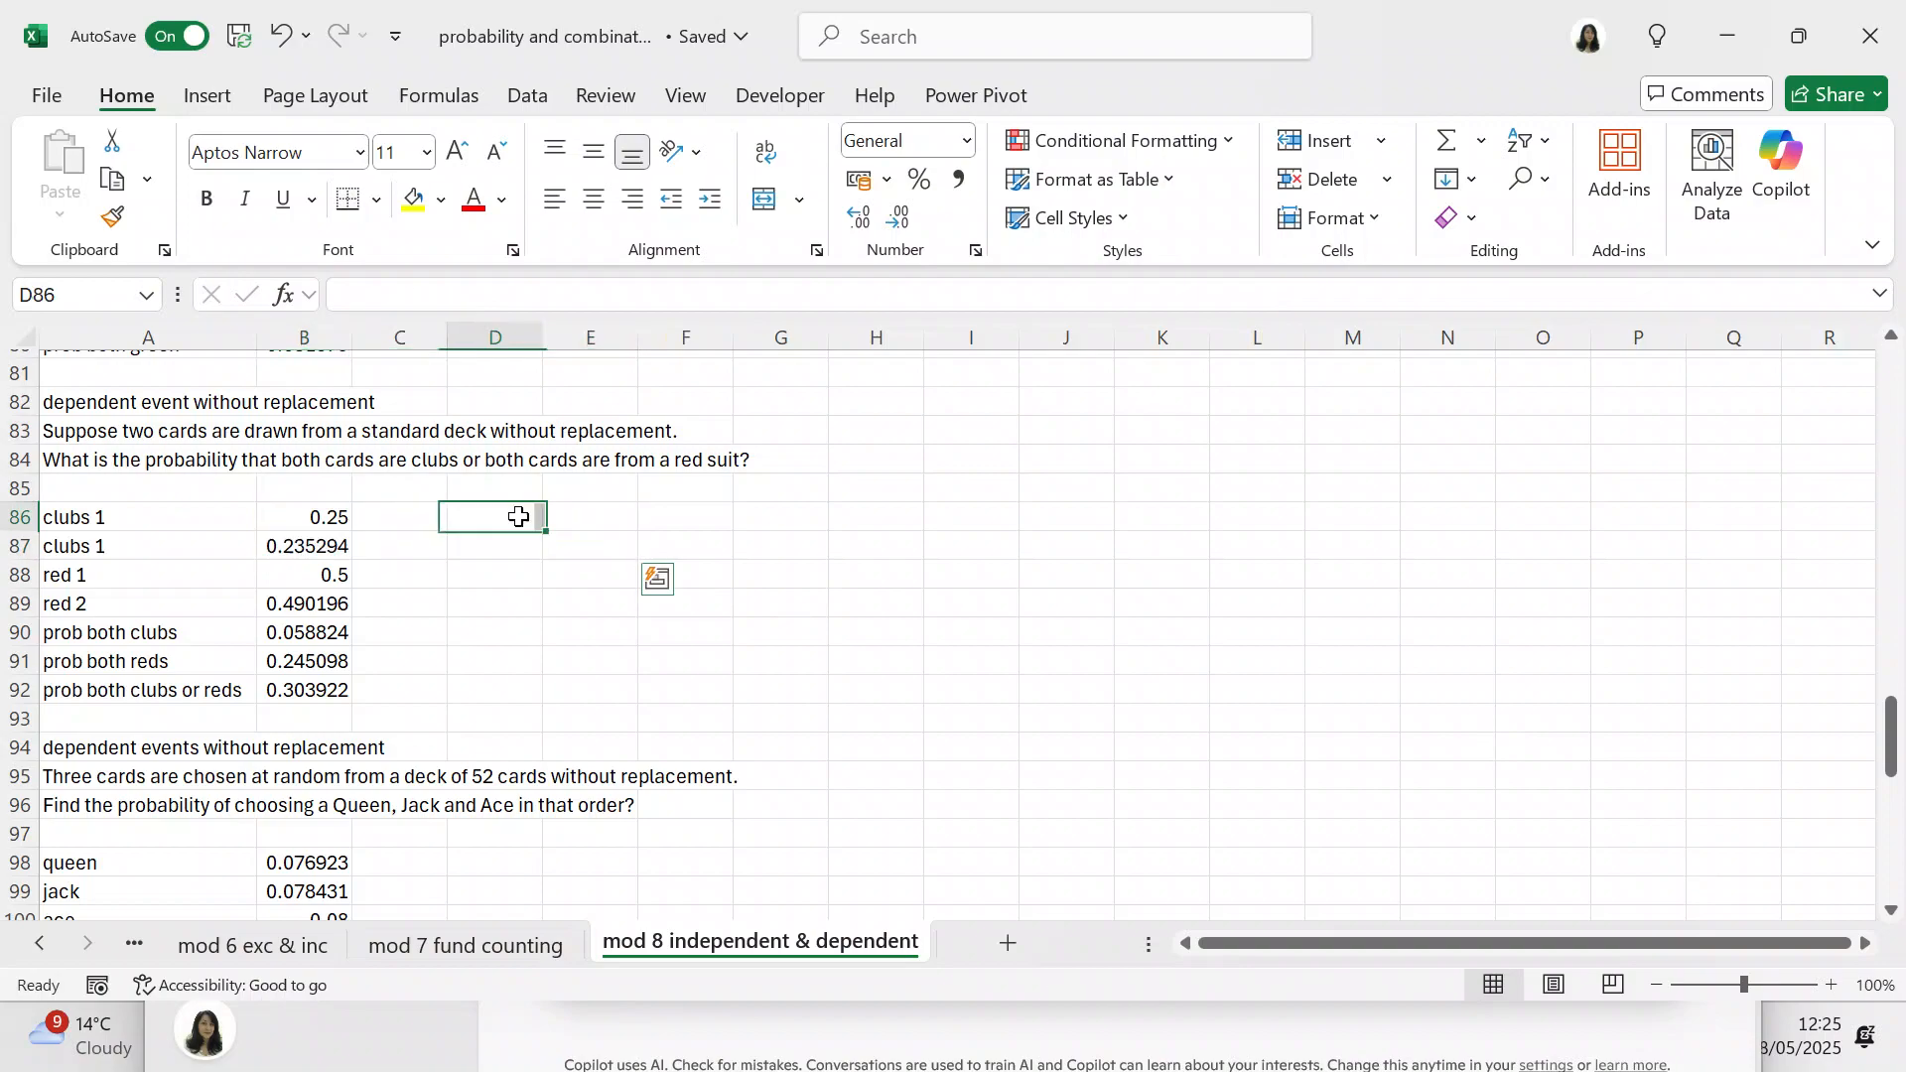
{"action": "left_click", "coordinate": [329, 513]}
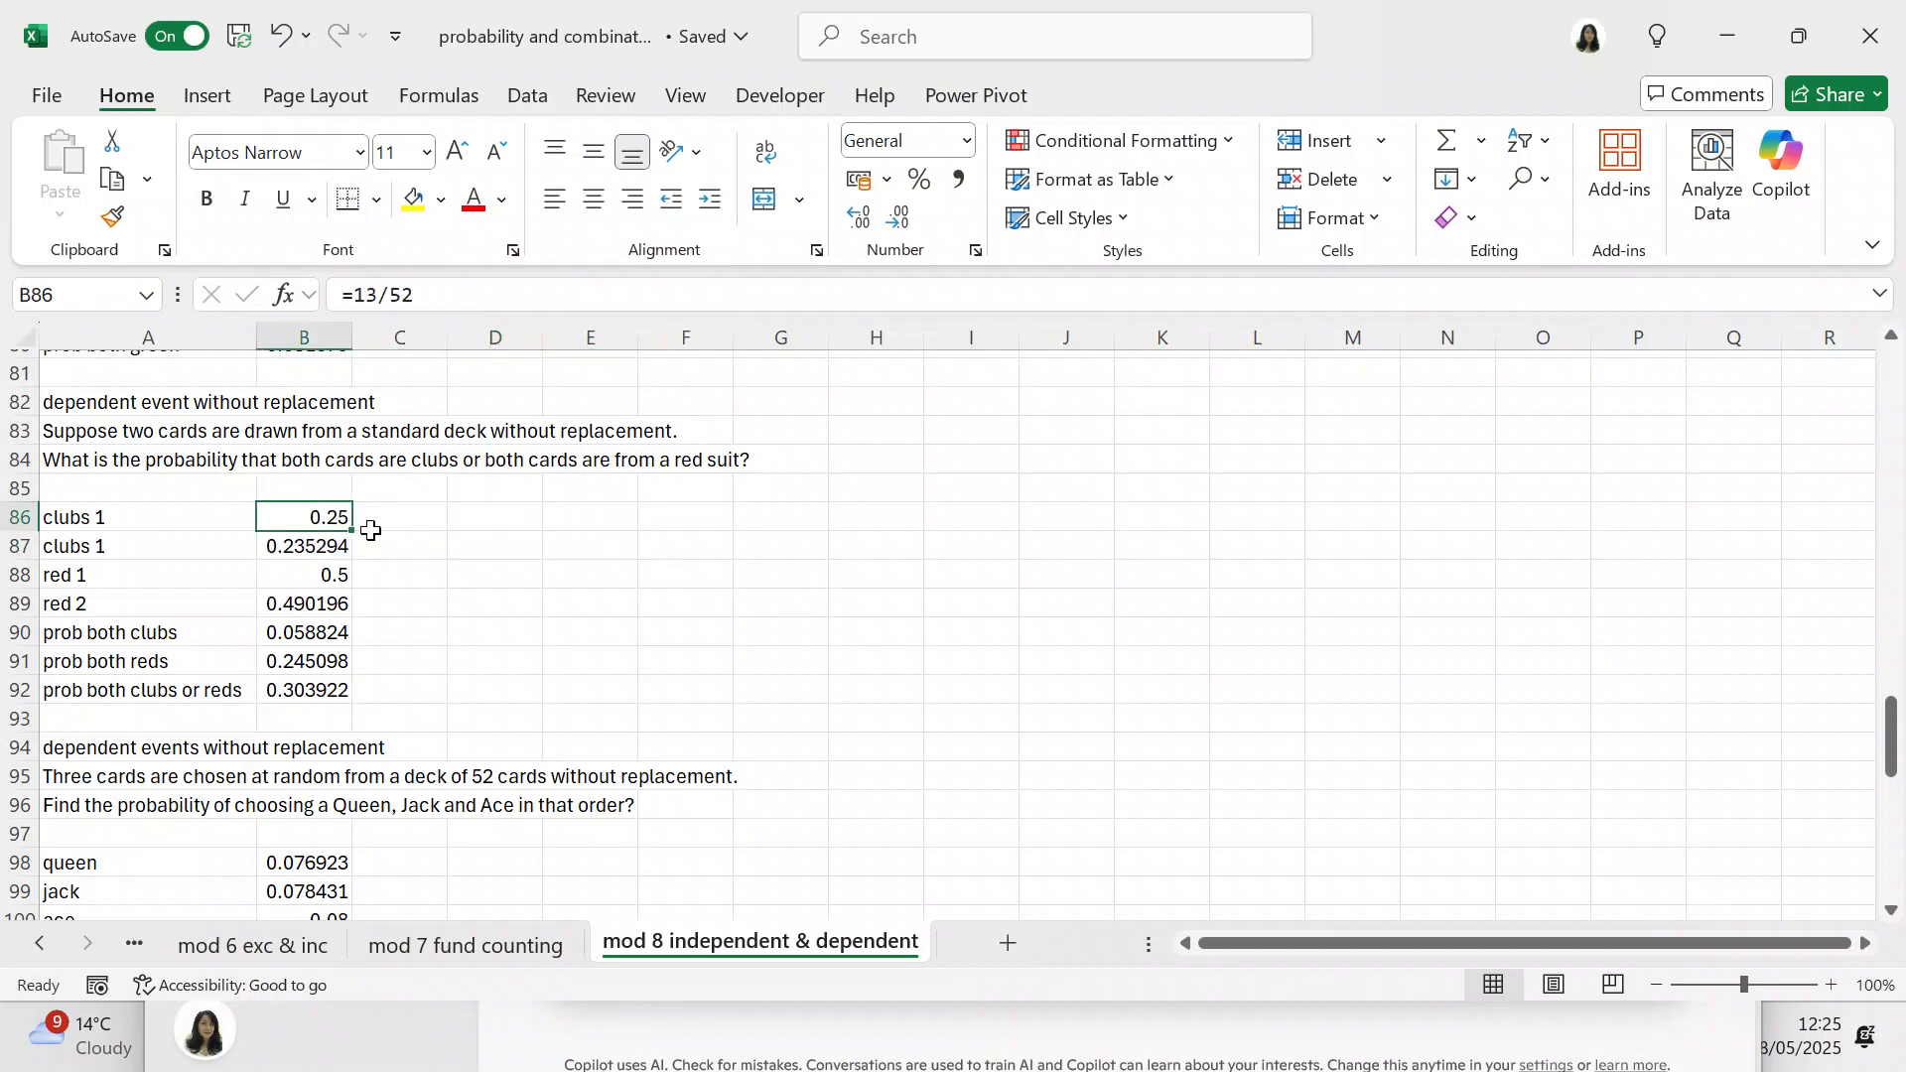
{"action": "left_click", "coordinate": [326, 549]}
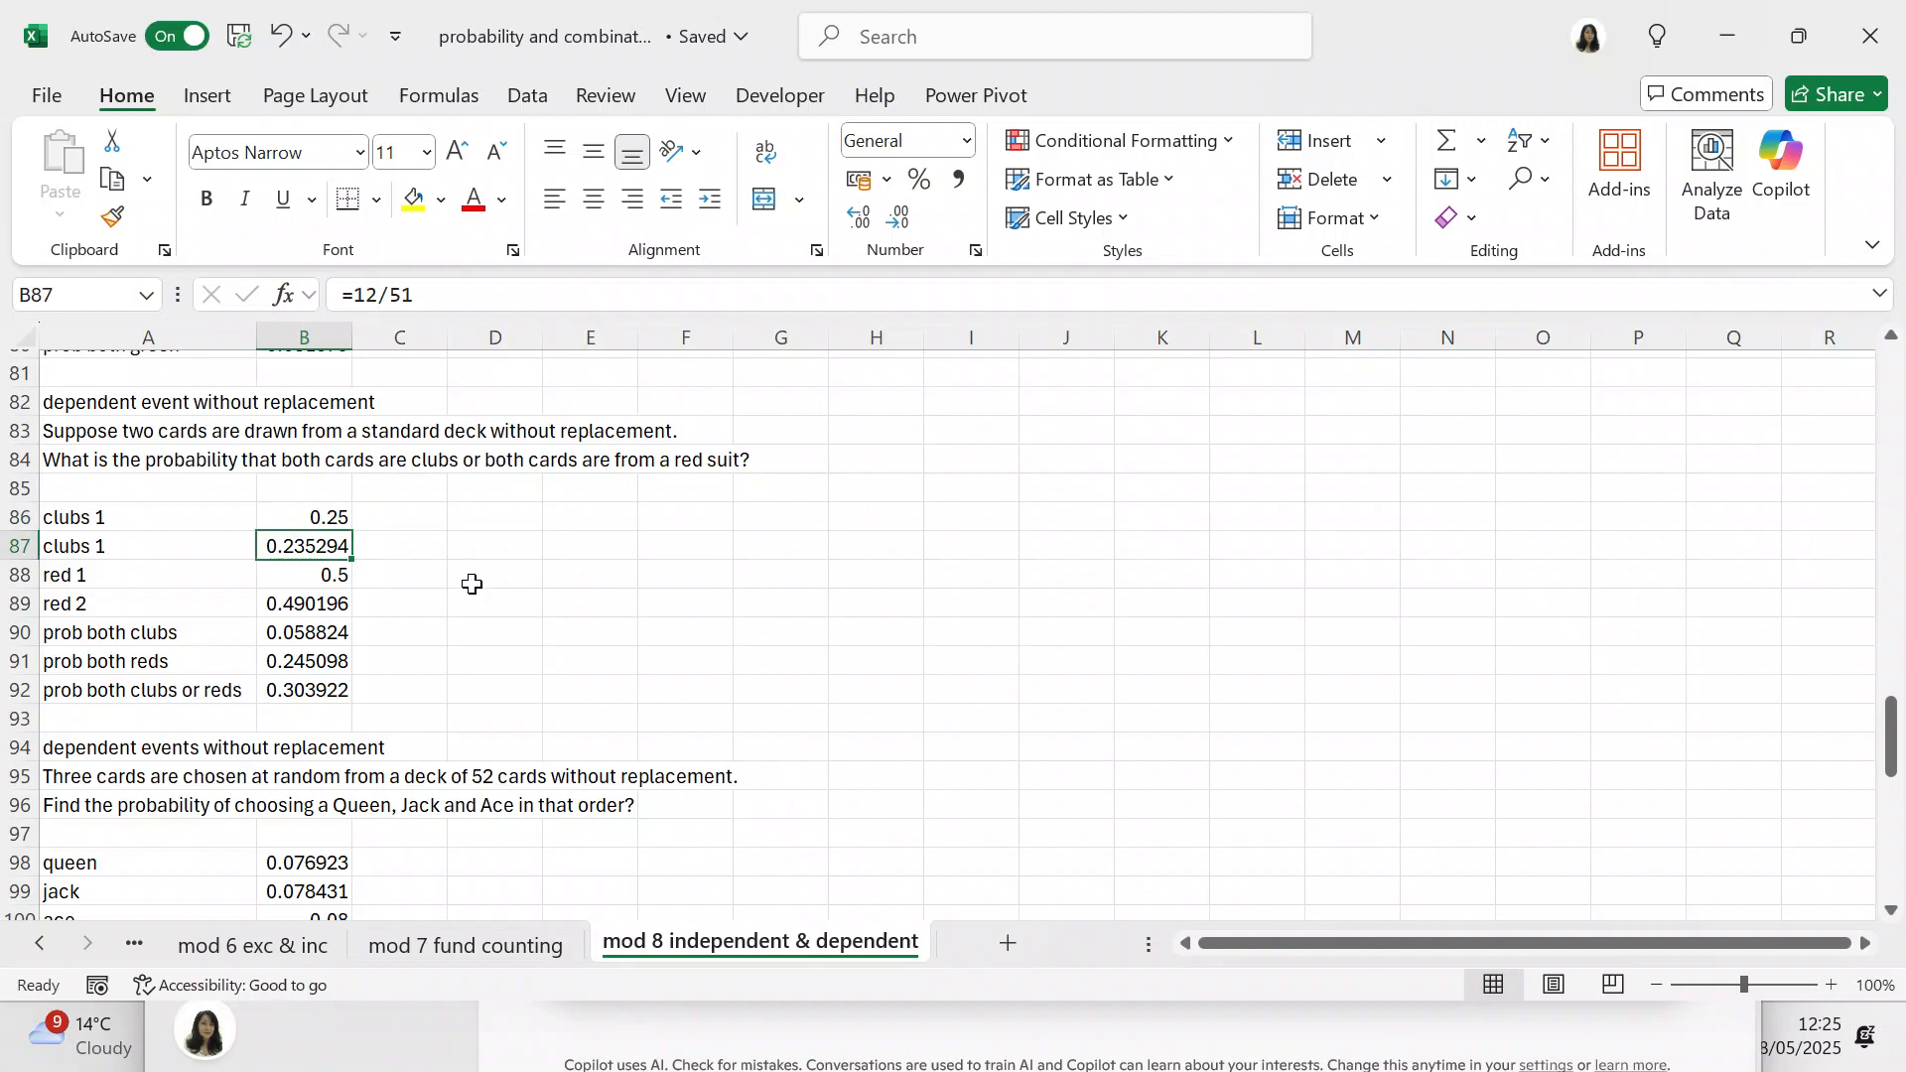
{"action": "left_click", "coordinate": [340, 573]}
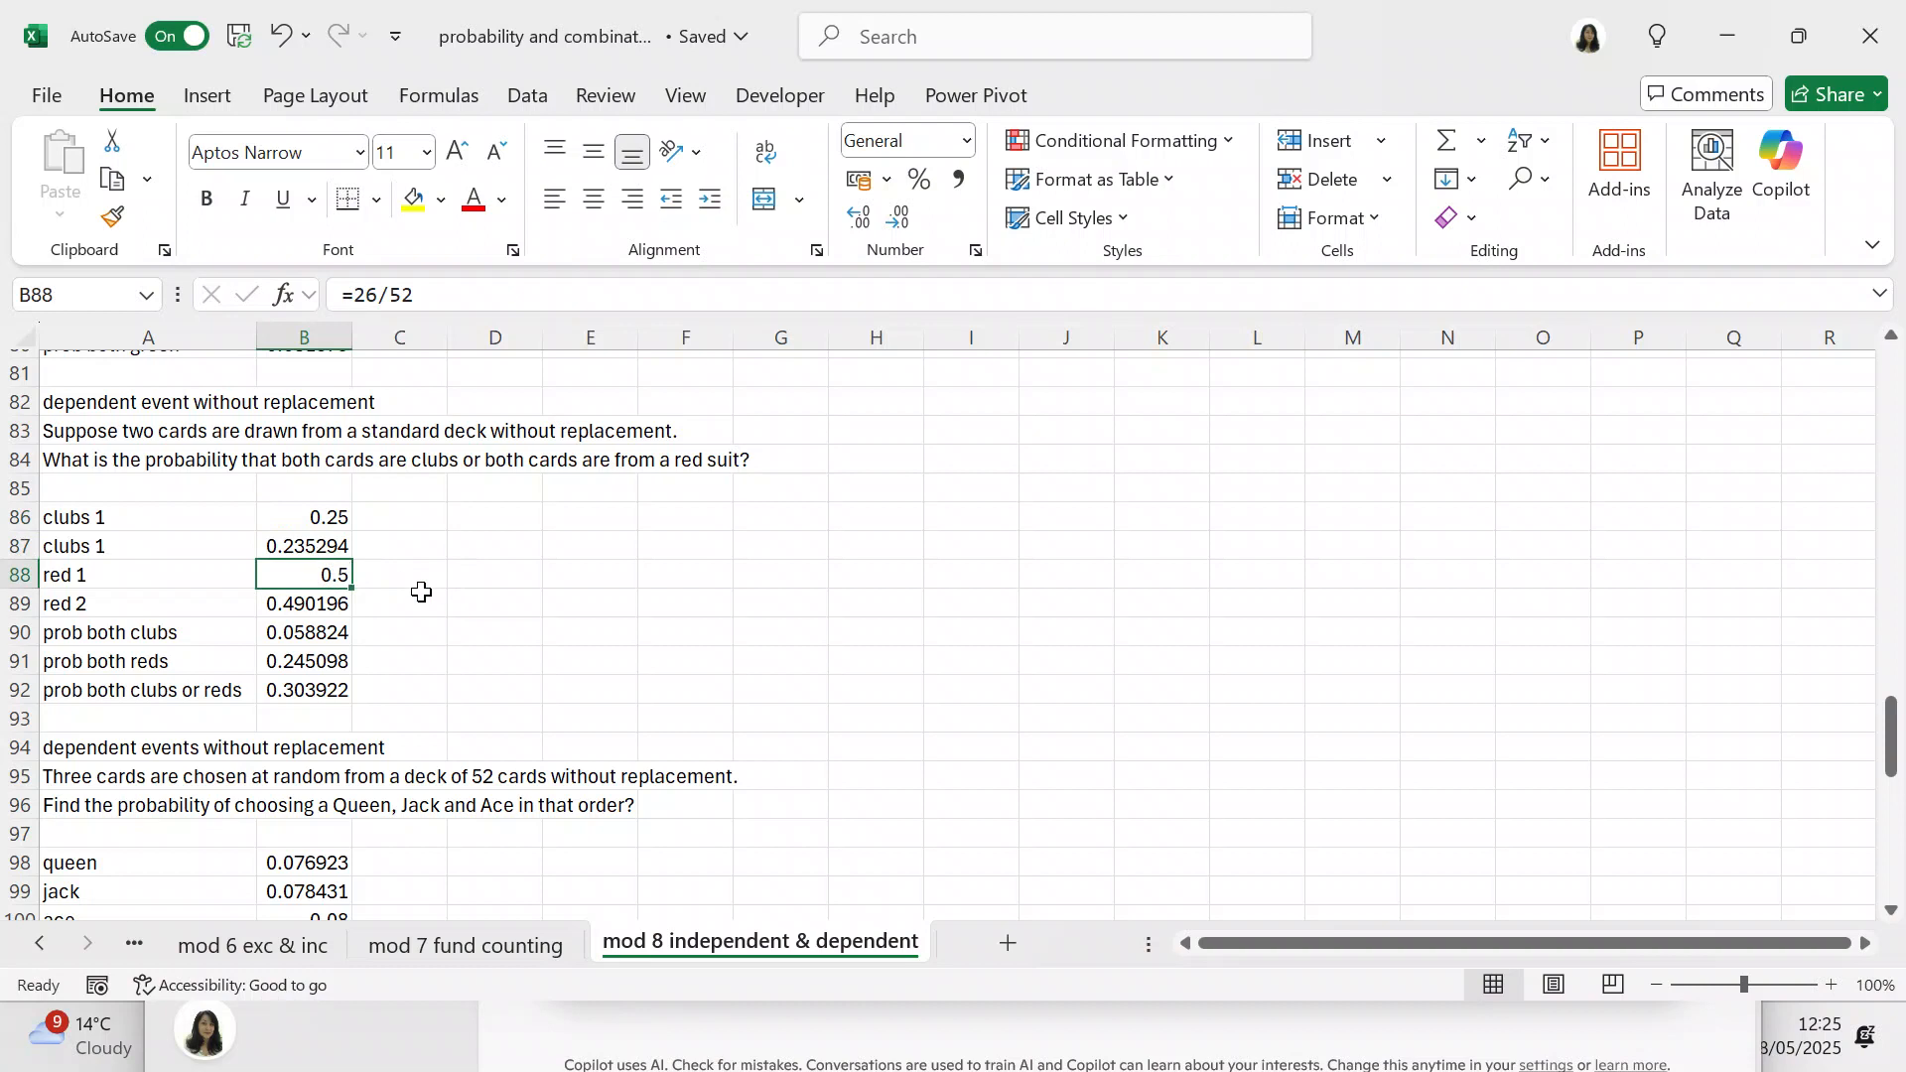
{"action": "left_click", "coordinate": [341, 602]}
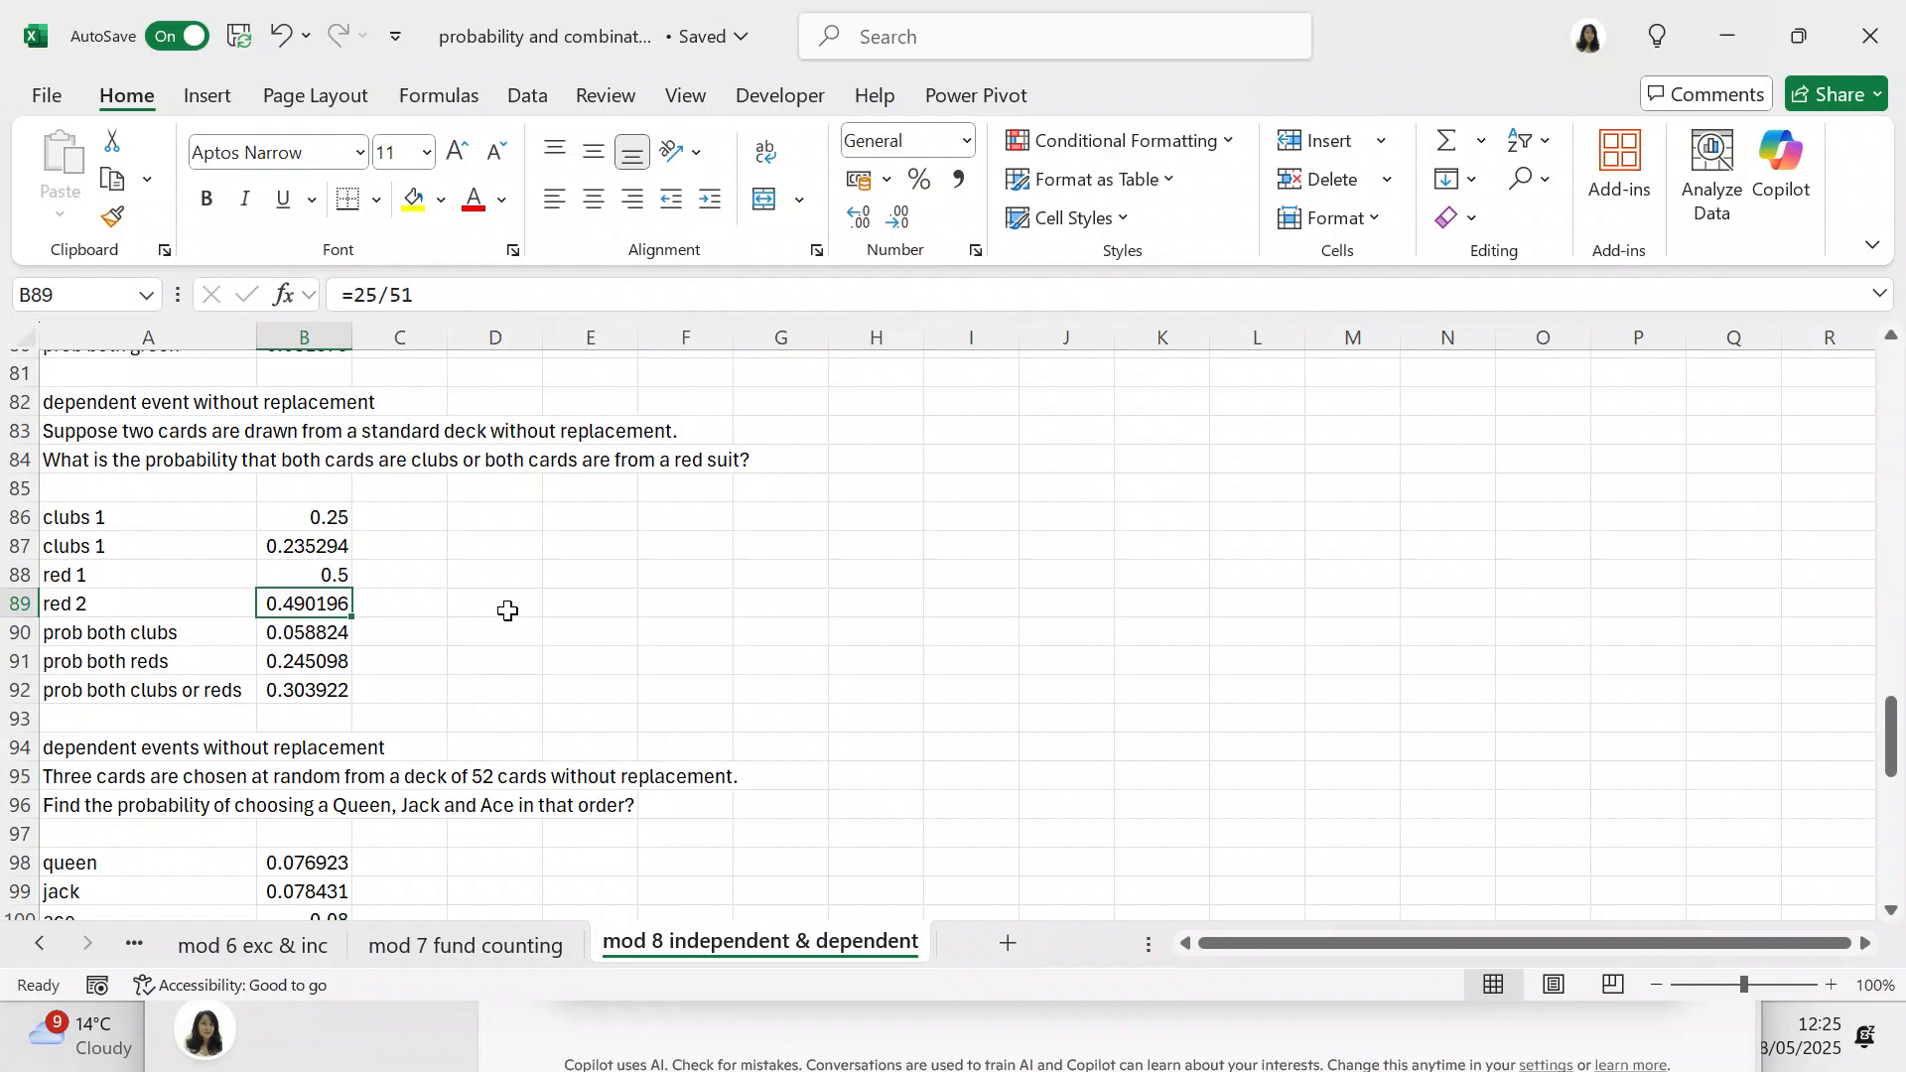
Step: Examine the formulas in B90 to B92 for both clubs, both reds, and both clubs or reds
{"action": "left_click", "coordinate": [339, 640]}
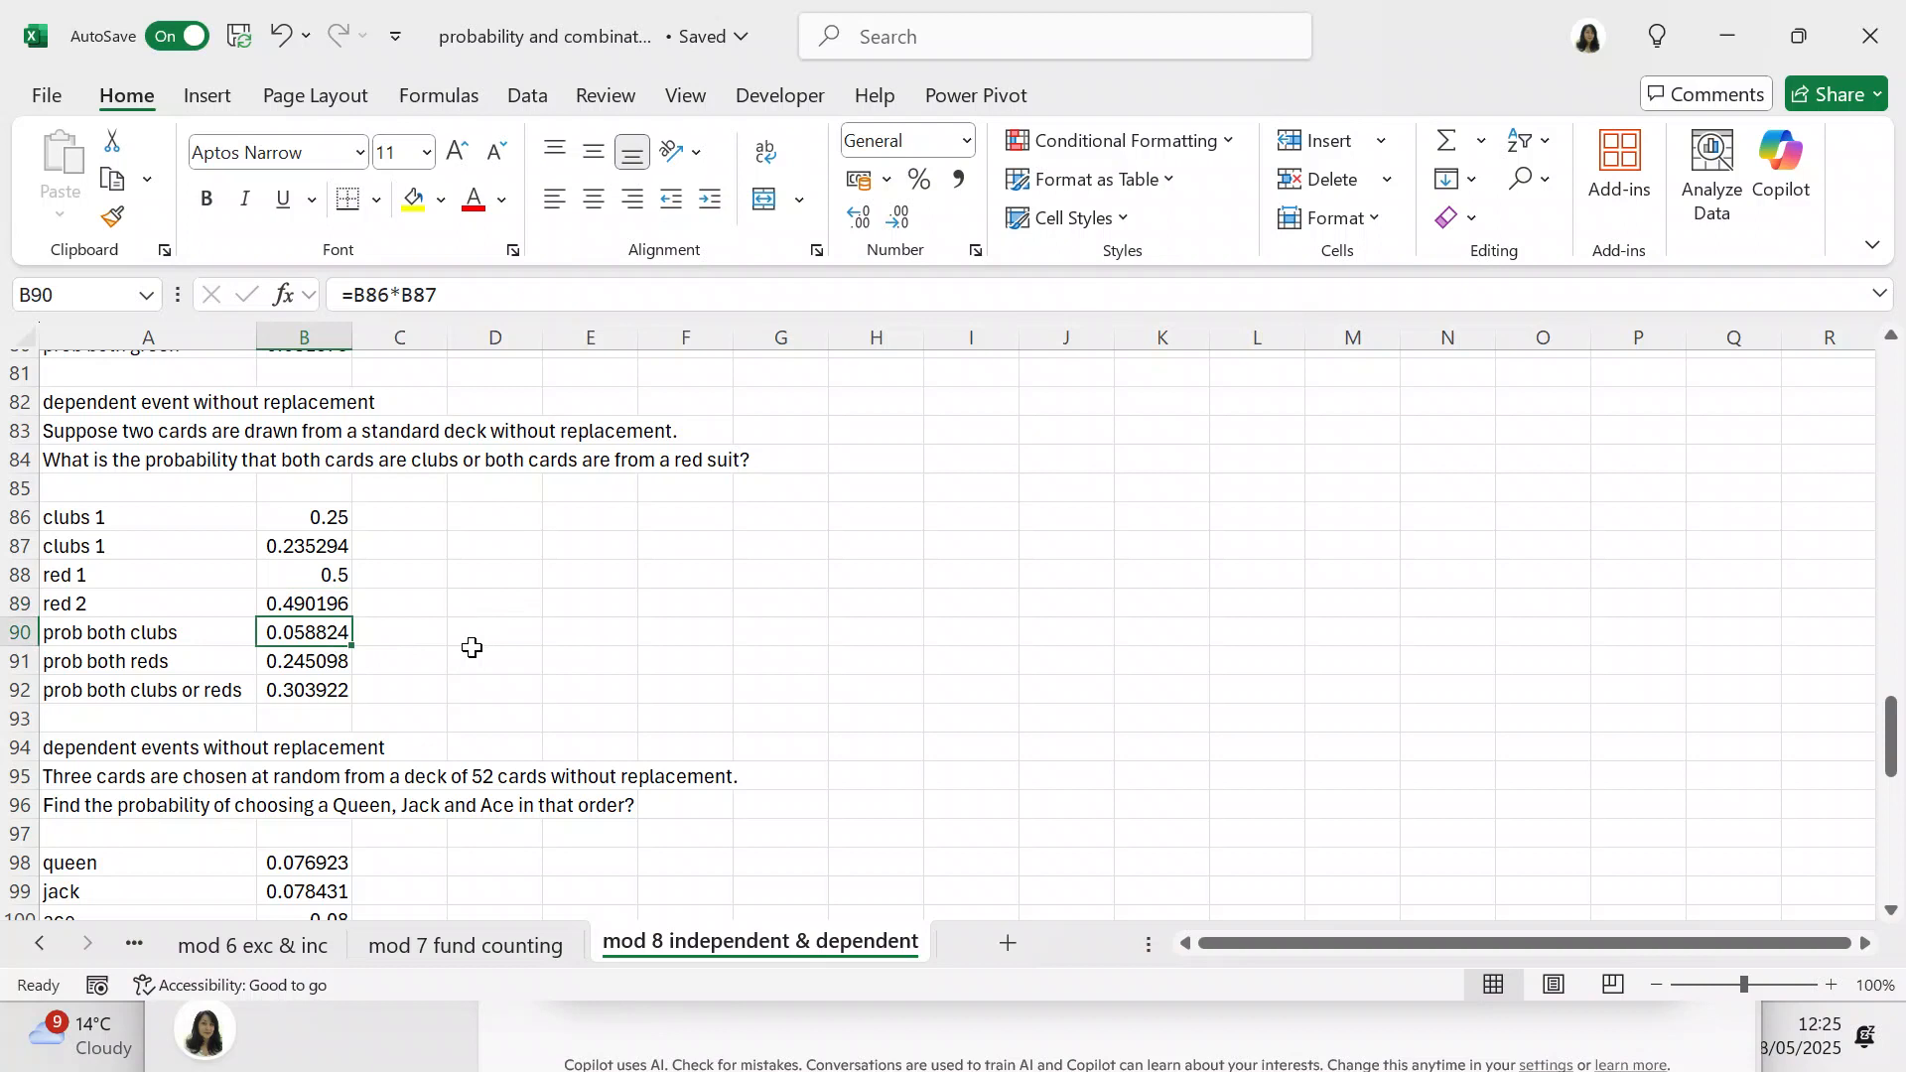
{"action": "left_click_drag", "start_coordinate": [338, 663], "coordinate": [494, 664]}
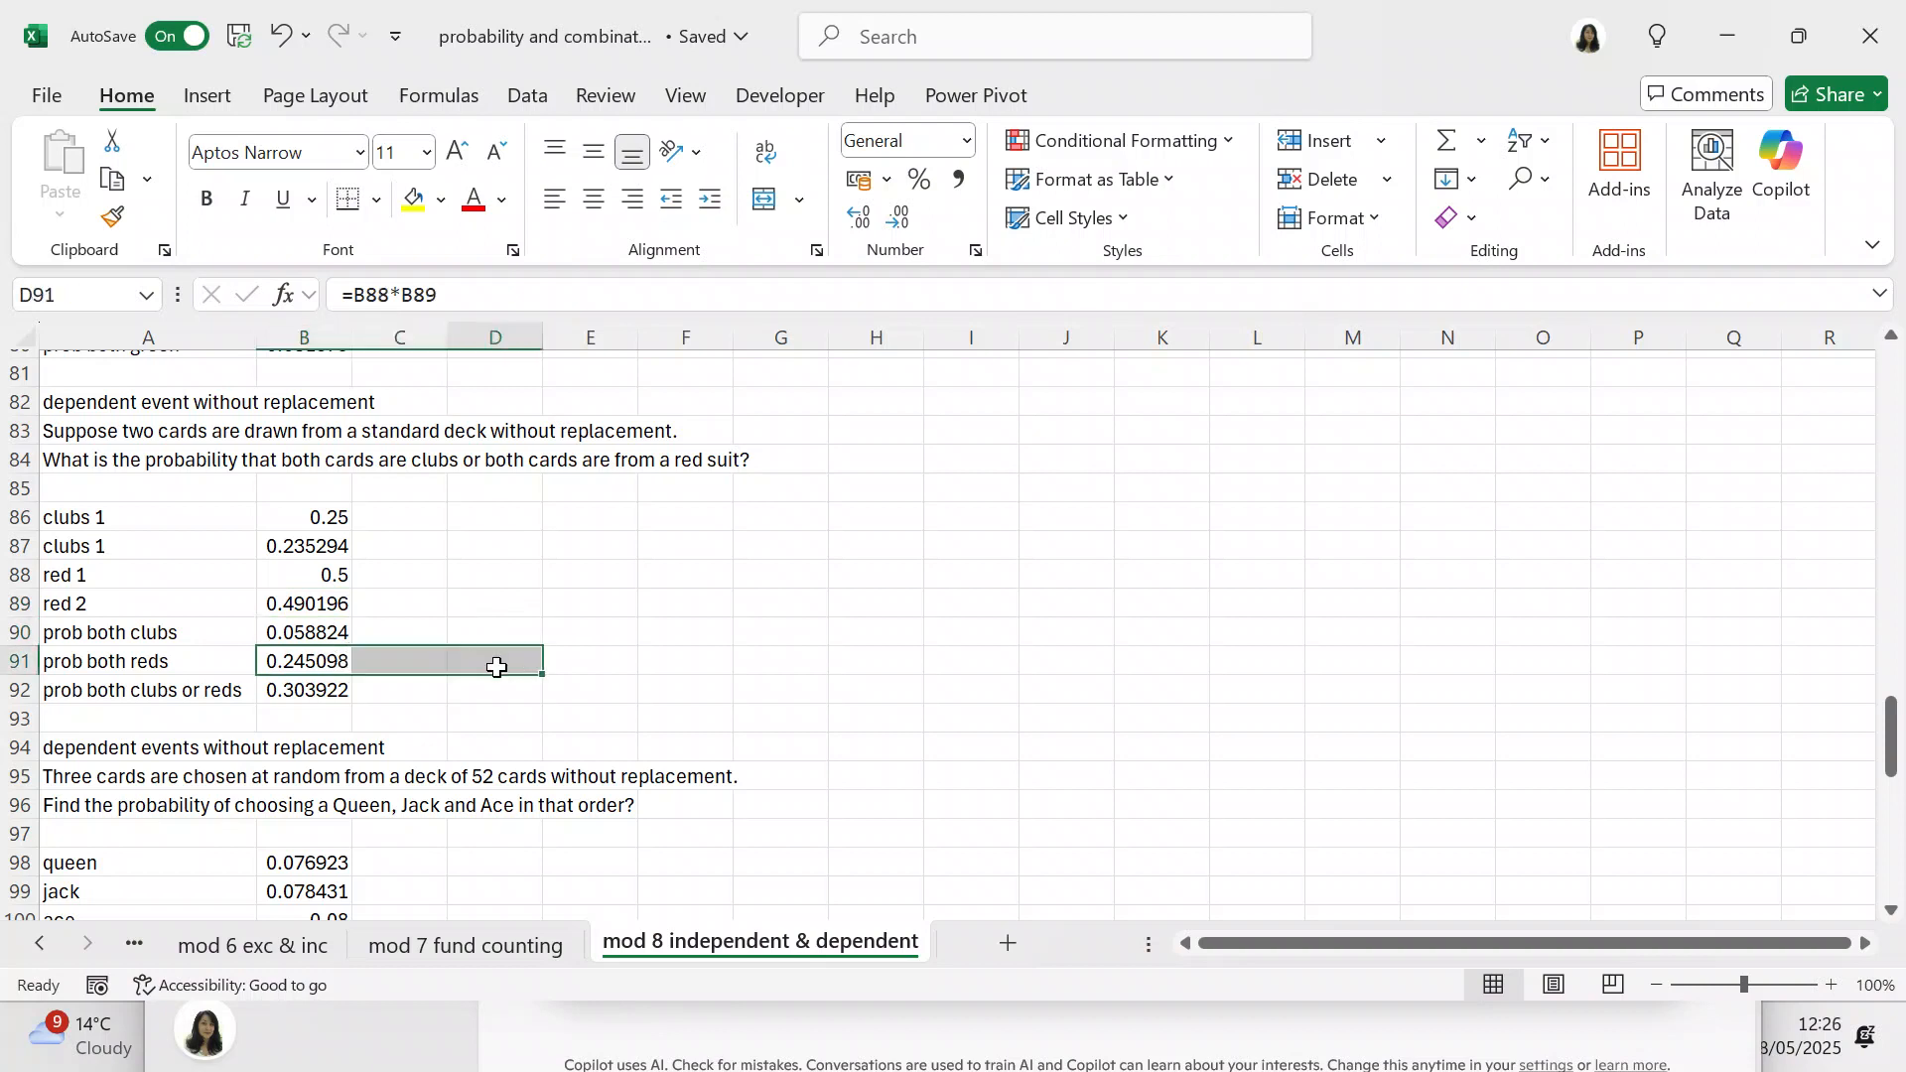
{"action": "left_click", "coordinate": [493, 664]}
{"action": "left_click", "coordinate": [328, 652]}
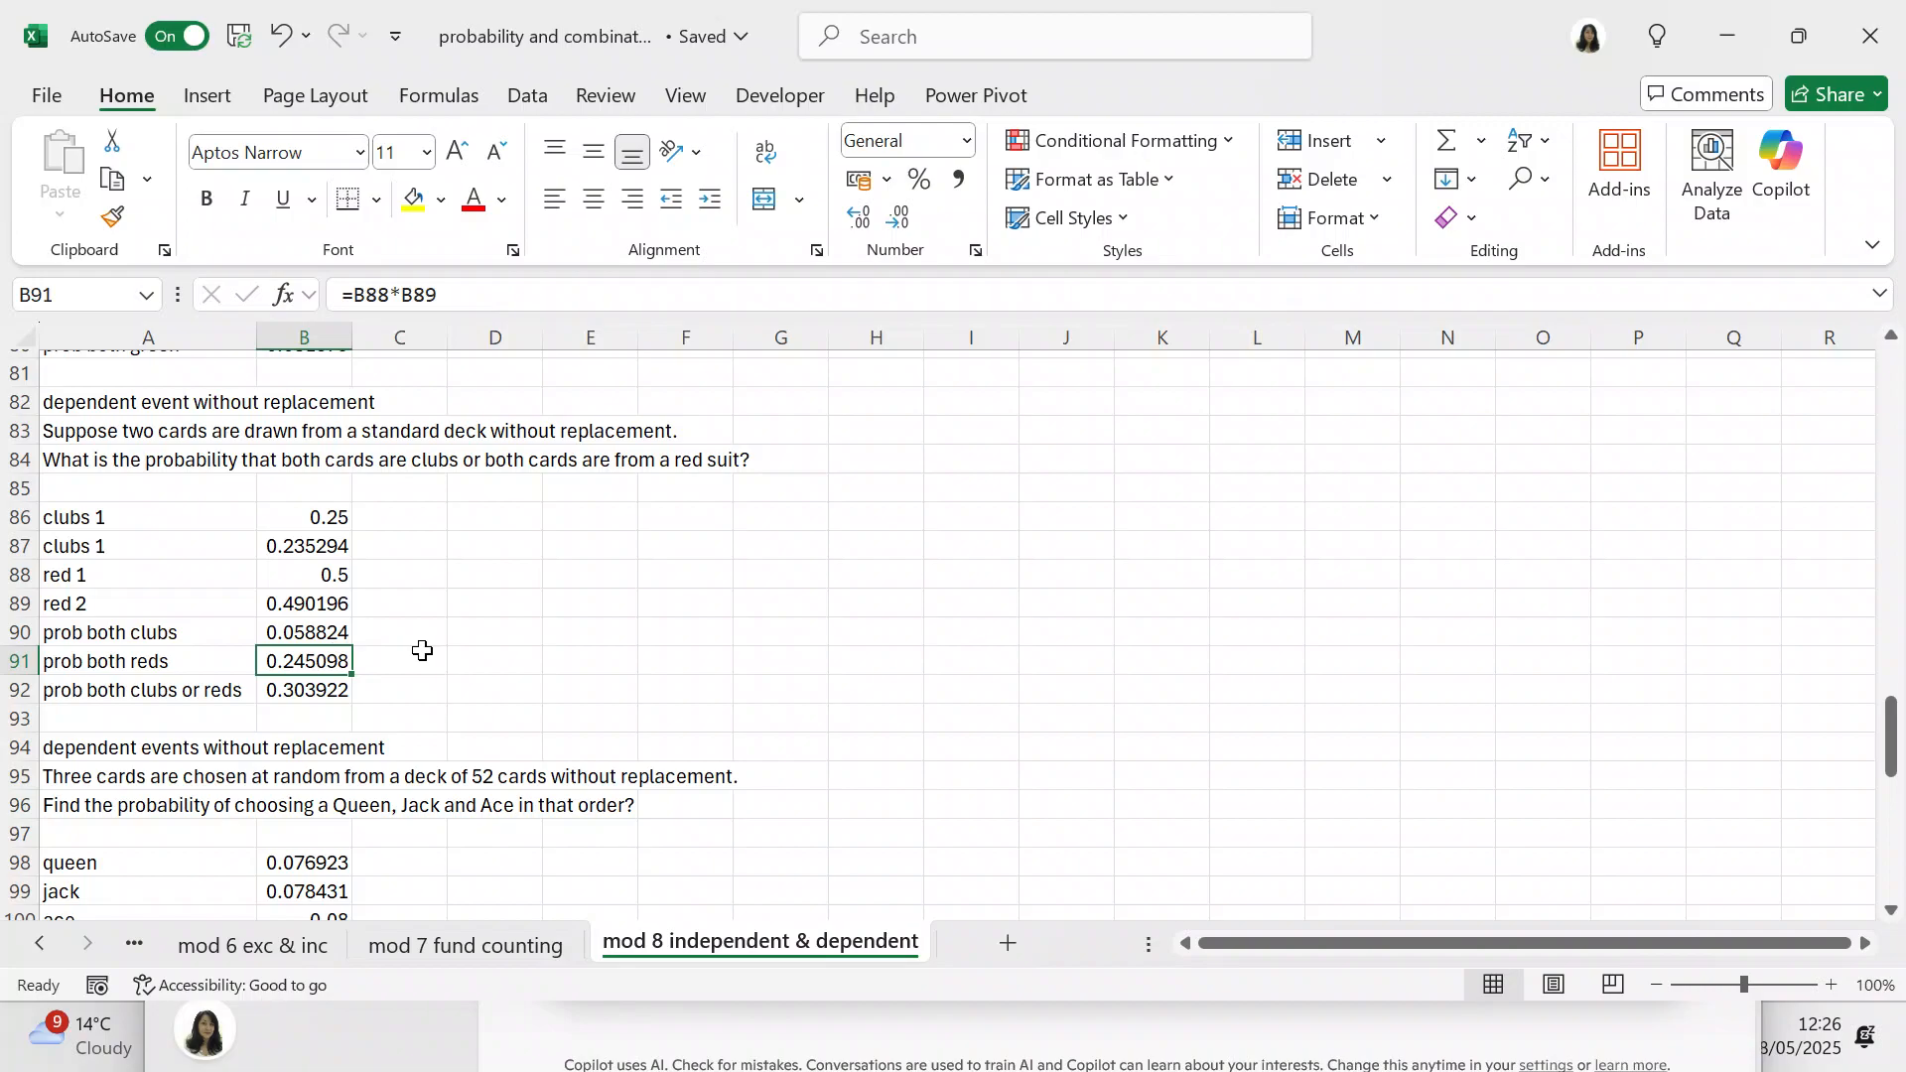
{"action": "left_click", "coordinate": [333, 690]}
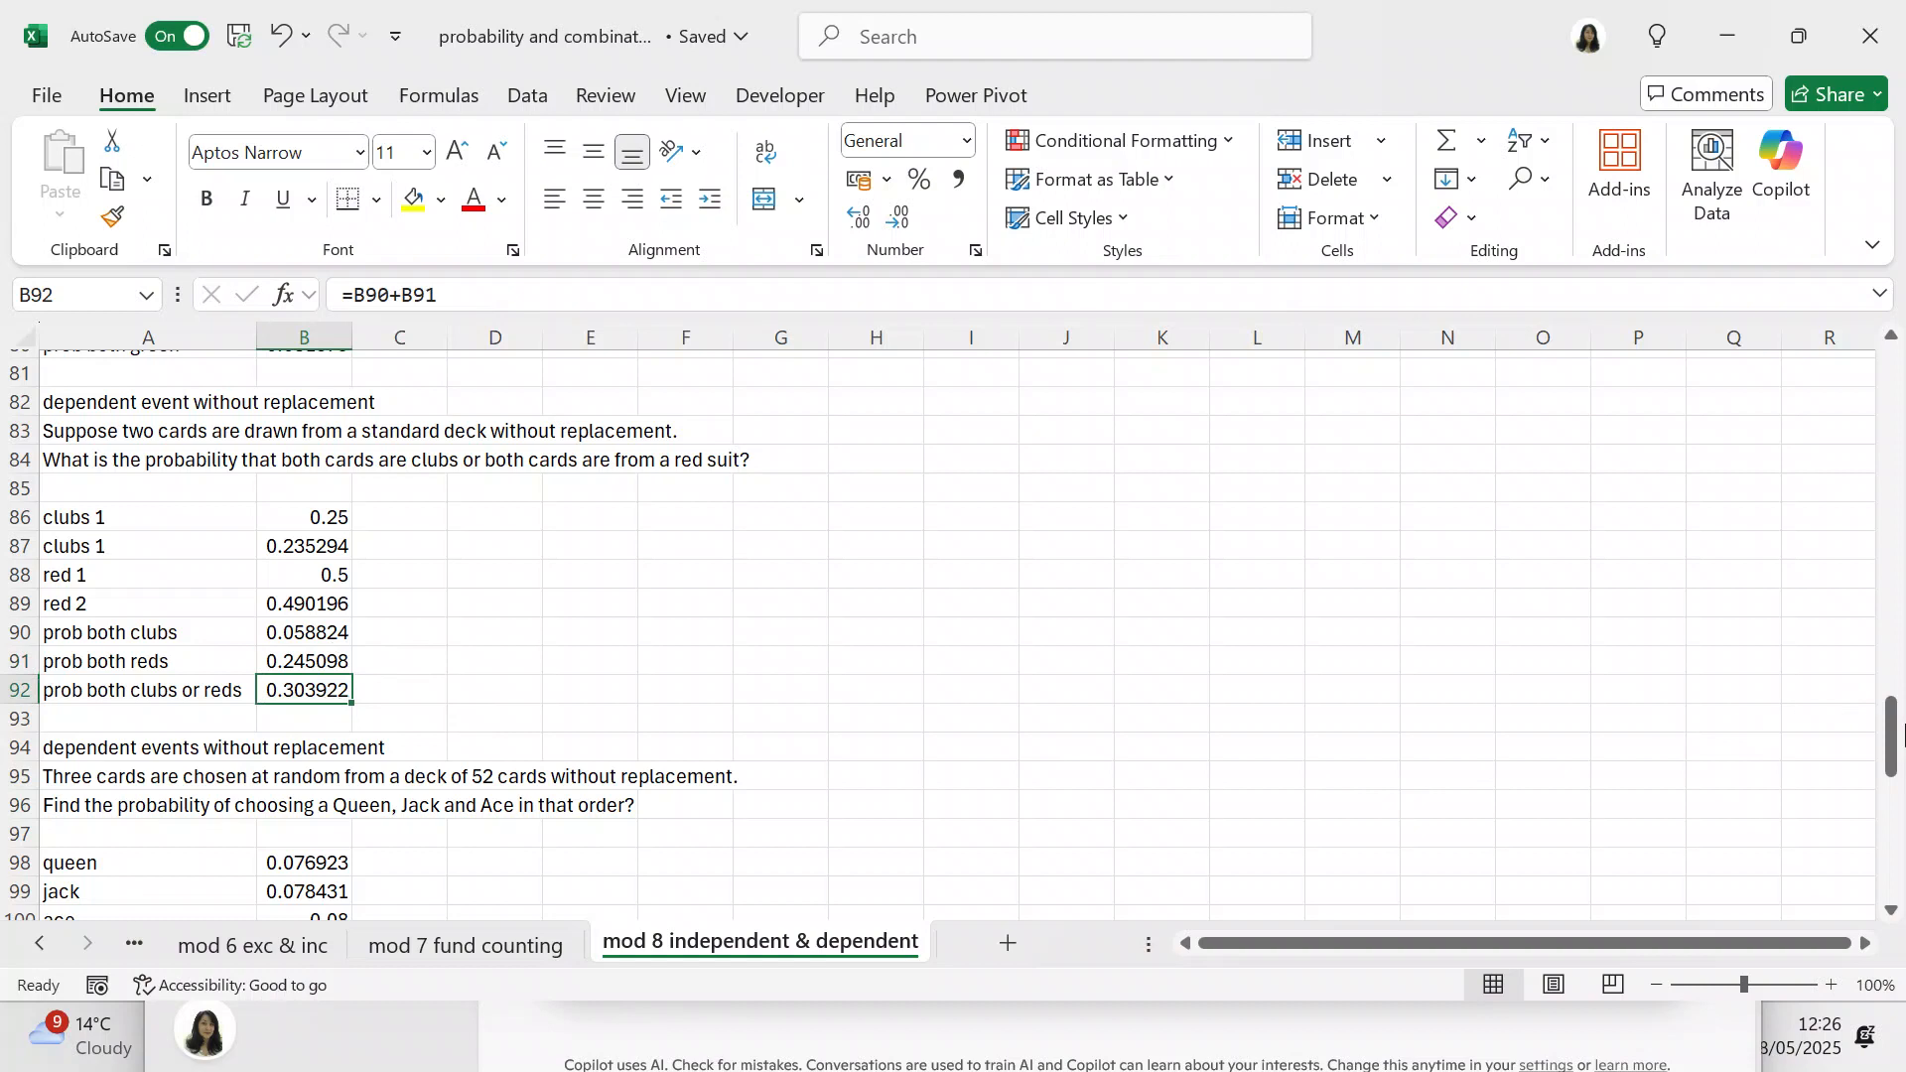
Step: Examine the formulas in B98 to B101 behind drawing a queen, jack and ace in that order
{"action": "left_click_drag", "start_coordinate": [1901, 735], "coordinate": [1891, 790]}
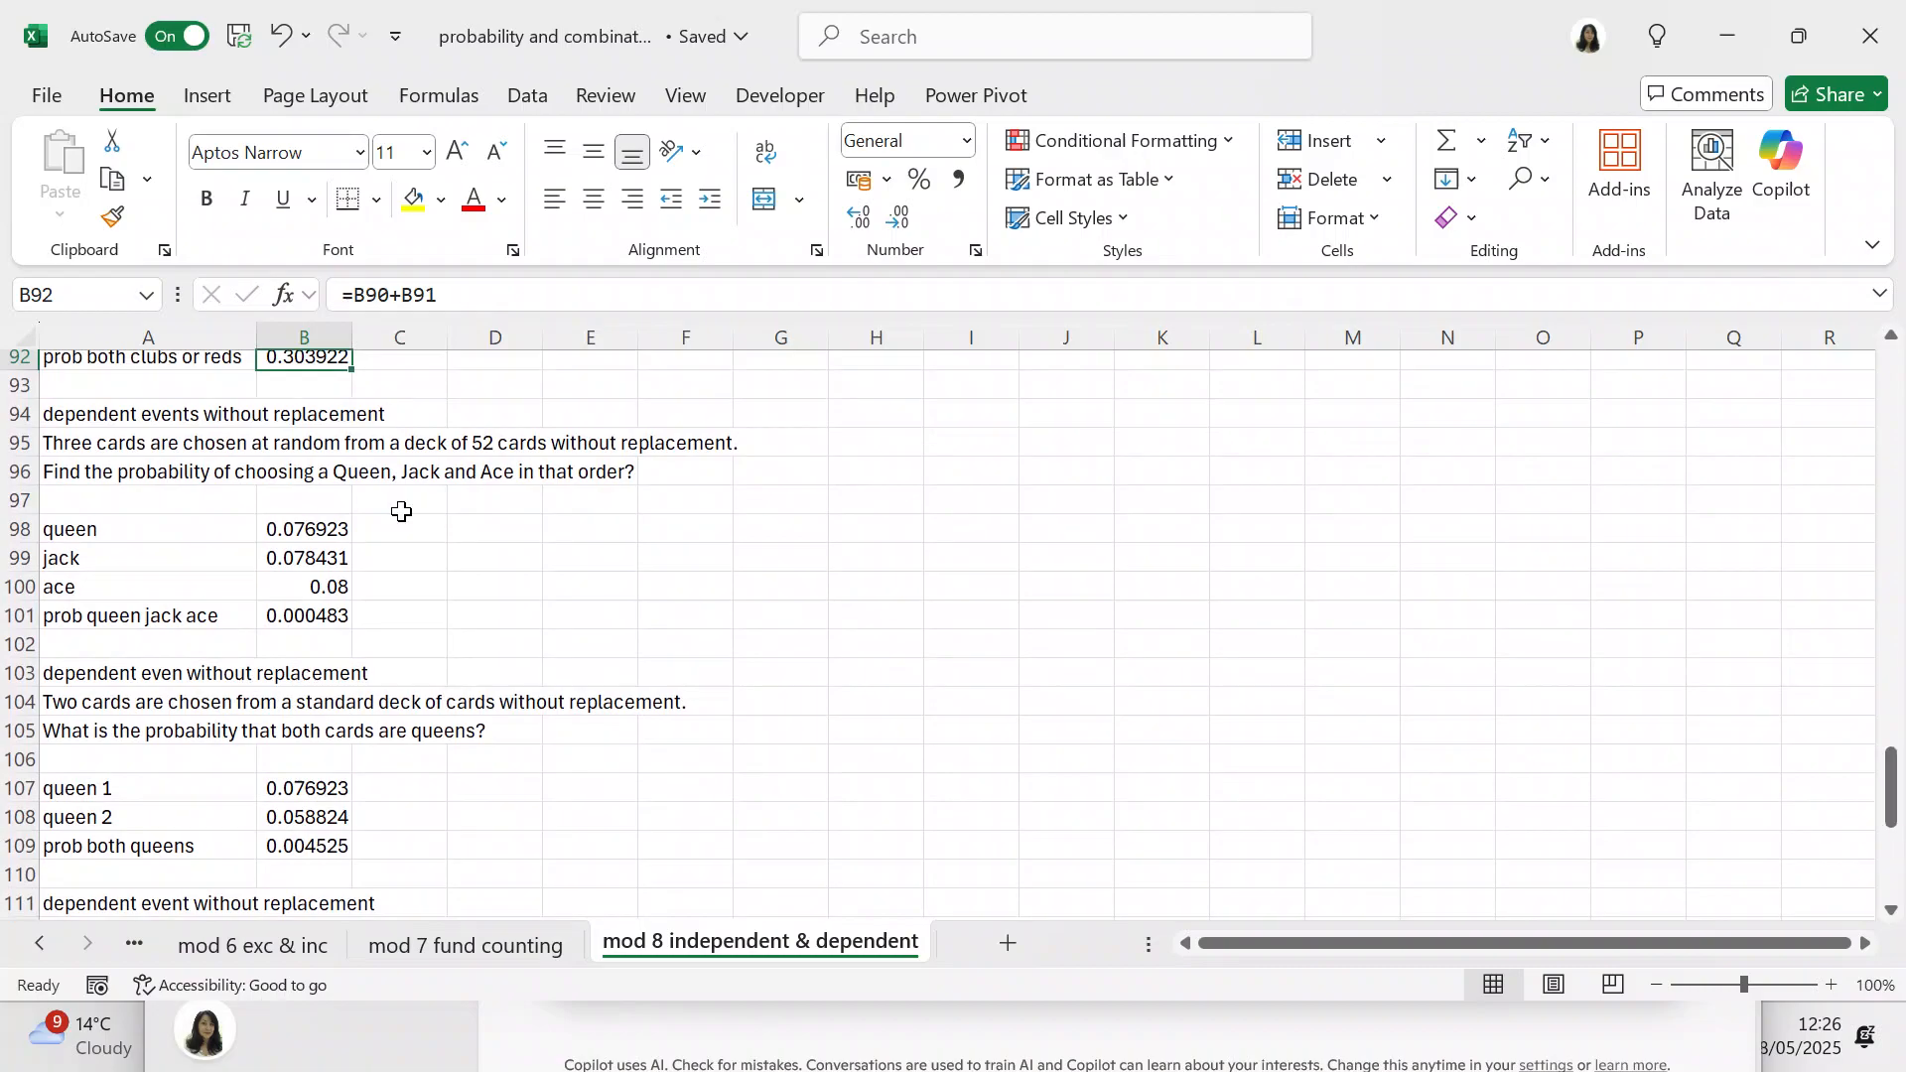
{"action": "left_click", "coordinate": [337, 530]}
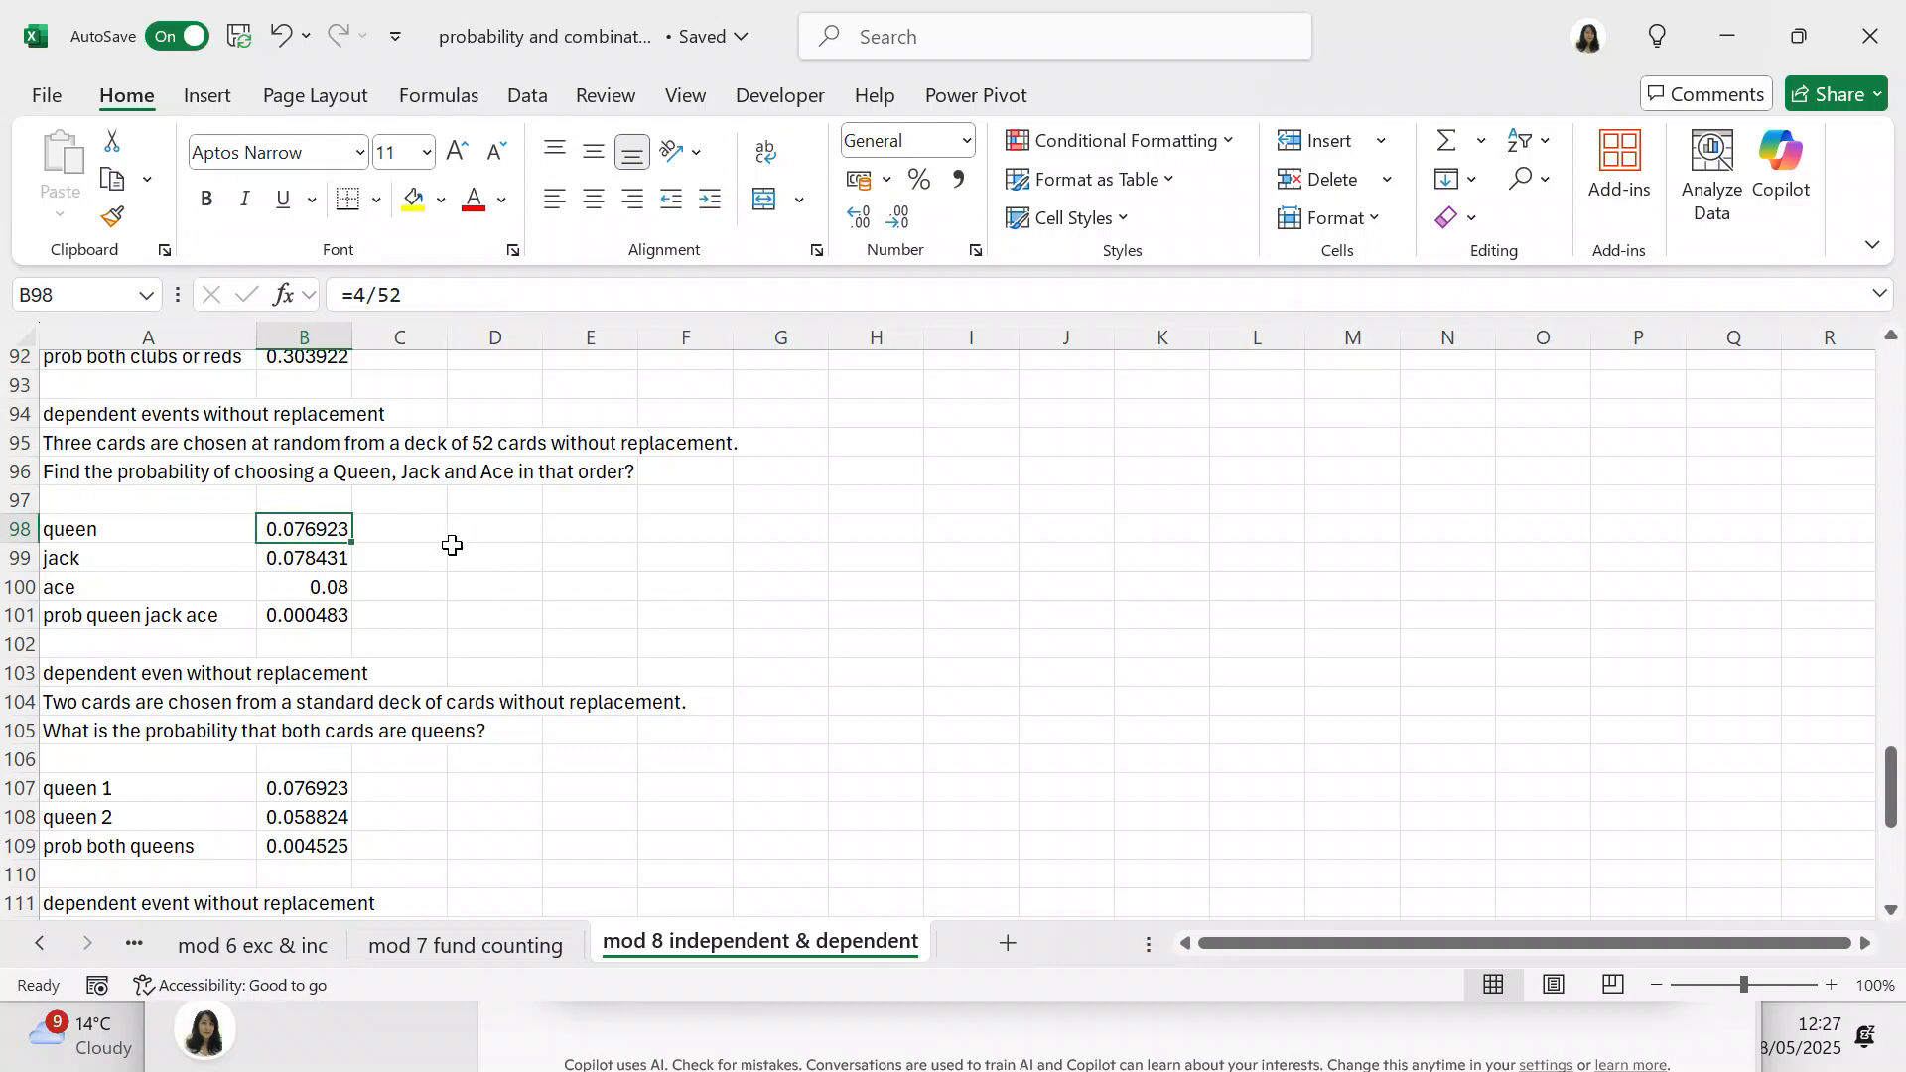
{"action": "left_click", "coordinate": [332, 554]}
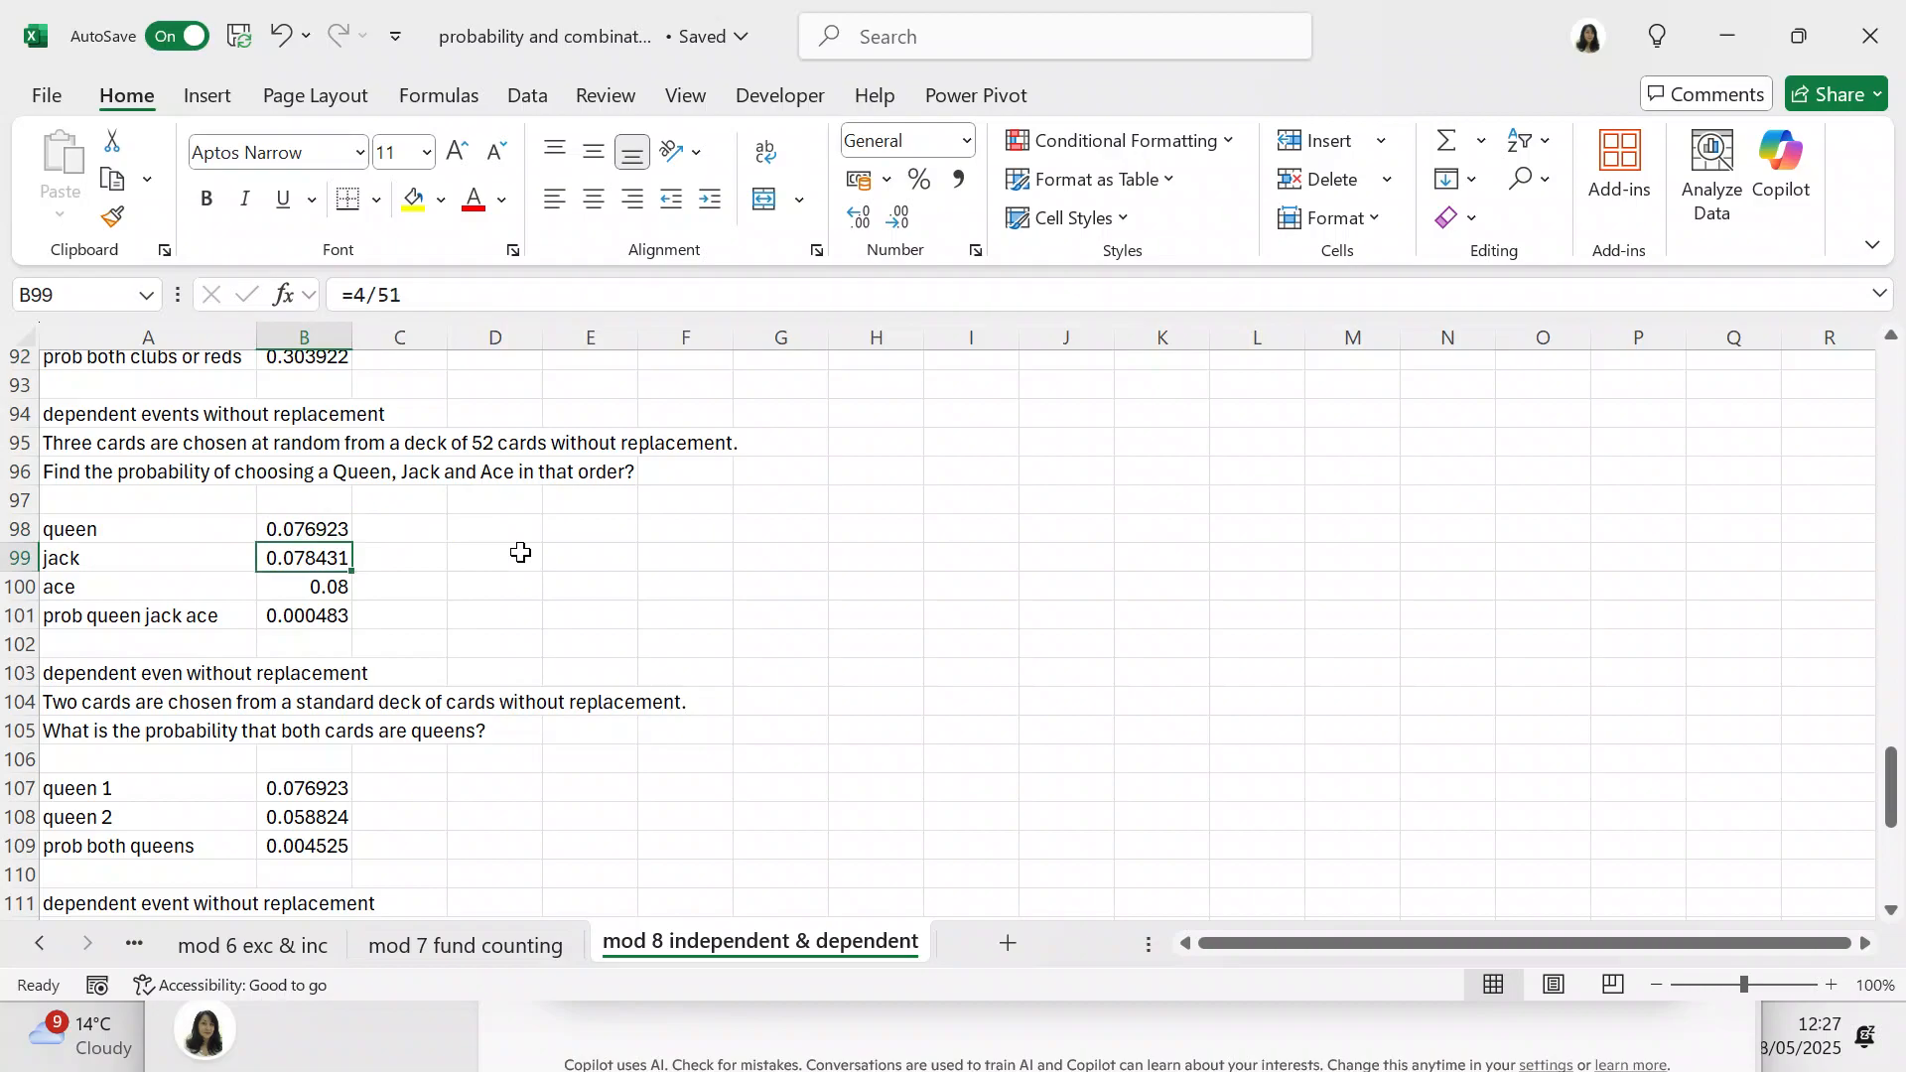
{"action": "left_click", "coordinate": [308, 588]}
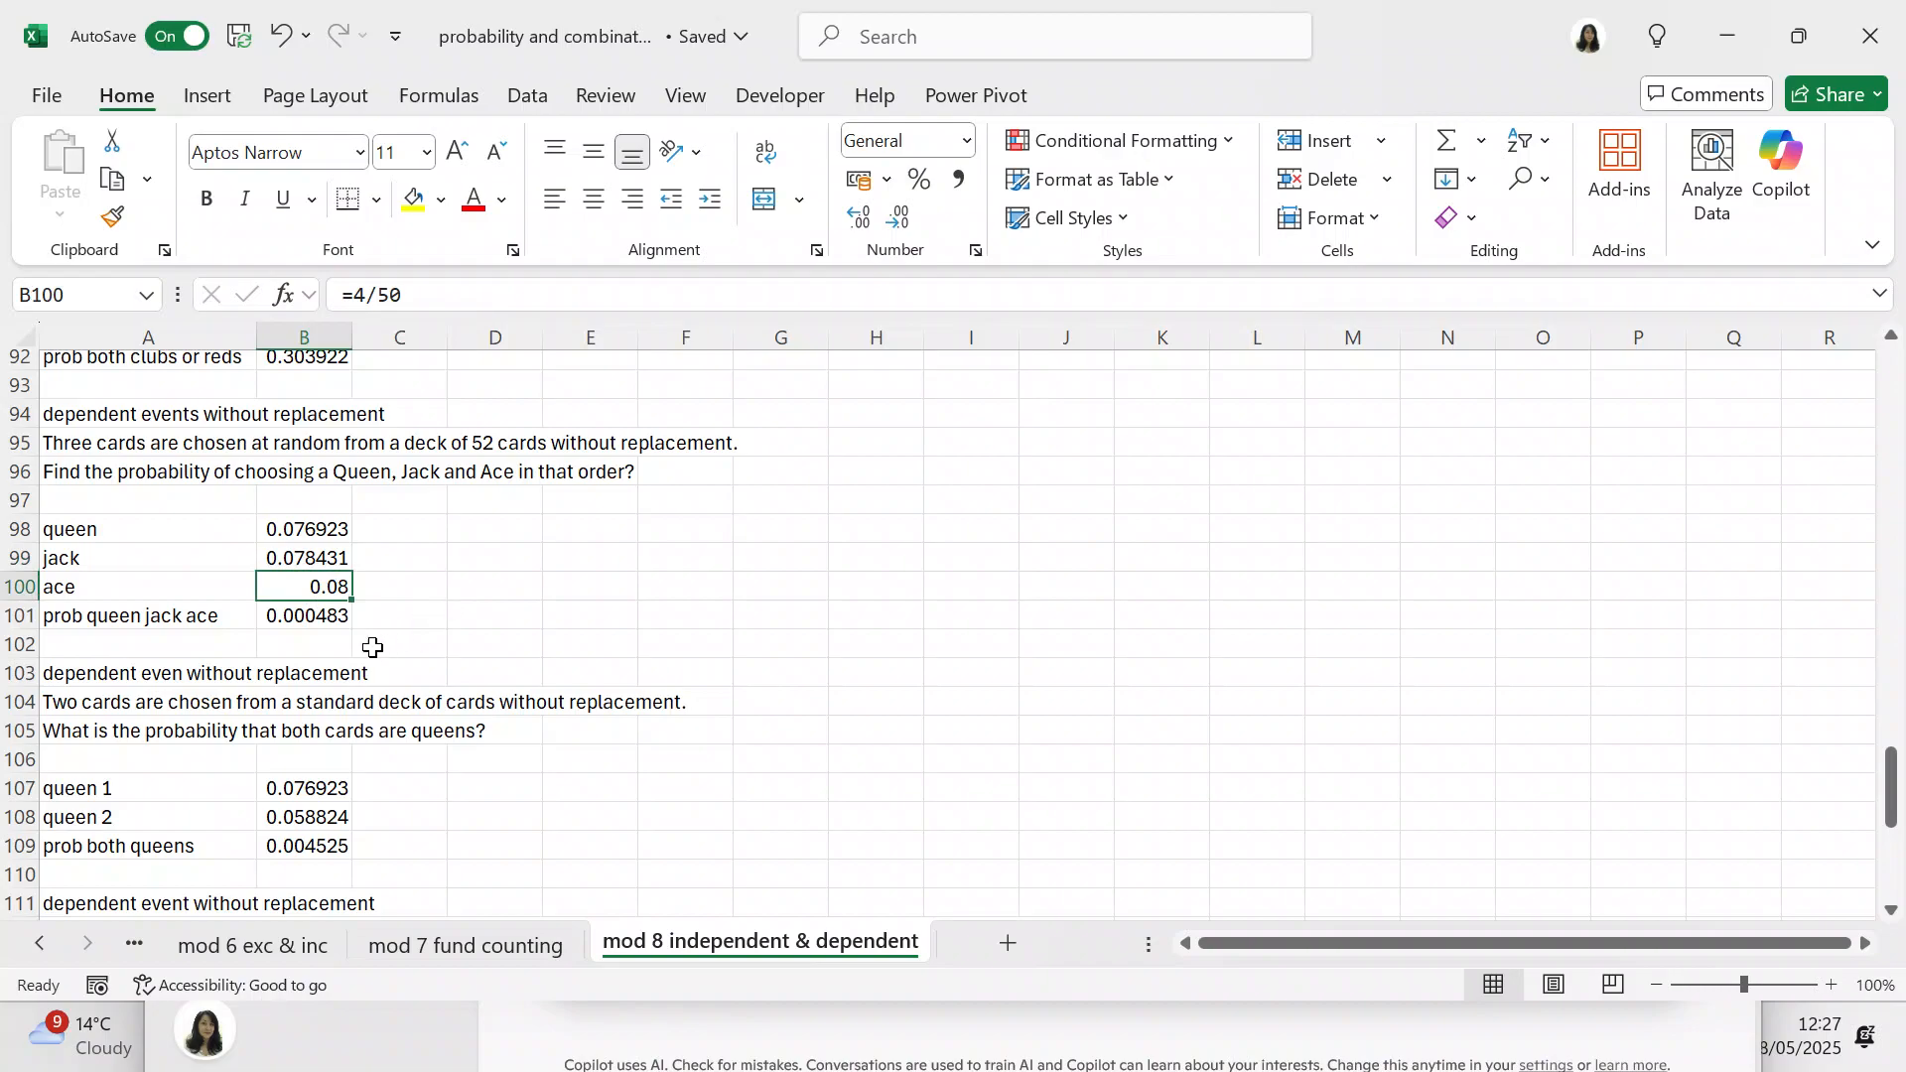
{"action": "left_click", "coordinate": [324, 615]}
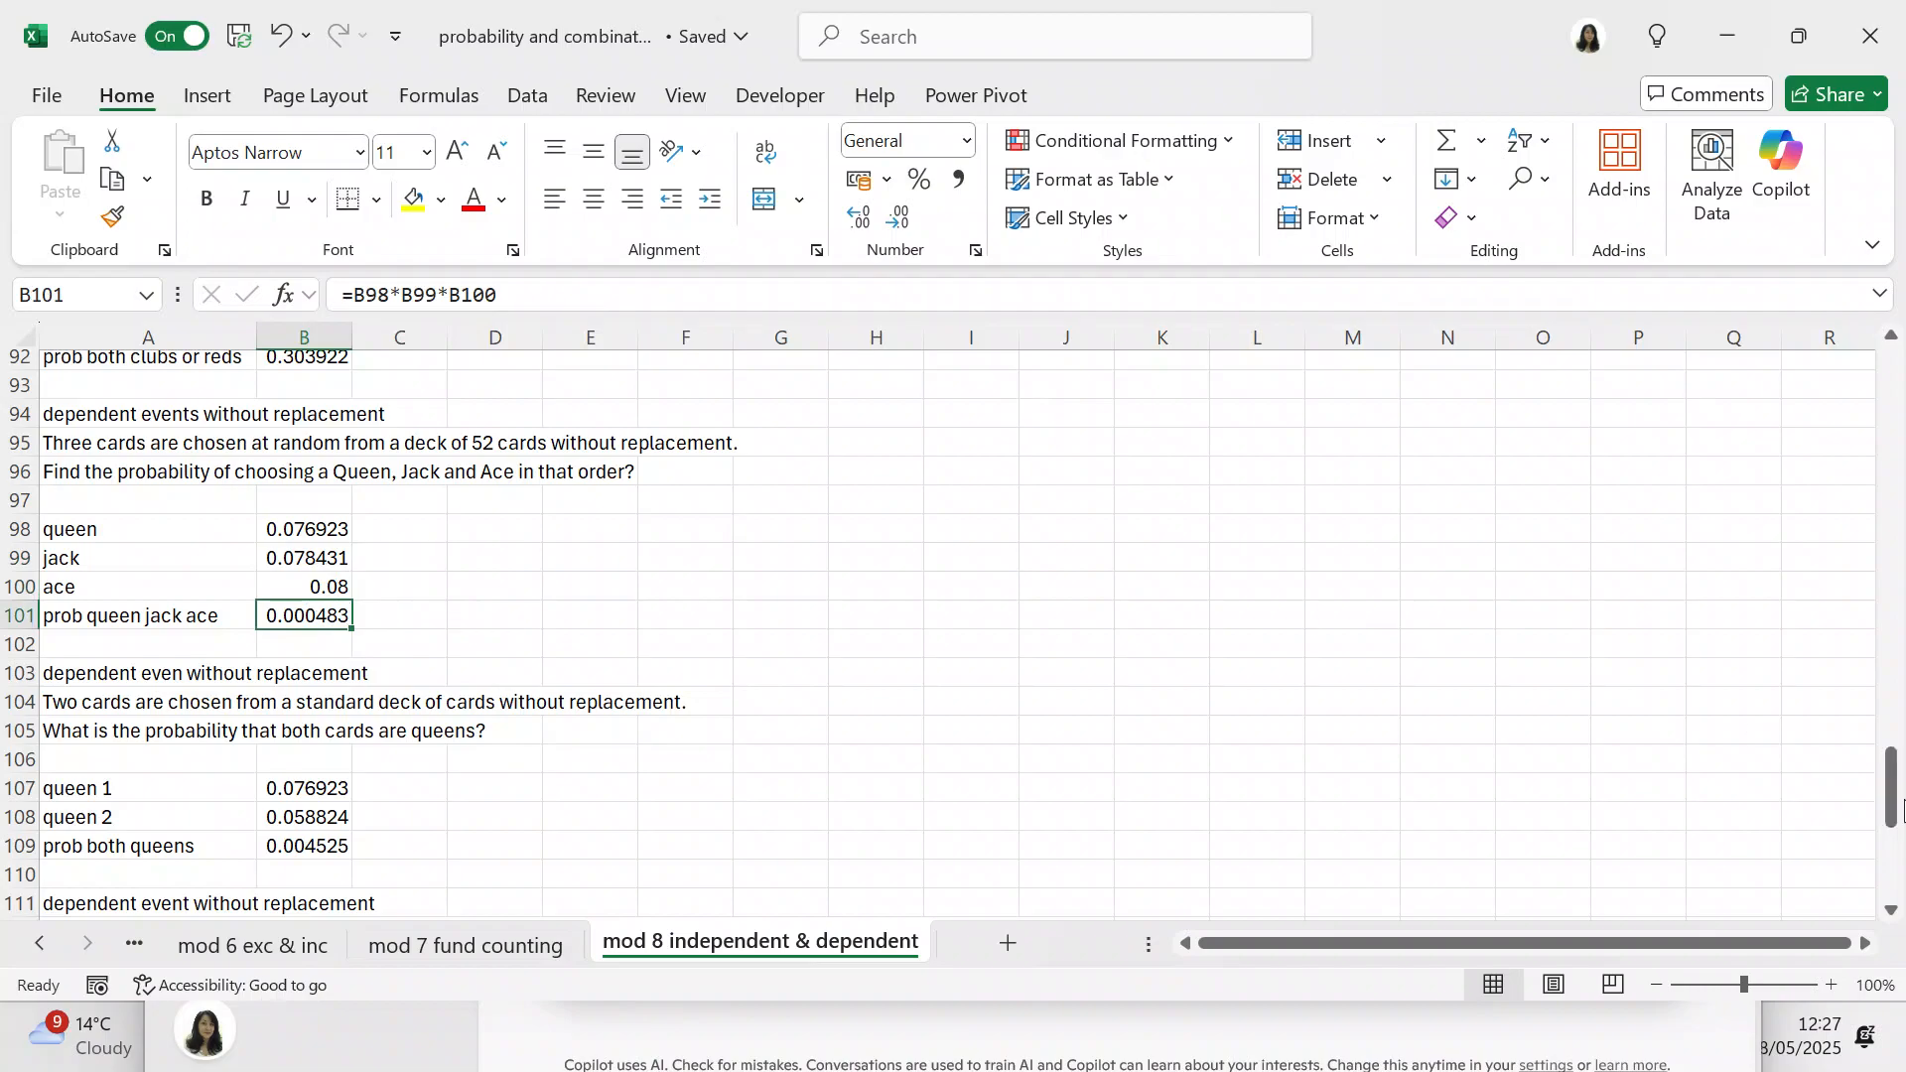
Step: Correct the heading in A103 above the two-queens problem to read "dependent event without replacement"
{"action": "left_click_drag", "start_coordinate": [1897, 797], "coordinate": [1892, 840]}
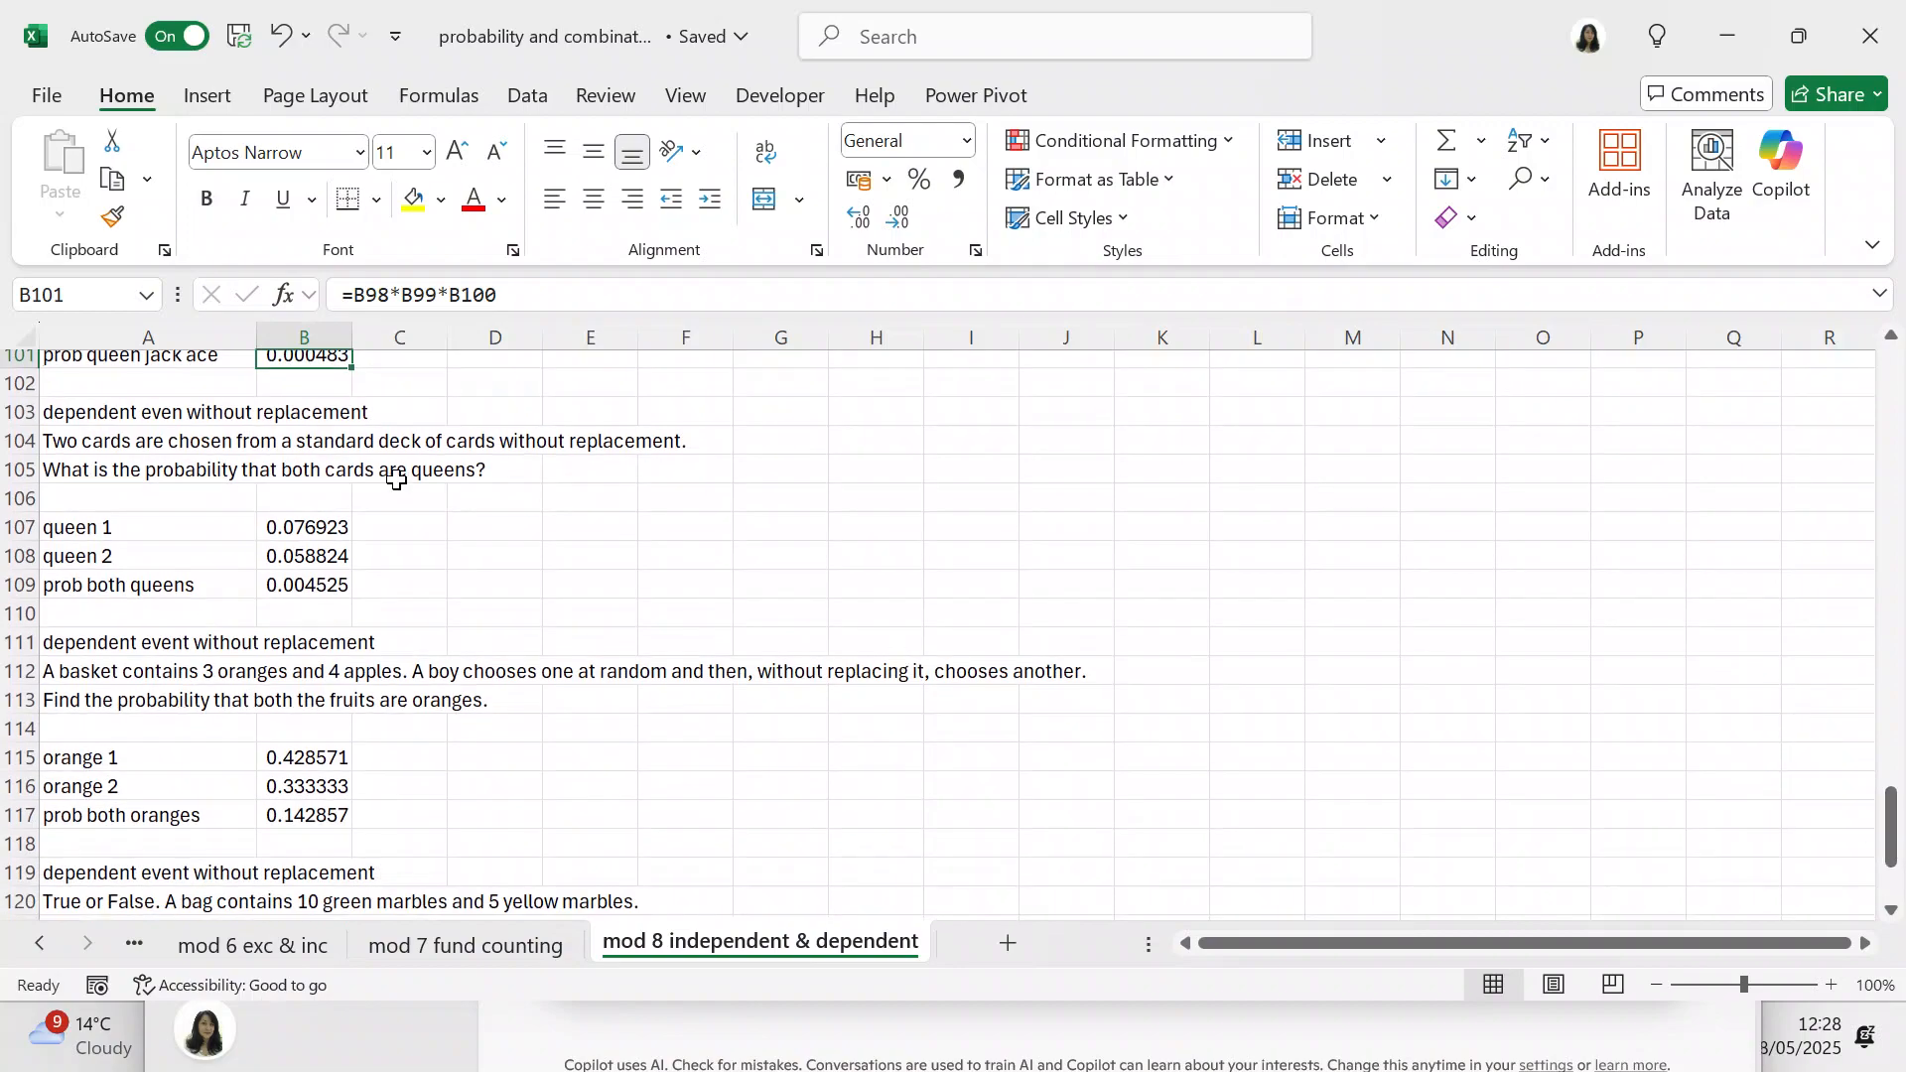
{"action": "left_click", "coordinate": [100, 411]}
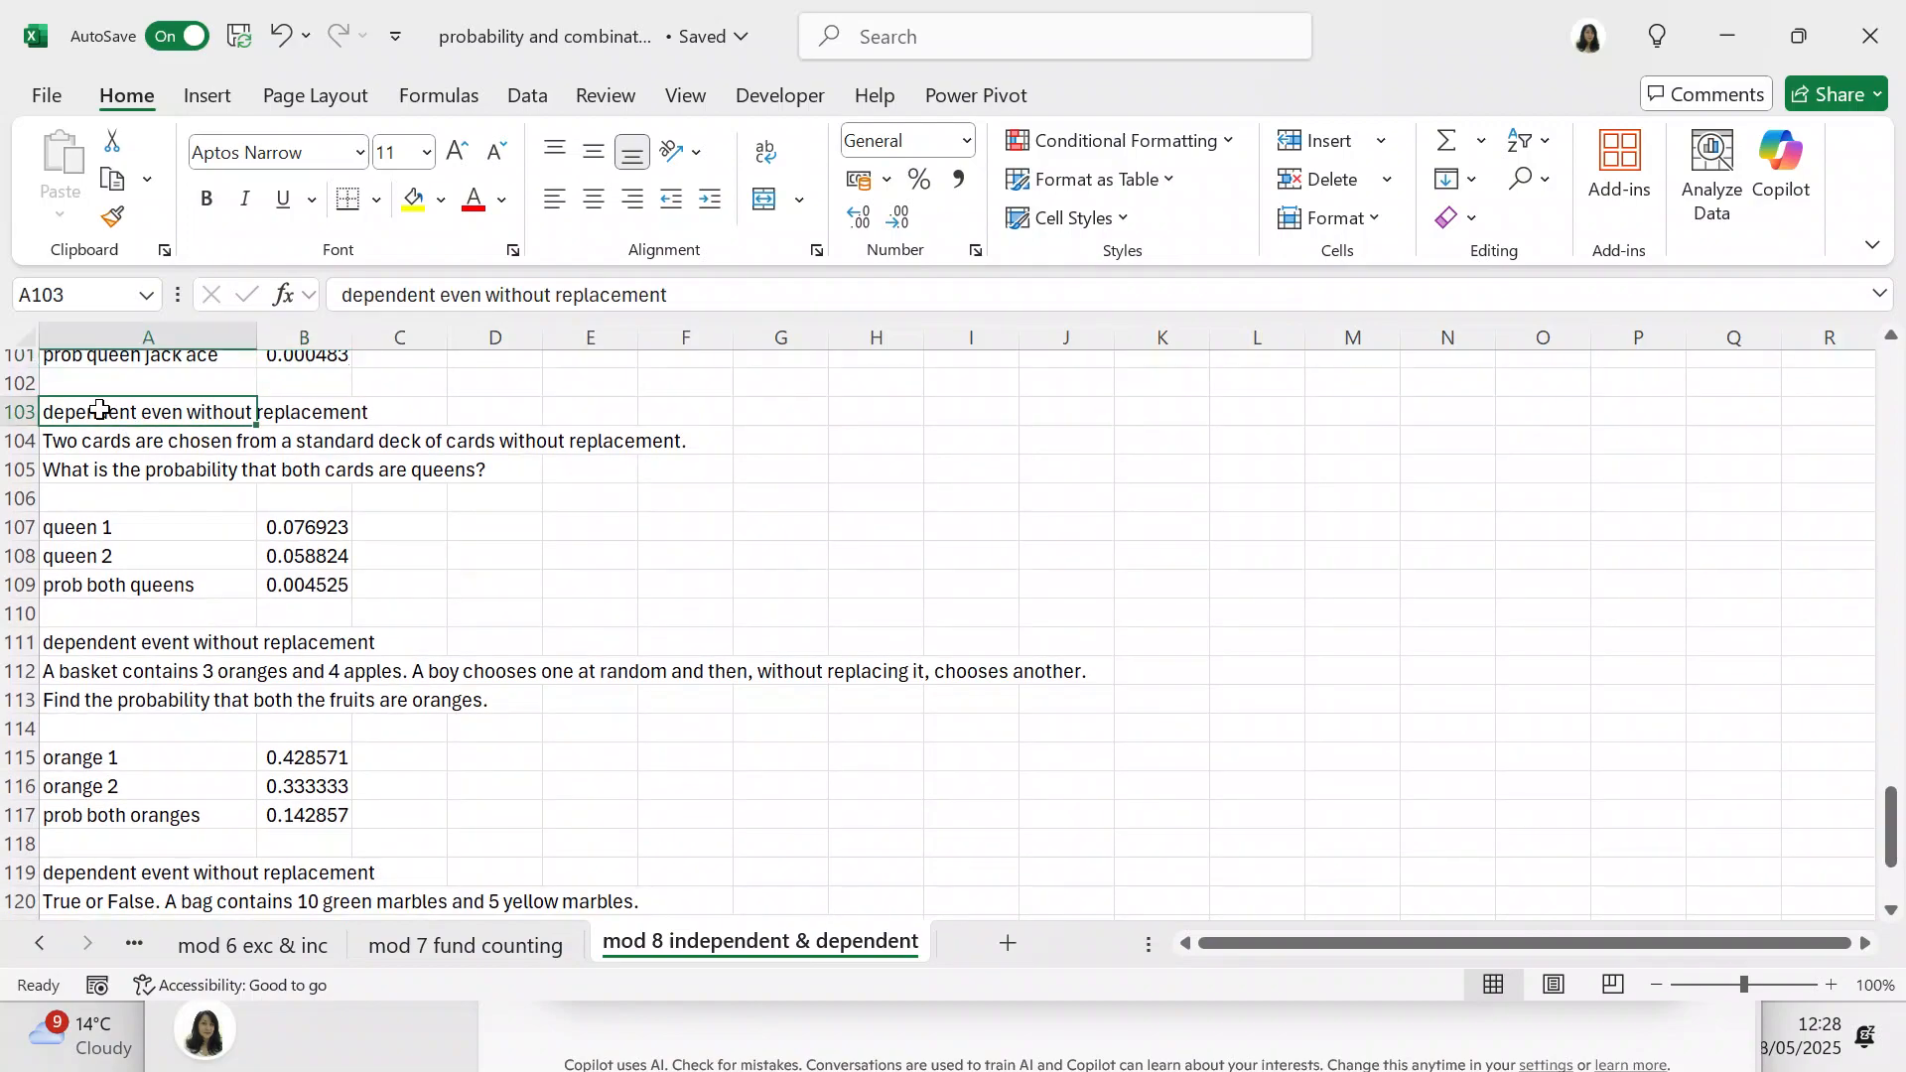
{"action": "left_click", "coordinate": [485, 295]}
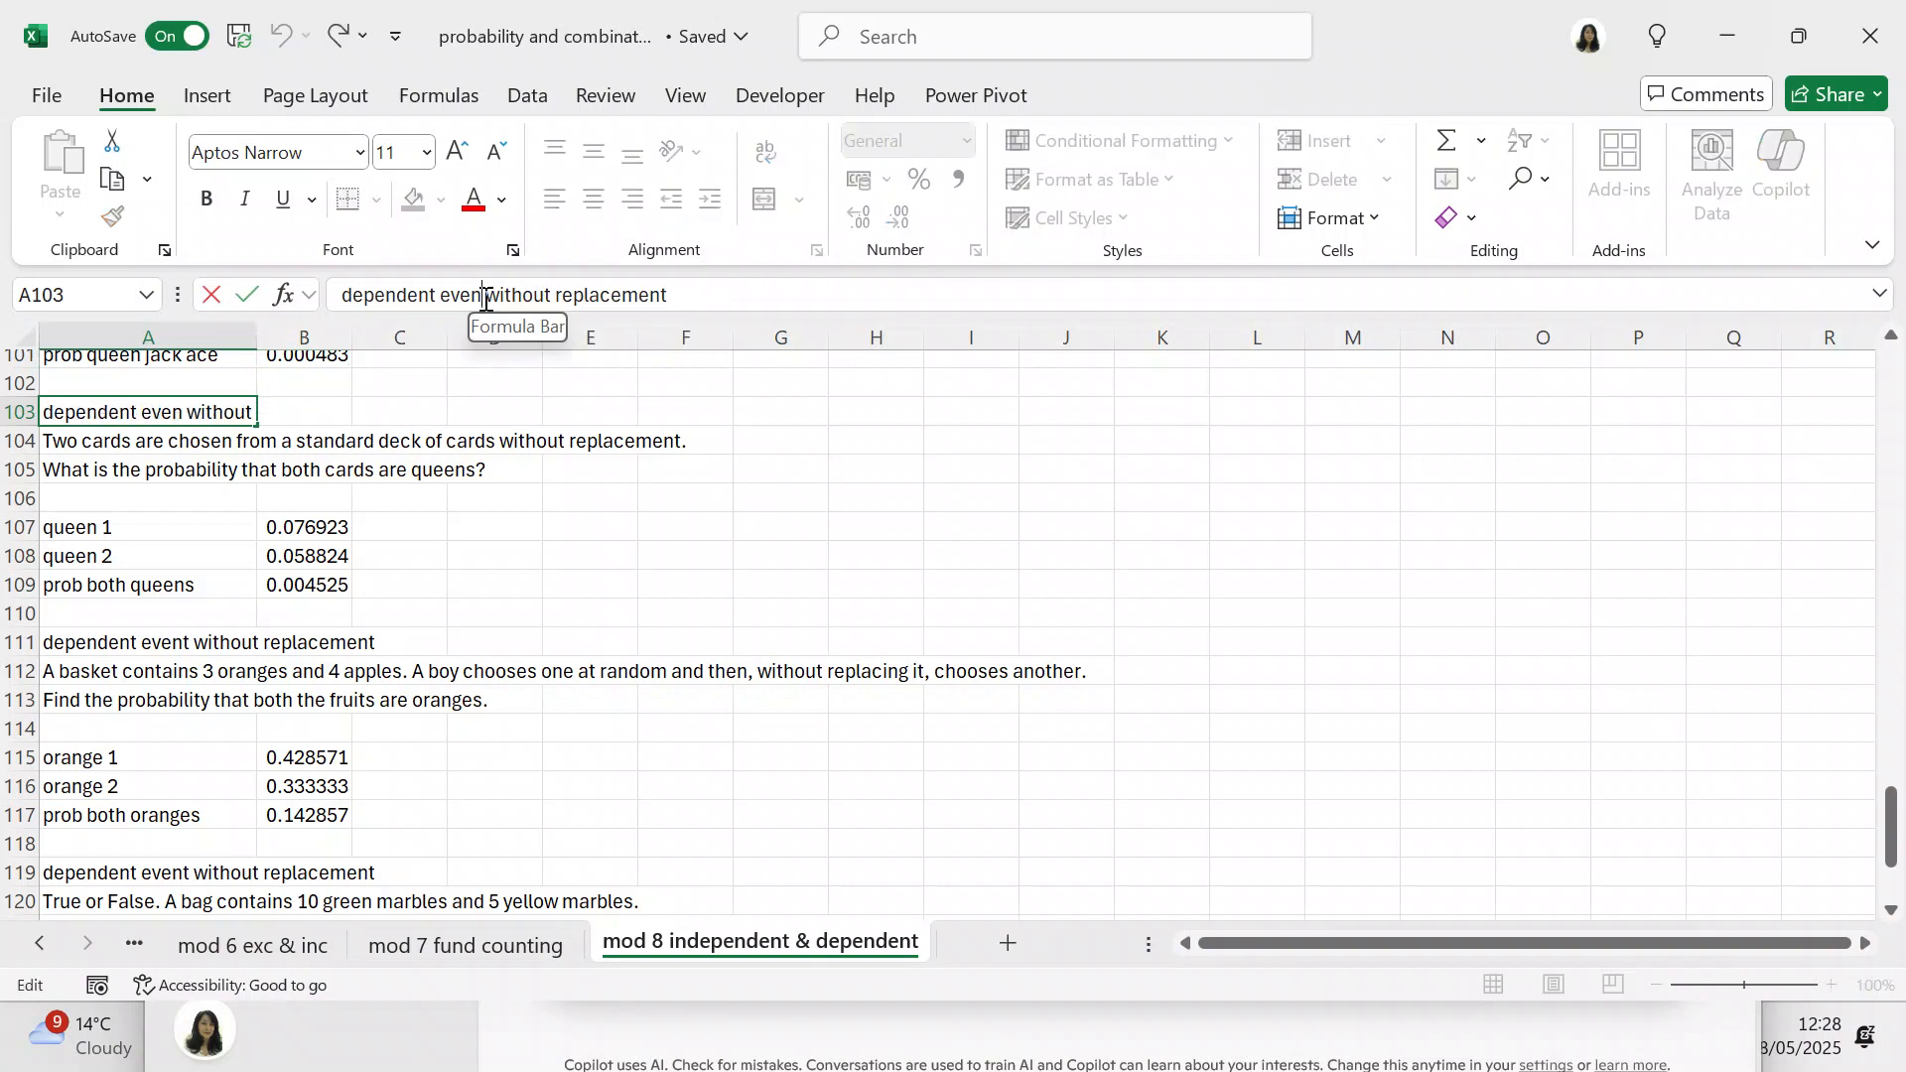
{"action": "type", "text": "t"}
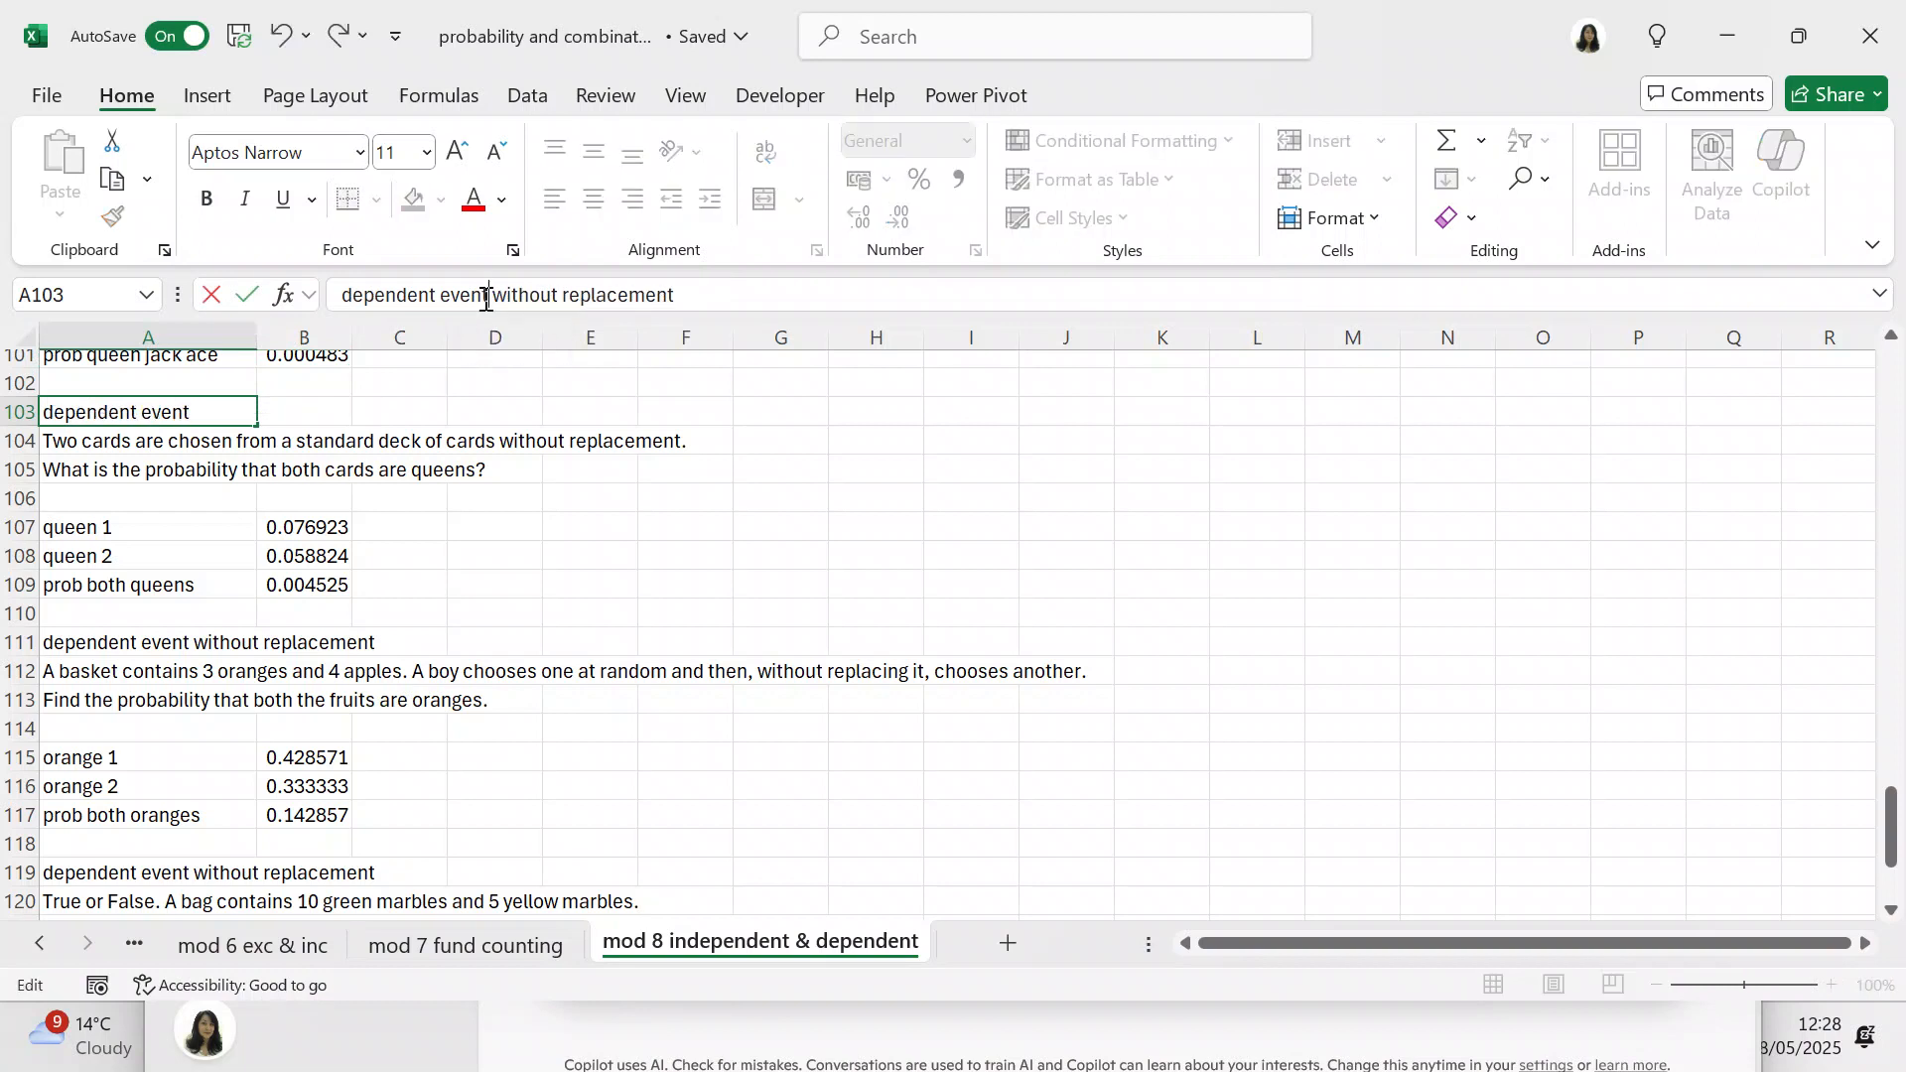
{"action": "left_click", "coordinate": [704, 493]}
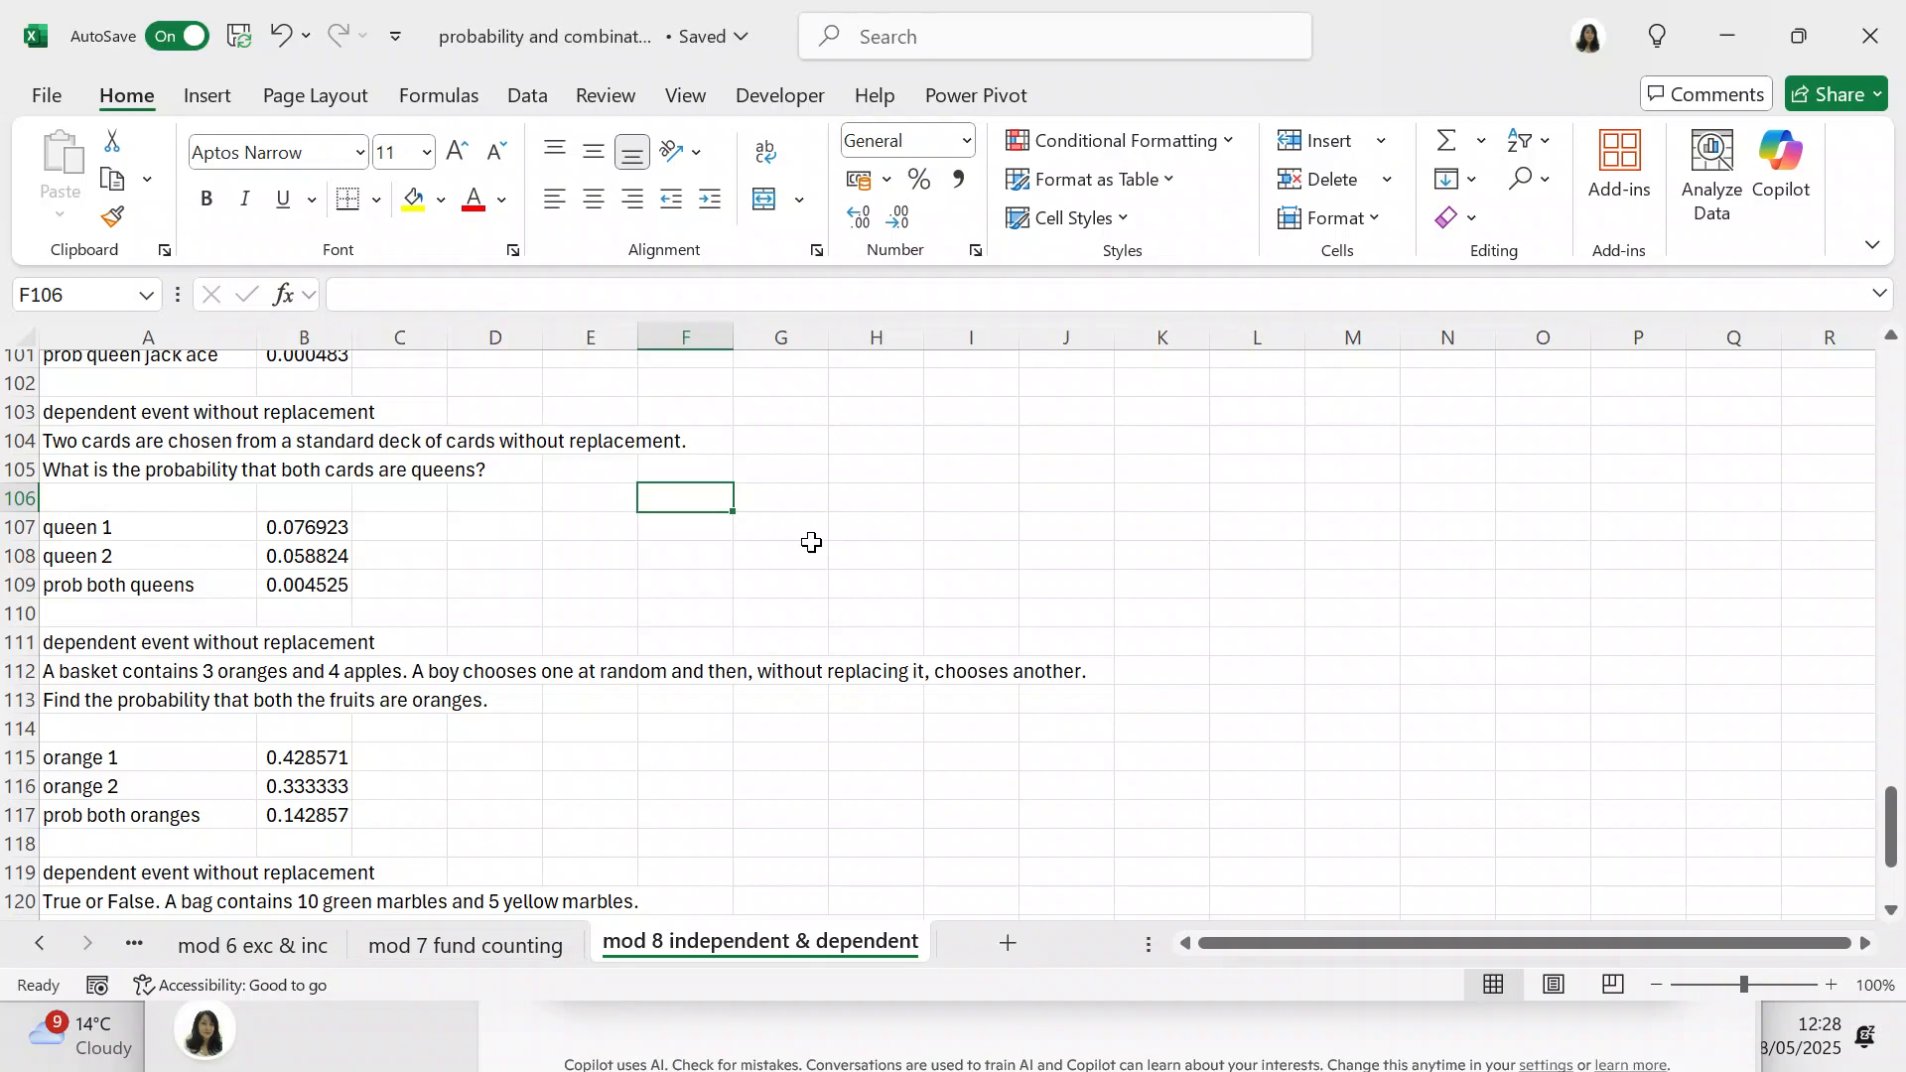
Step: Examine the formulas in B107 to B109 behind drawing two queens without replacement
{"action": "left_click", "coordinate": [328, 529]}
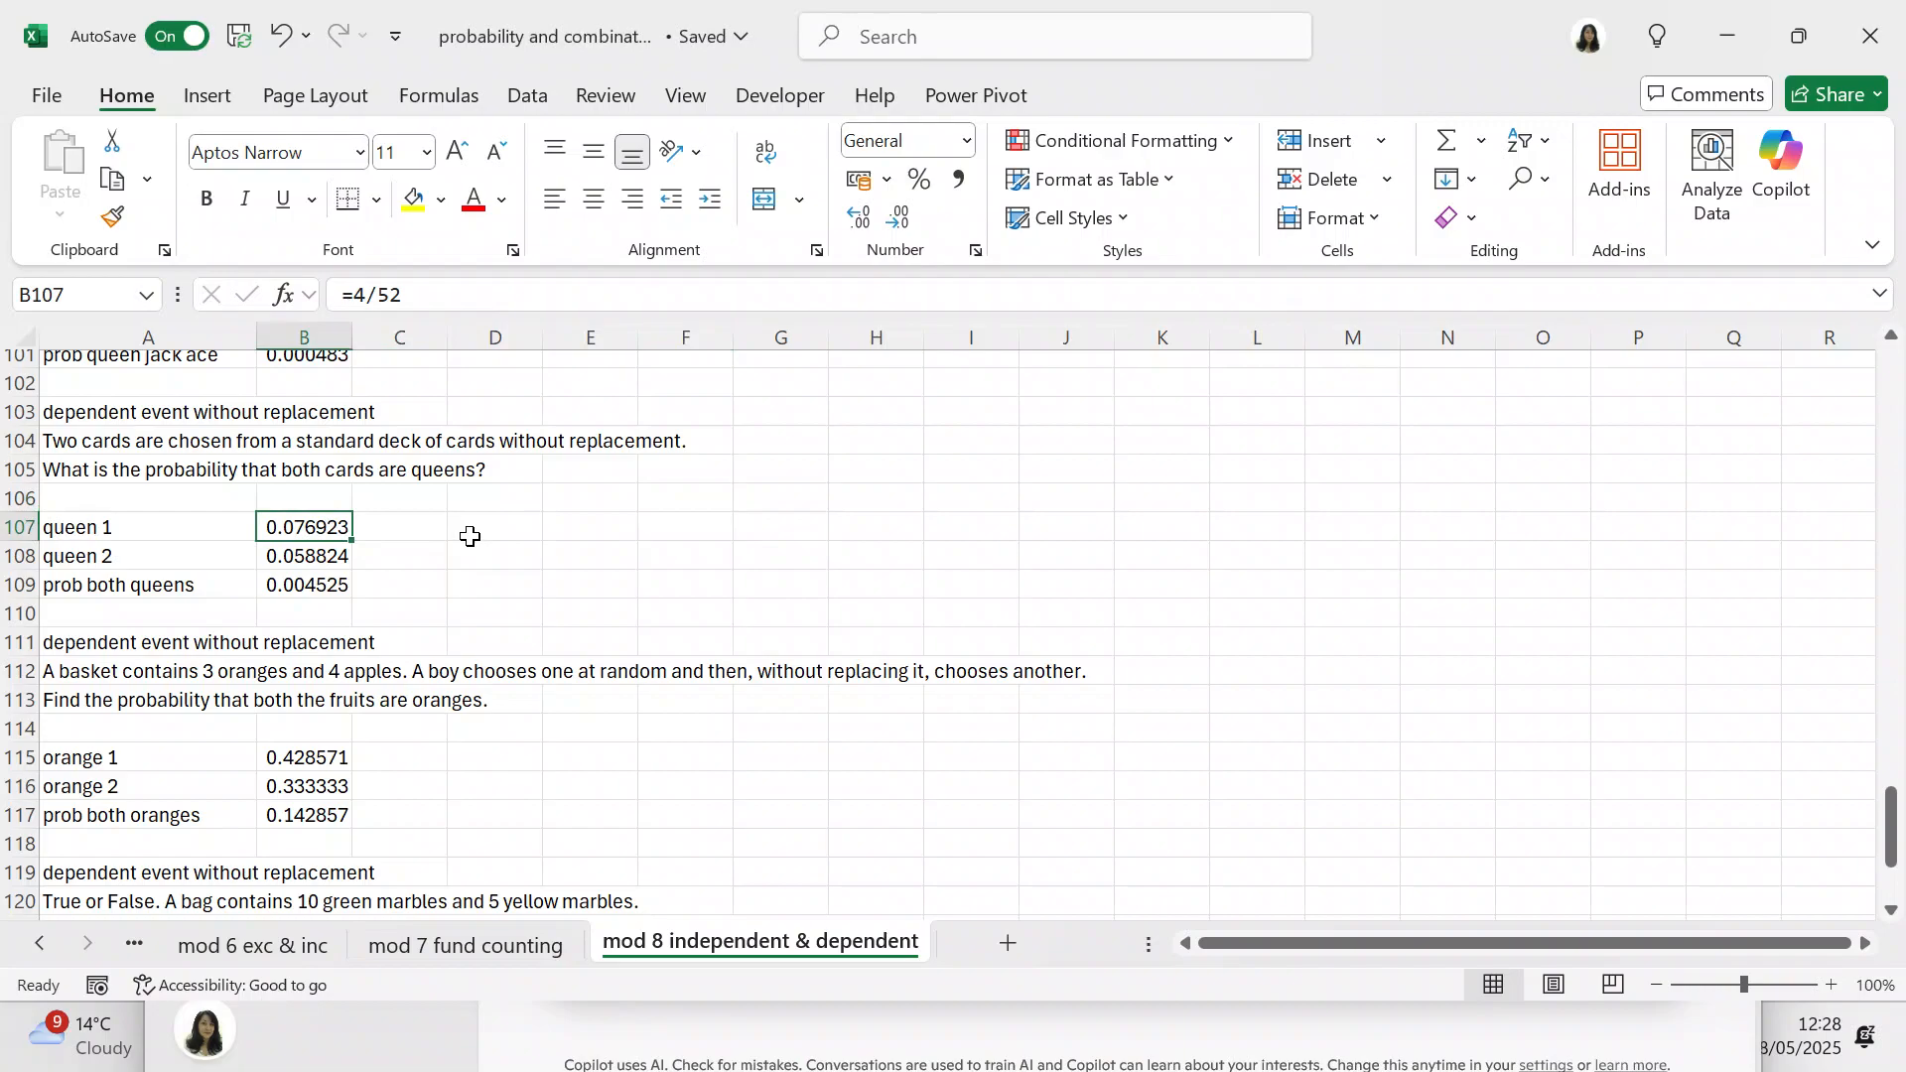
{"action": "left_click", "coordinate": [337, 556]}
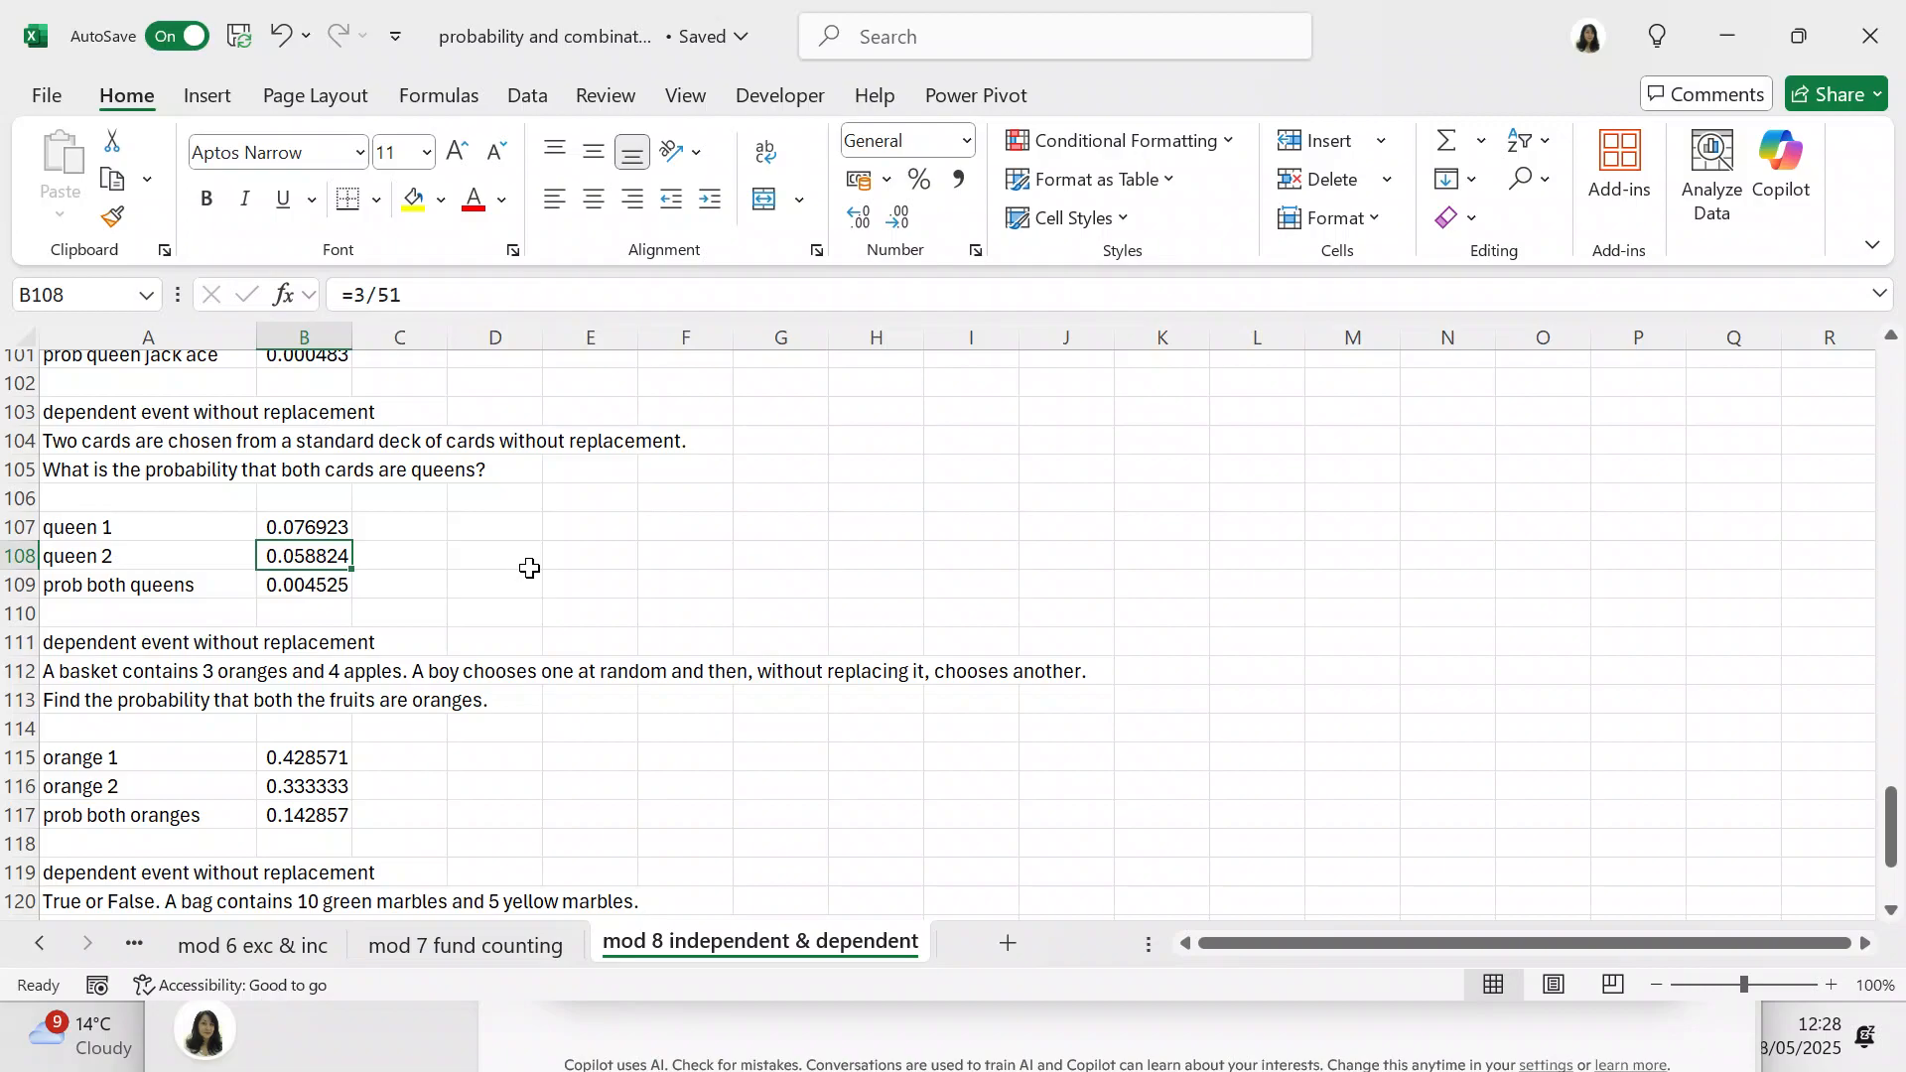
{"action": "left_click", "coordinate": [335, 581]}
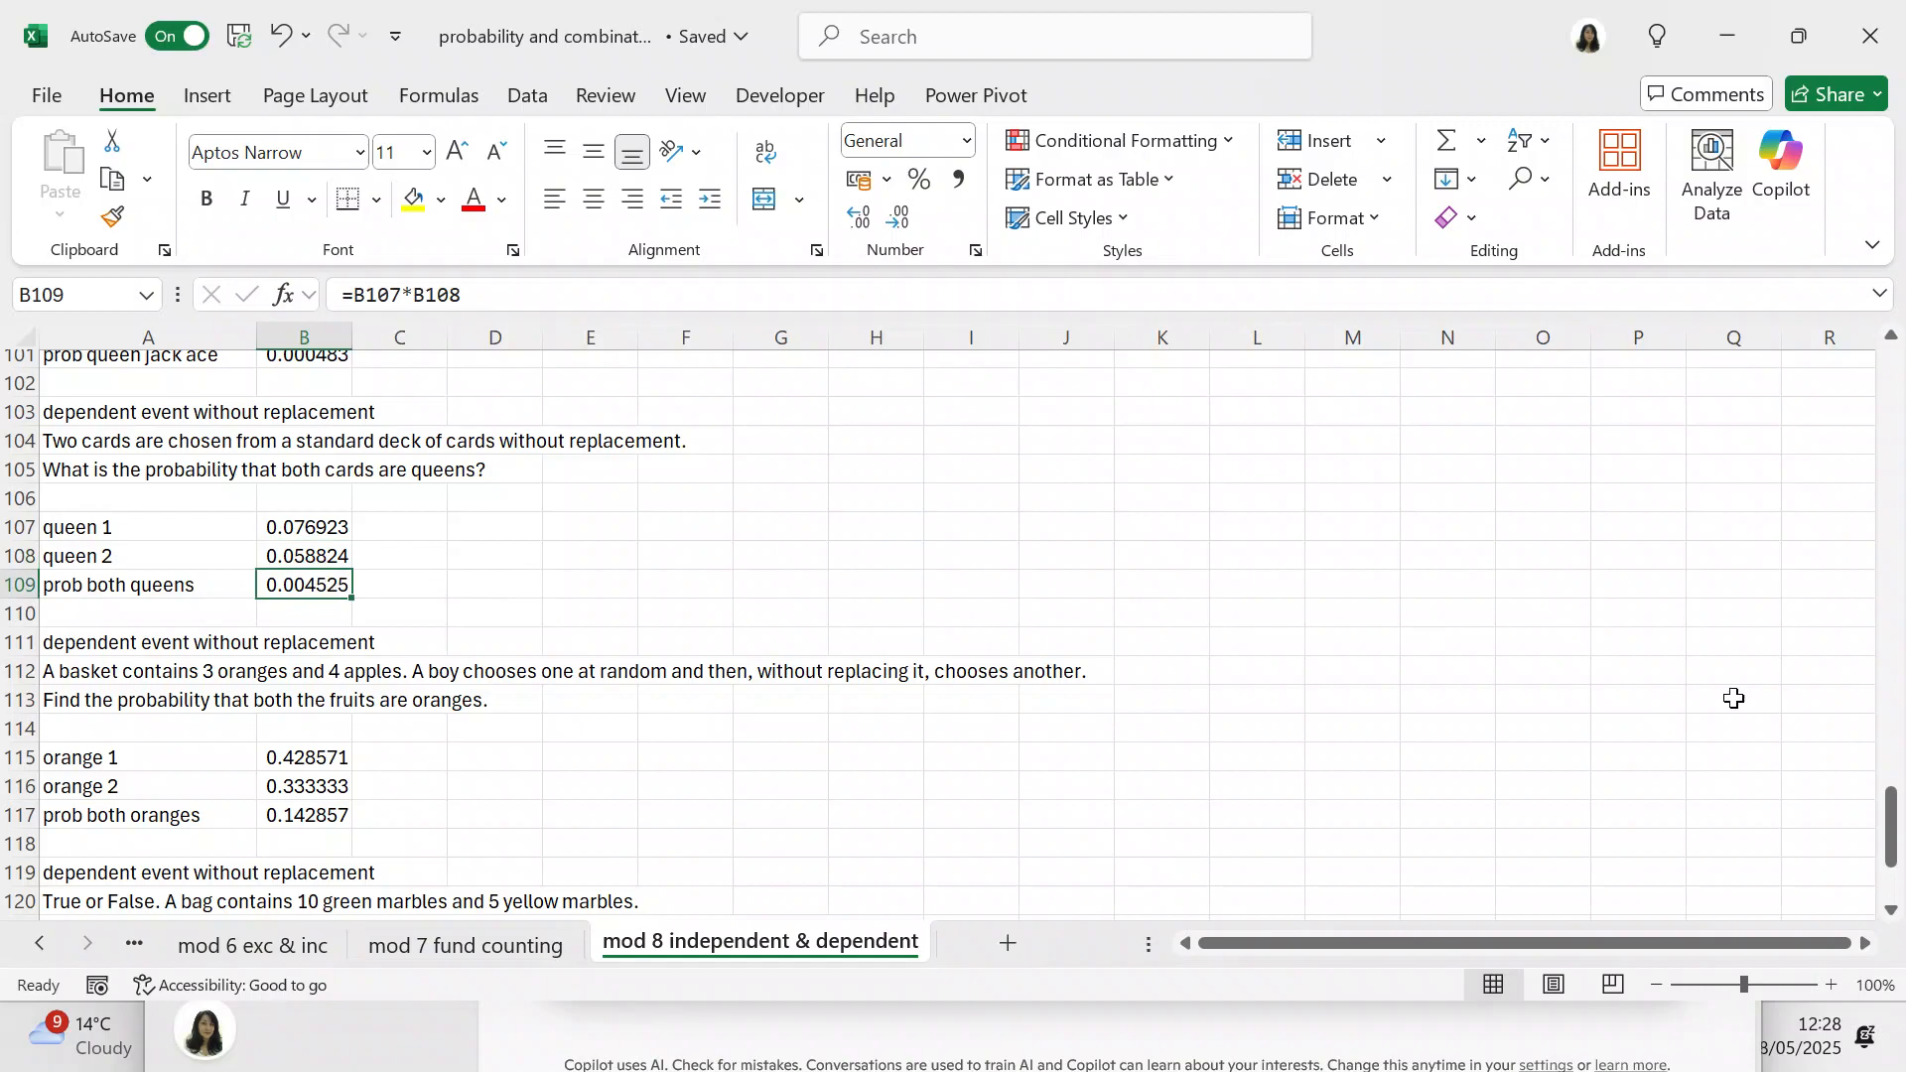
Step: Examine the formulas in B115 to B117 for choosing two oranges from the basket without replacement
{"action": "left_click_drag", "start_coordinate": [1891, 826], "coordinate": [1896, 899]}
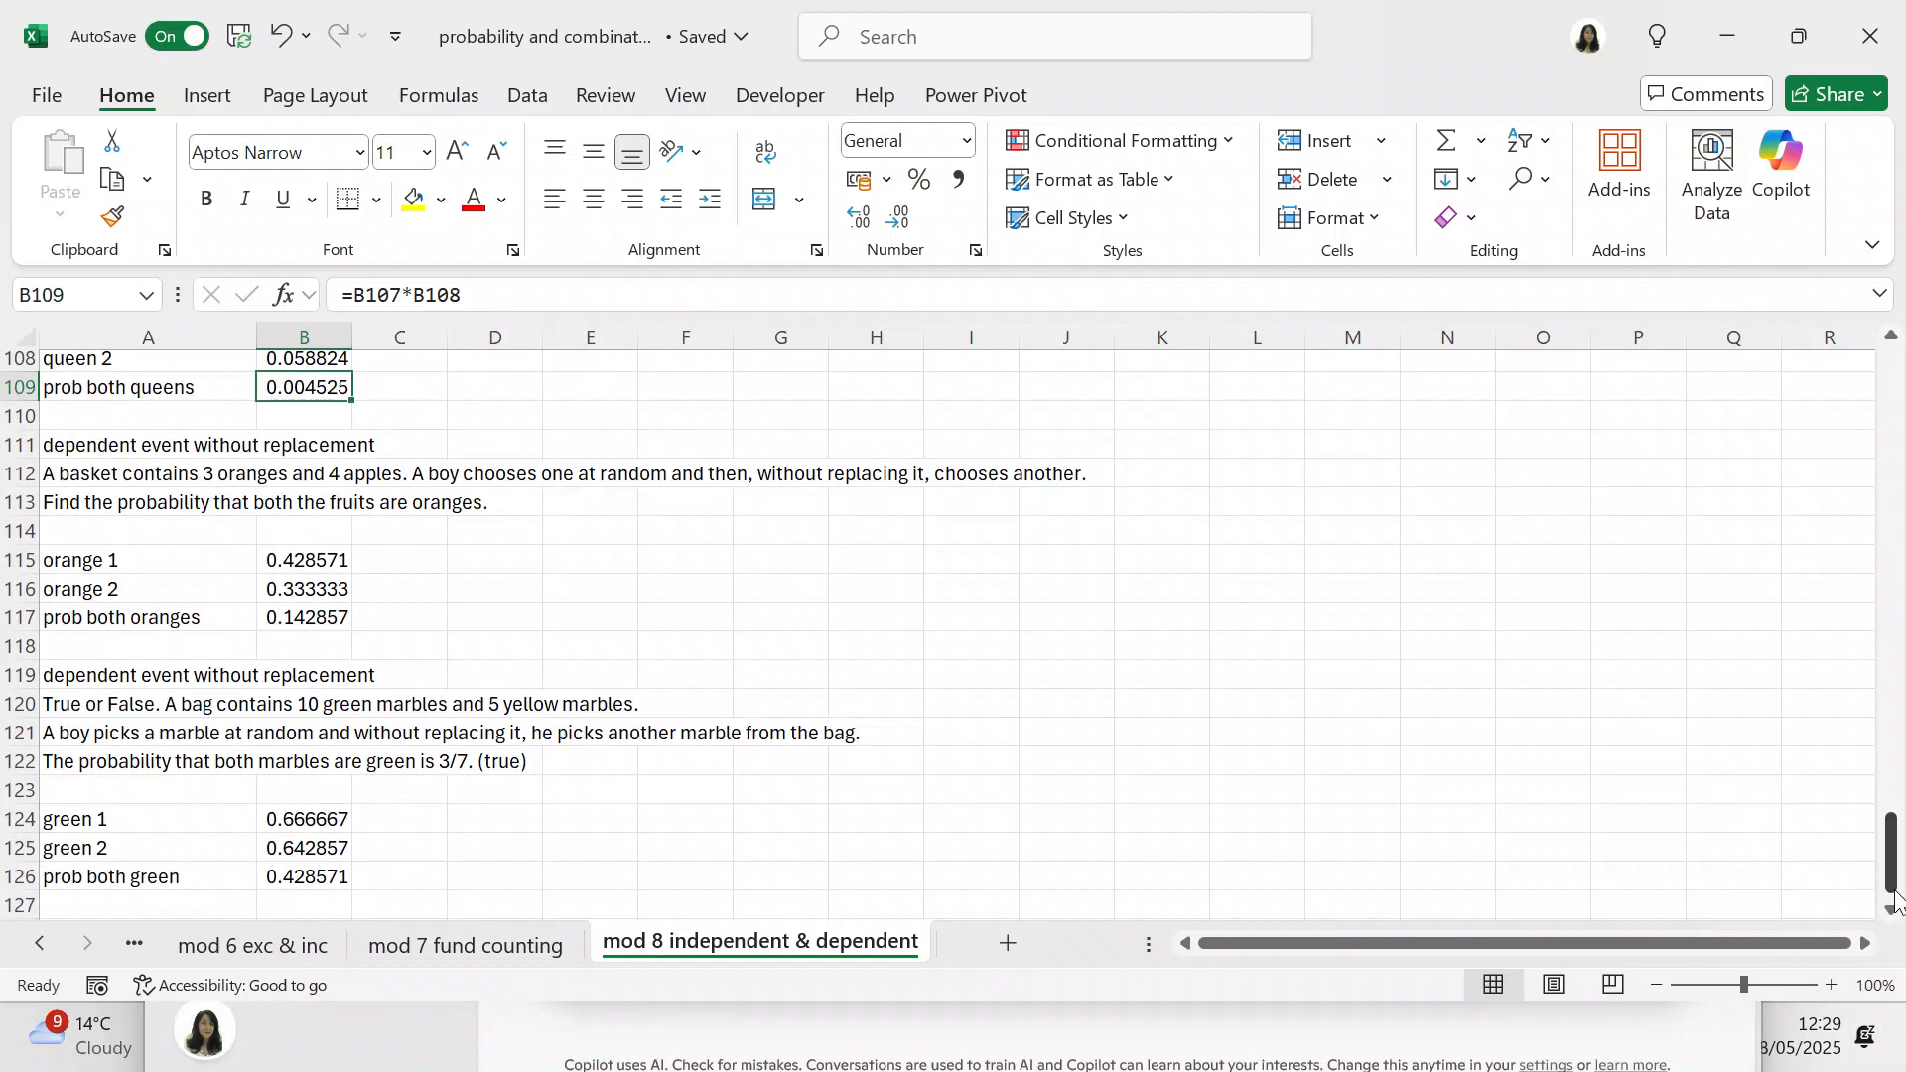
{"action": "left_click", "coordinate": [319, 557]}
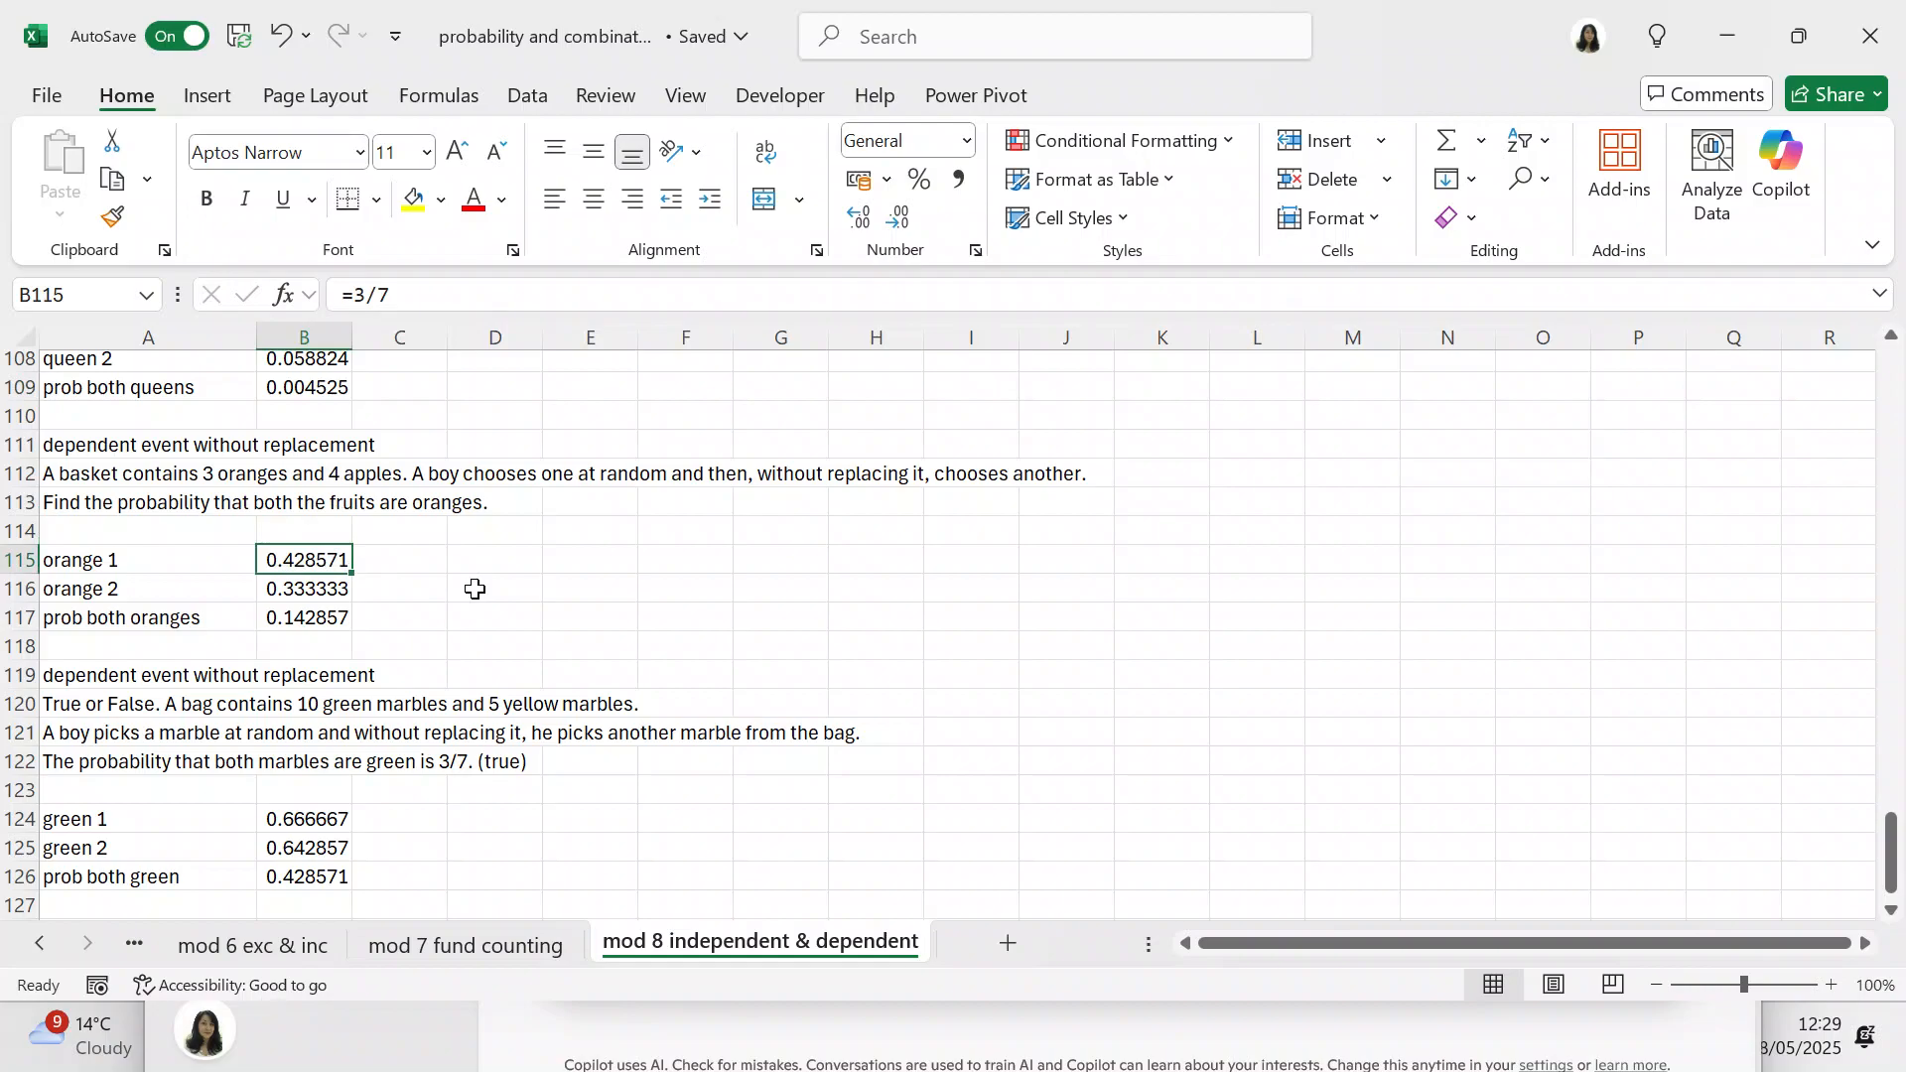
{"action": "left_click", "coordinate": [346, 588]}
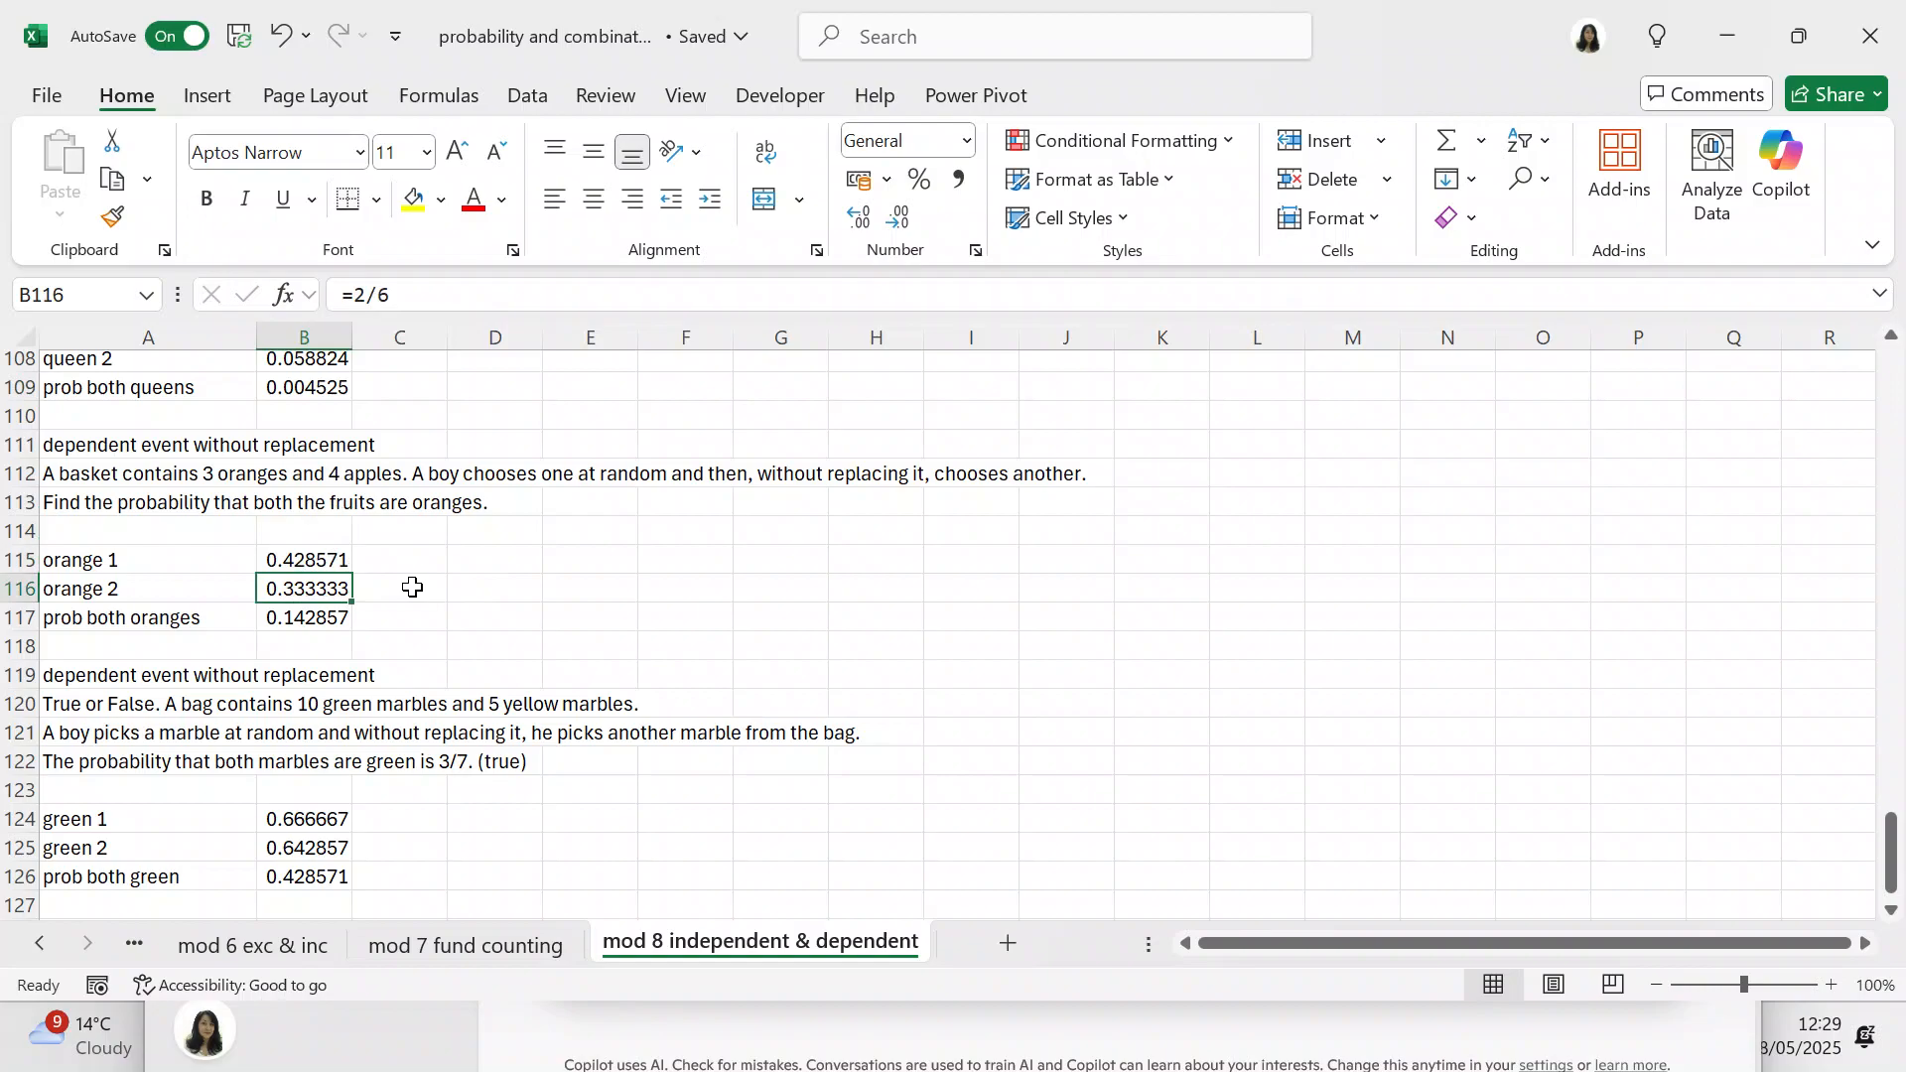
{"action": "left_click", "coordinate": [306, 618]}
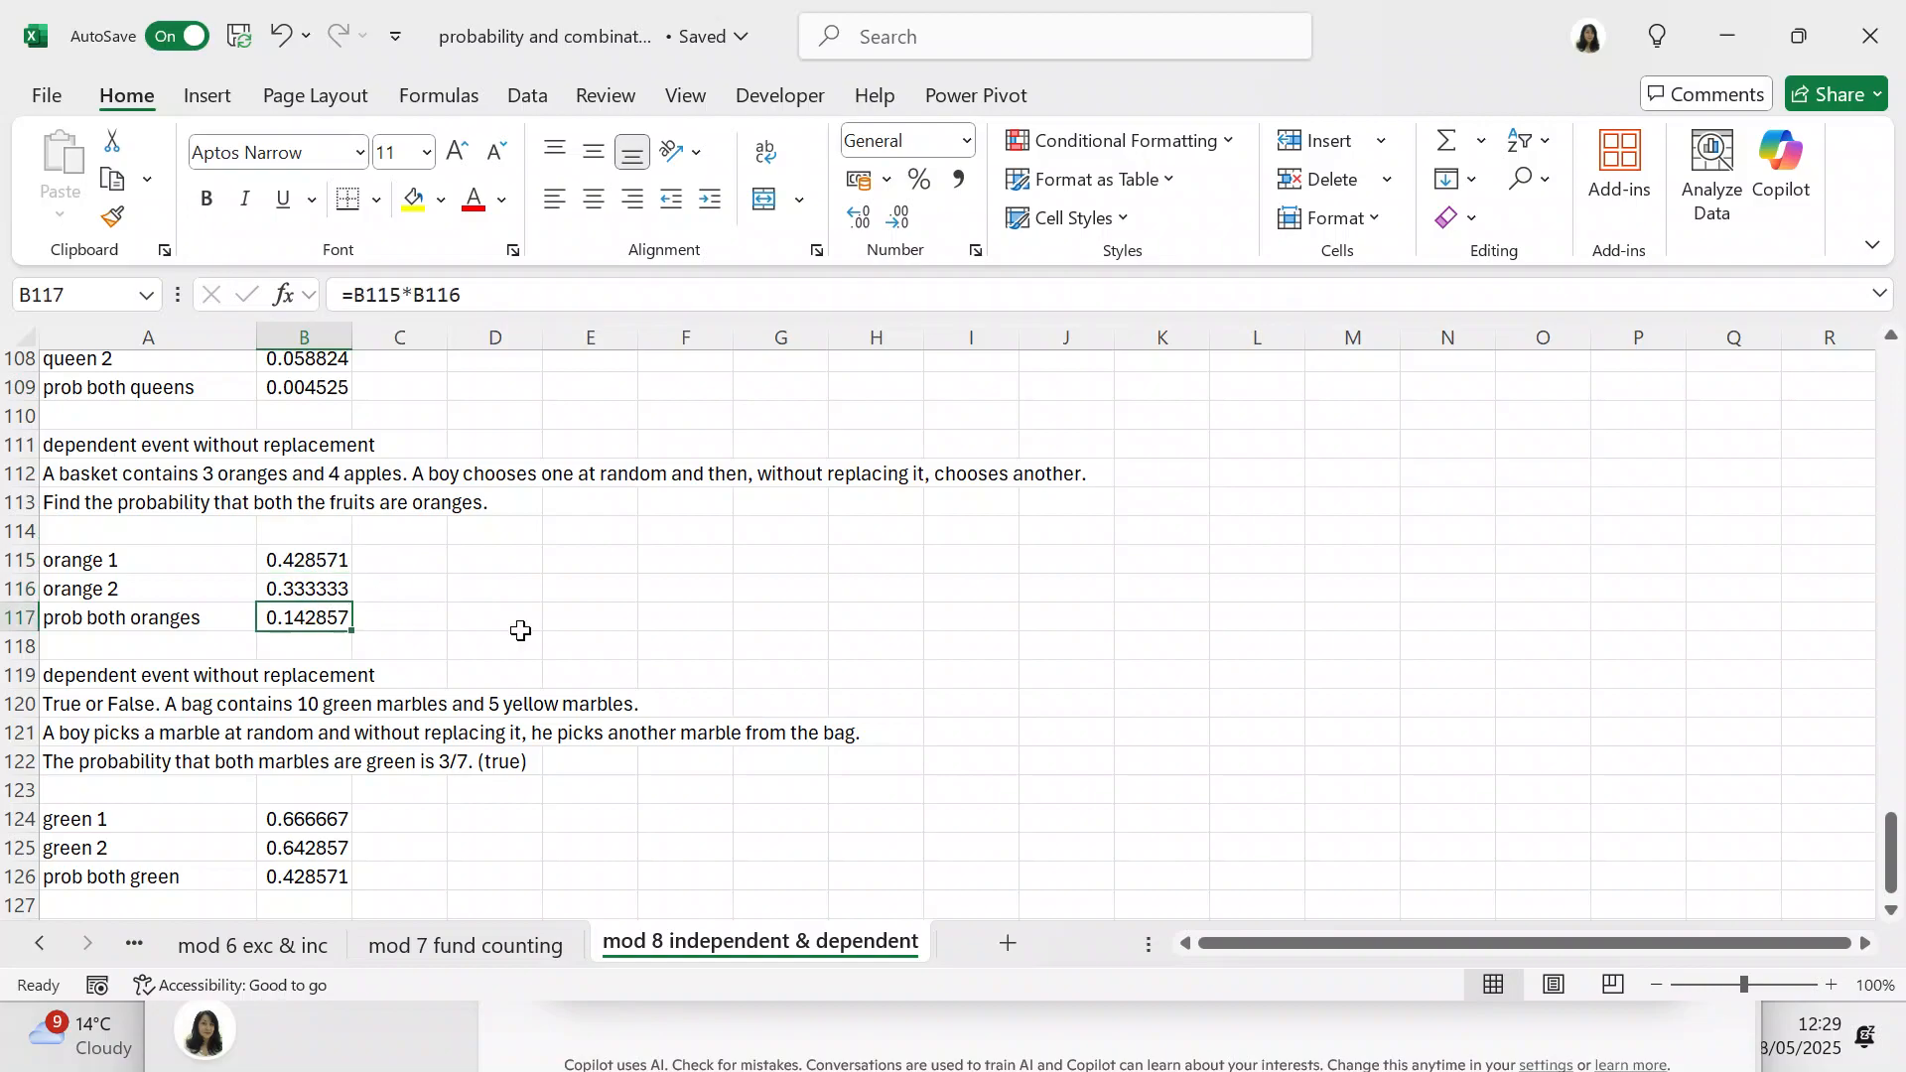
Step: Examine the formulas in B124 to B126 for picking two green marbles from the bag without replacement
{"action": "scroll", "coordinate": [1894, 918], "scroll_direction": "down", "scroll_amount": 3}
{"action": "left_click", "coordinate": [1891, 911]}
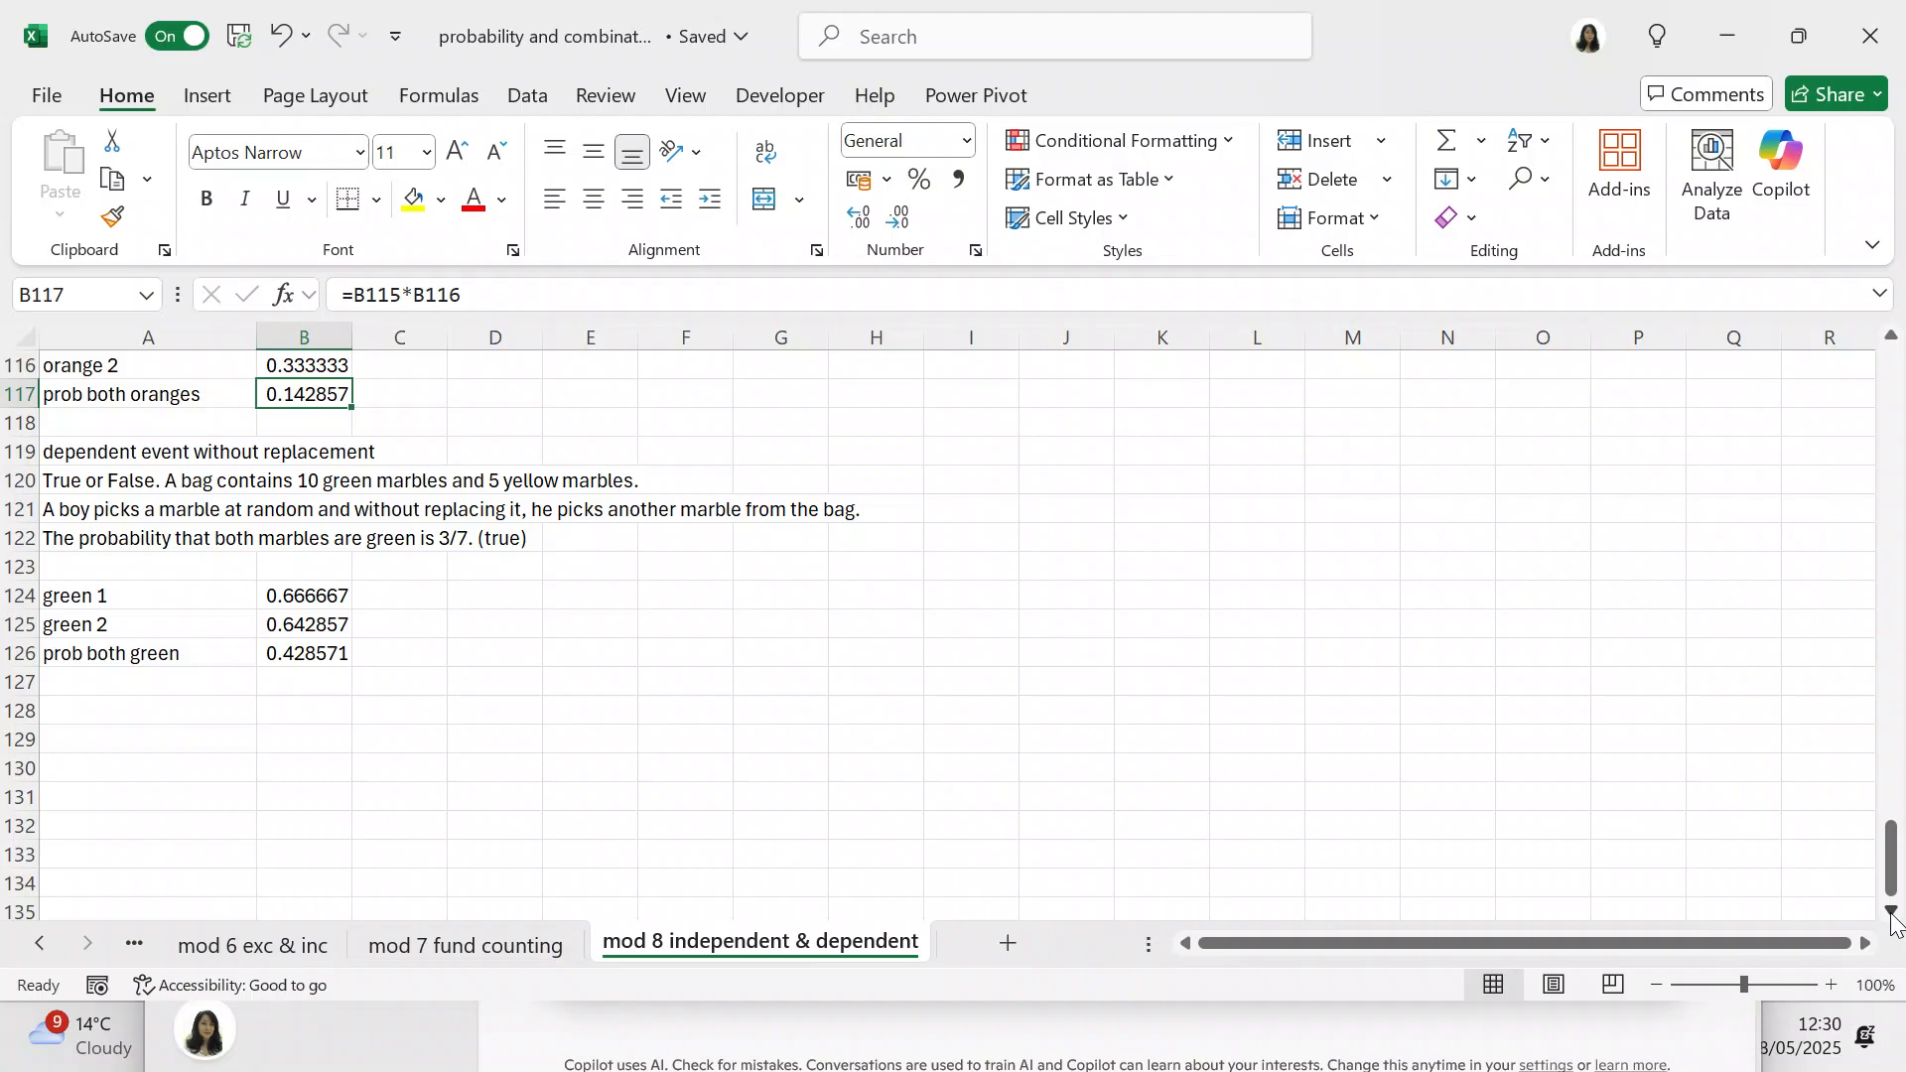
{"action": "left_click", "coordinate": [343, 593]}
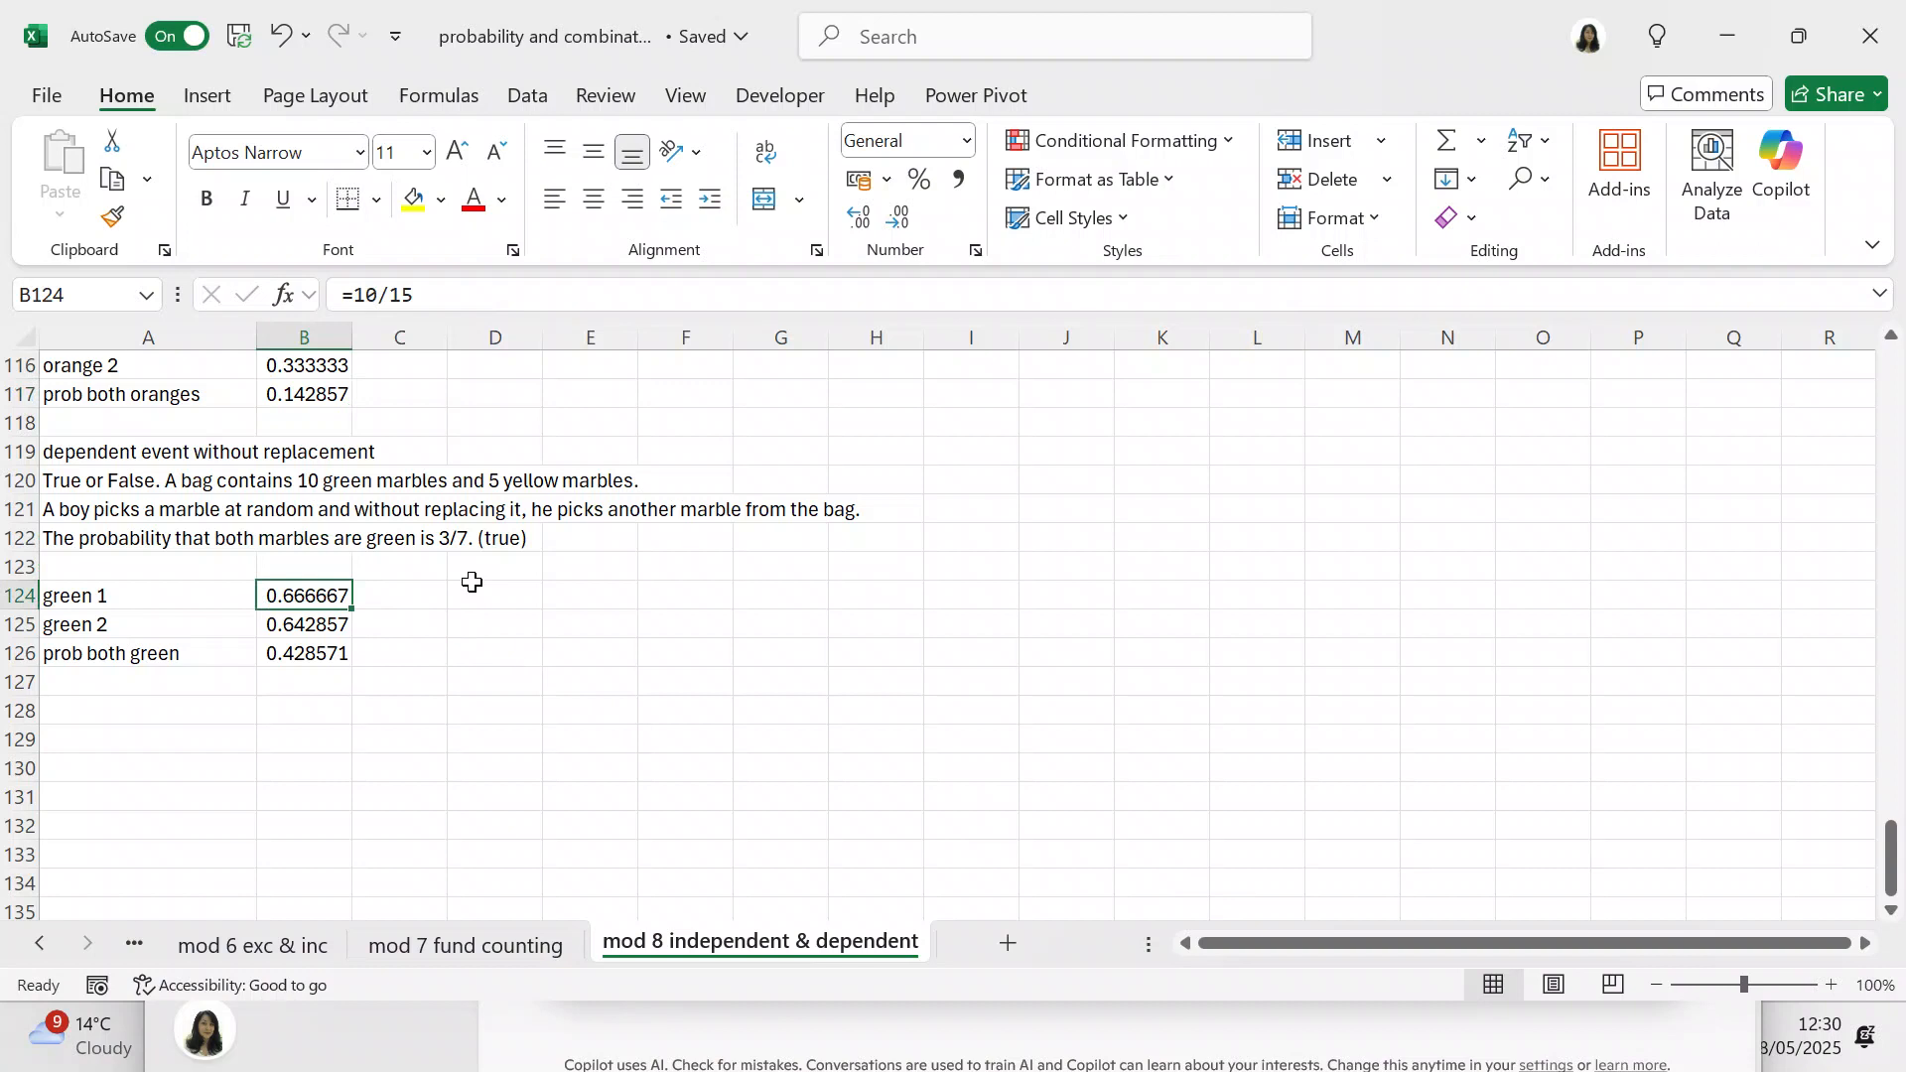
{"action": "left_click", "coordinate": [311, 625]}
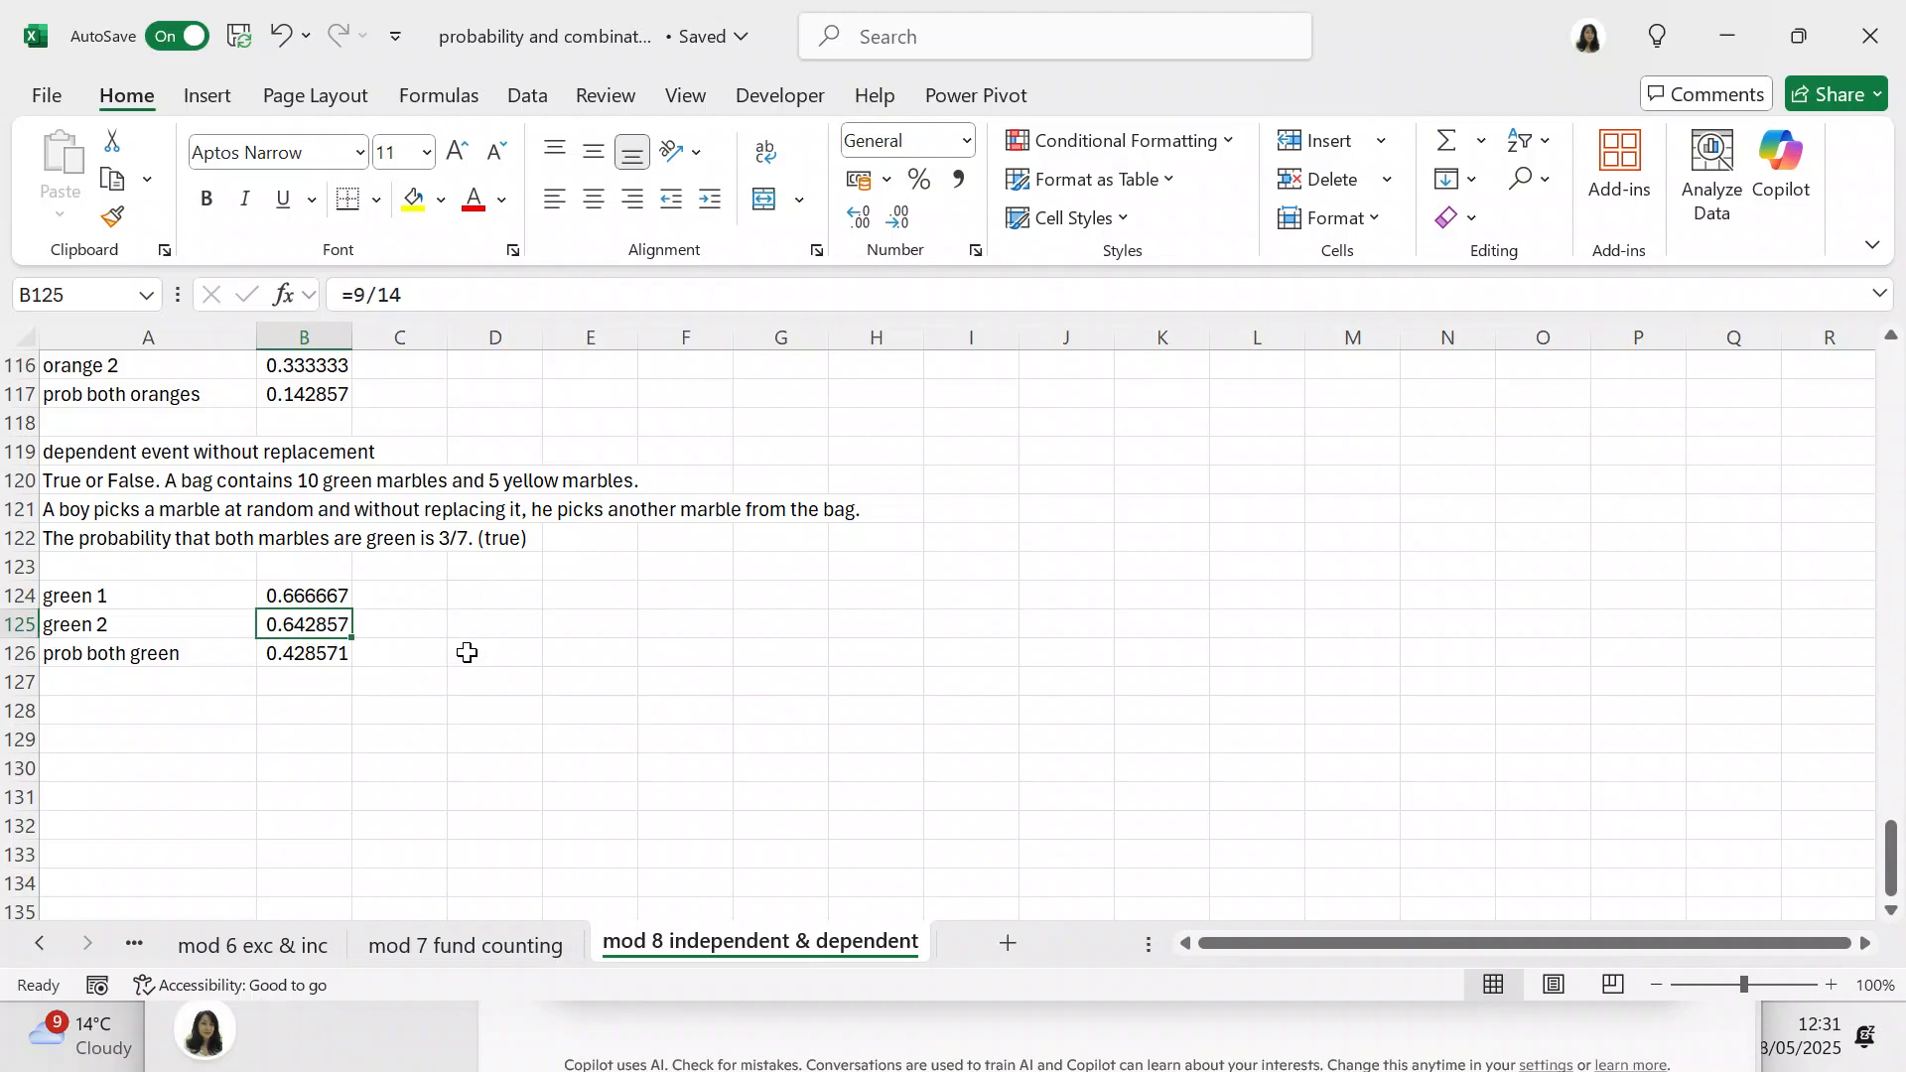
{"action": "left_click", "coordinate": [342, 654]}
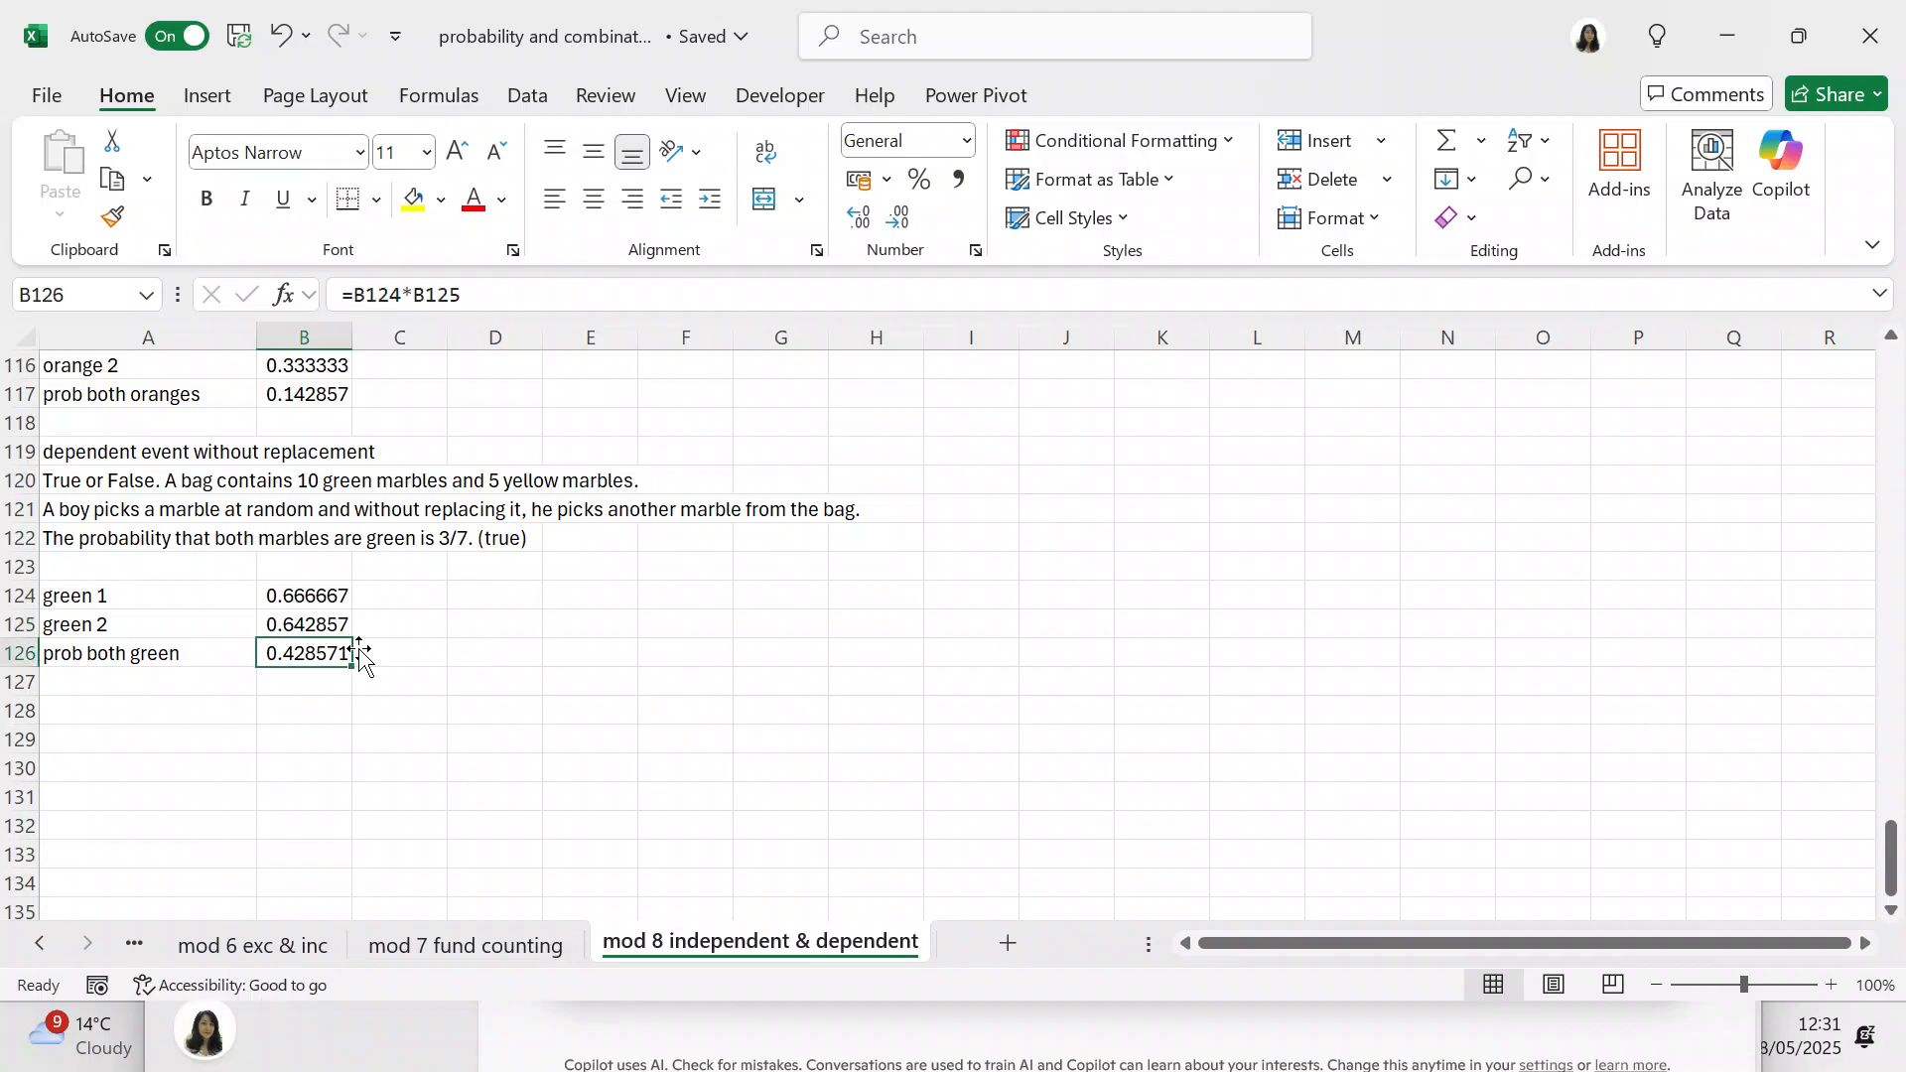